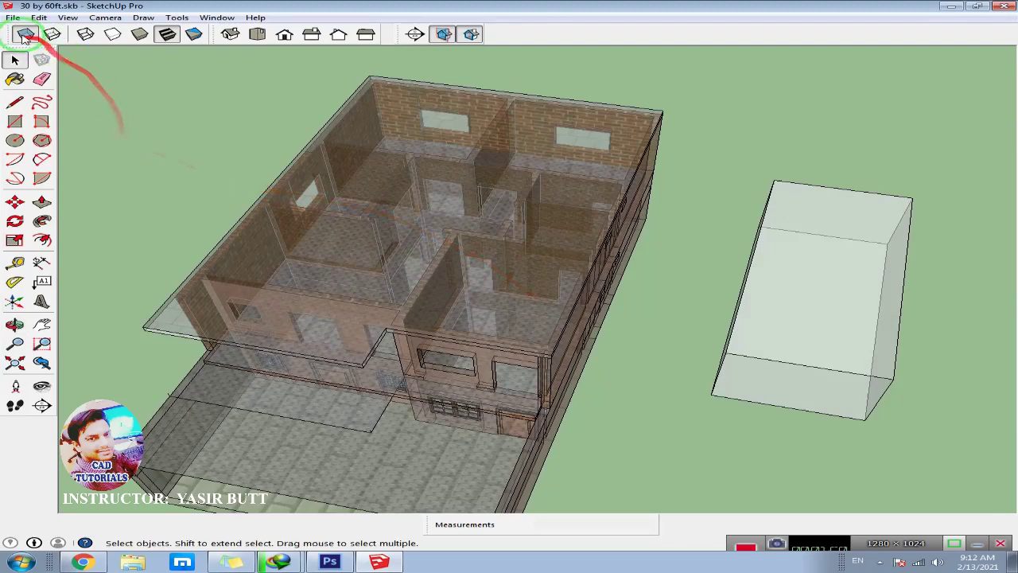
# - Toggle the X-ray style to compare transparent and opaque faces on the house, leaving X-ray off
pyautogui.click(25, 34)
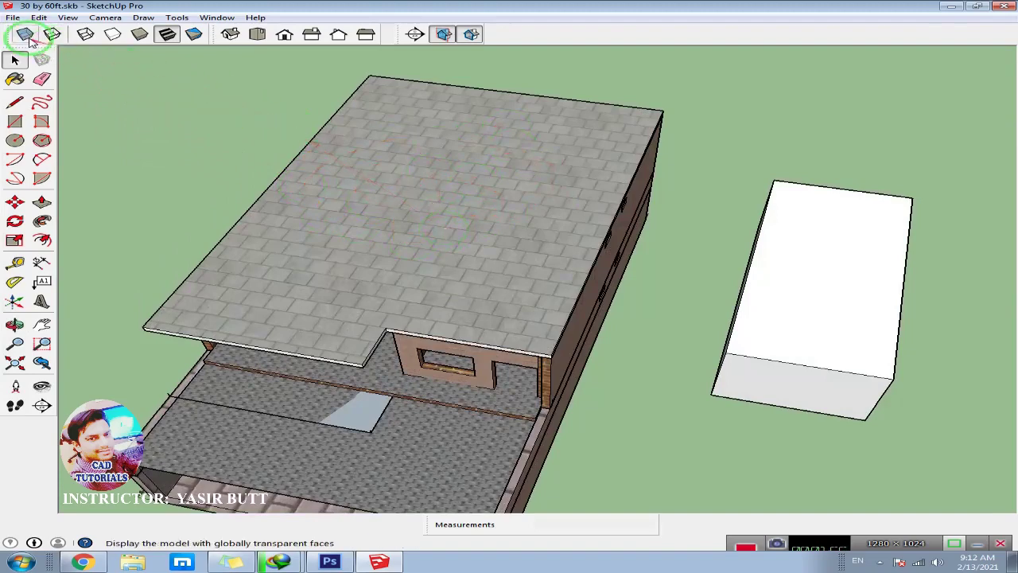
pyautogui.click(24, 34)
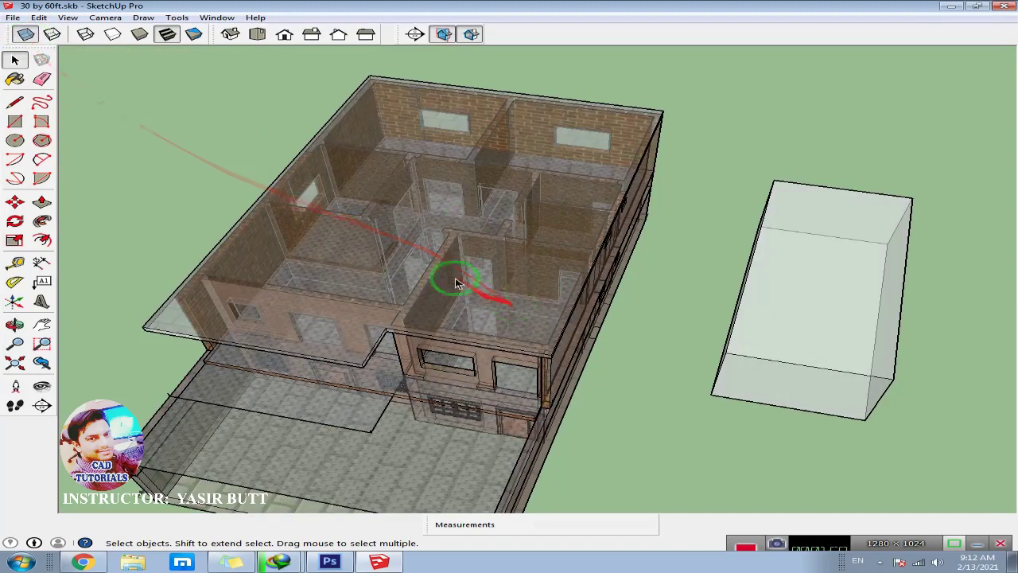
pyautogui.moveTo(493, 258); pyautogui.dragTo(480, 300, button='middle')
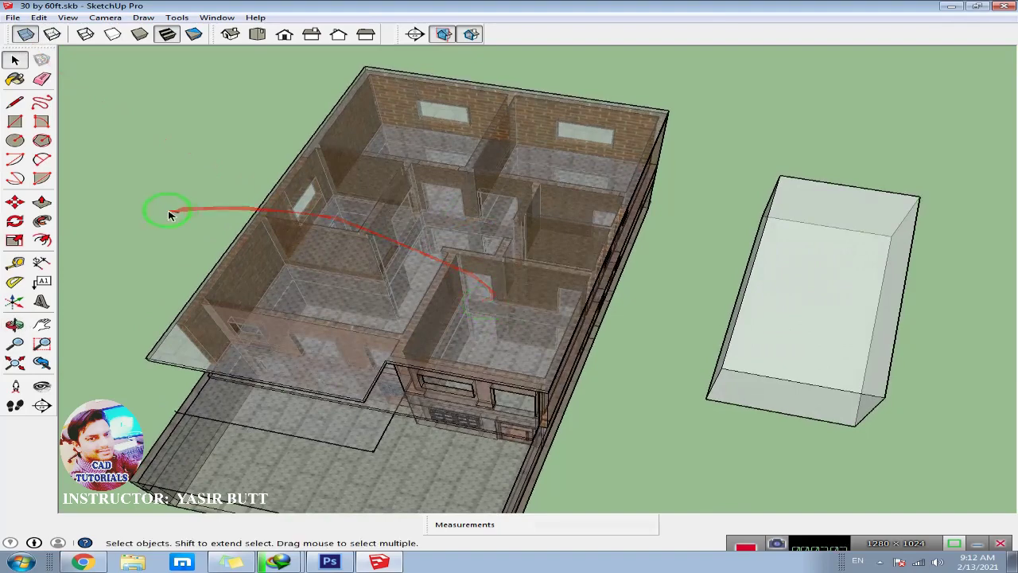
pyautogui.click(24, 35)
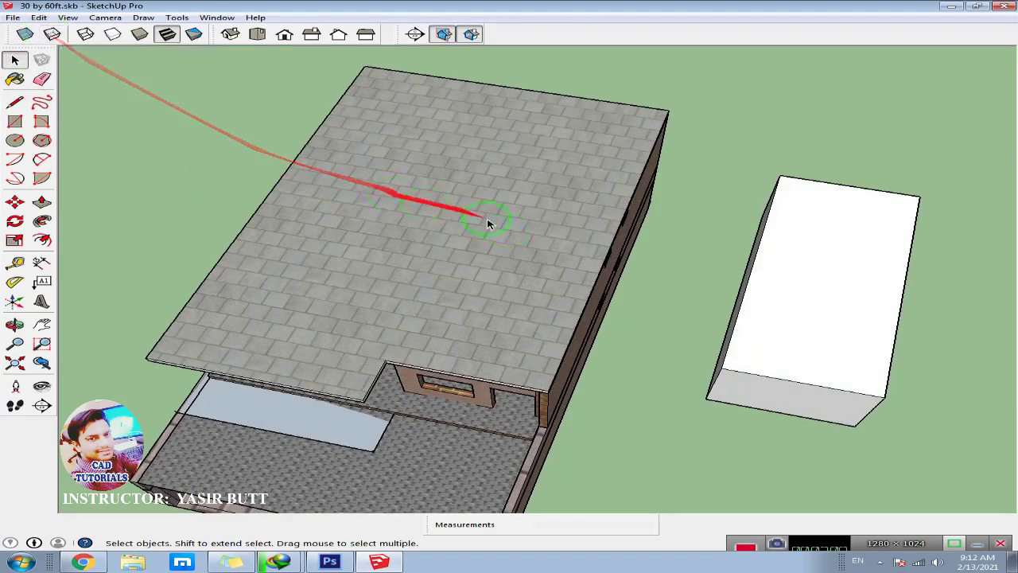
pyautogui.moveTo(520, 252); pyautogui.dragTo(546, 267, button='middle')
pyautogui.moveTo(467, 232); pyautogui.dragTo(454, 266, button='middle')
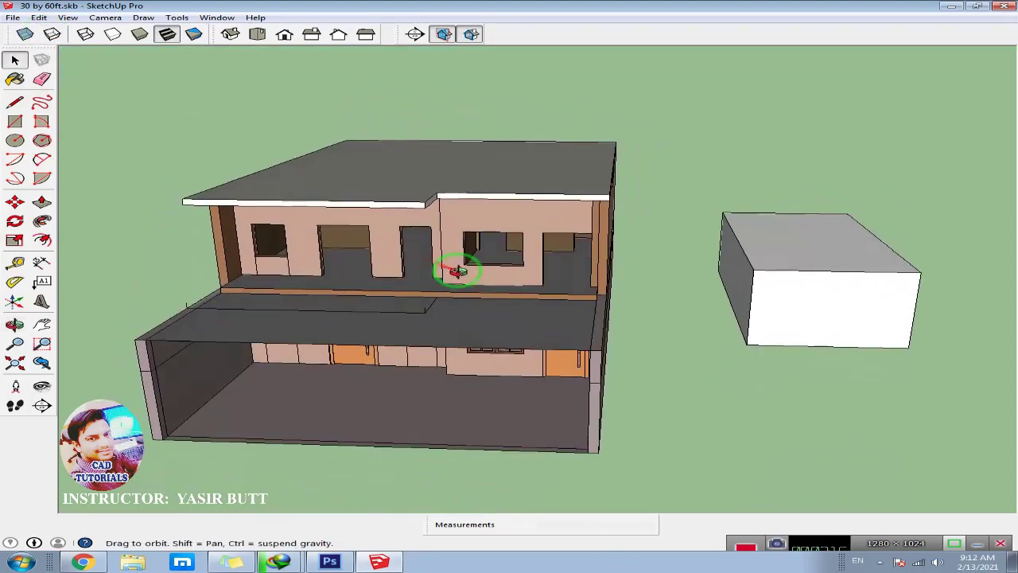
pyautogui.moveTo(568, 250); pyautogui.dragTo(514, 307, button='middle')
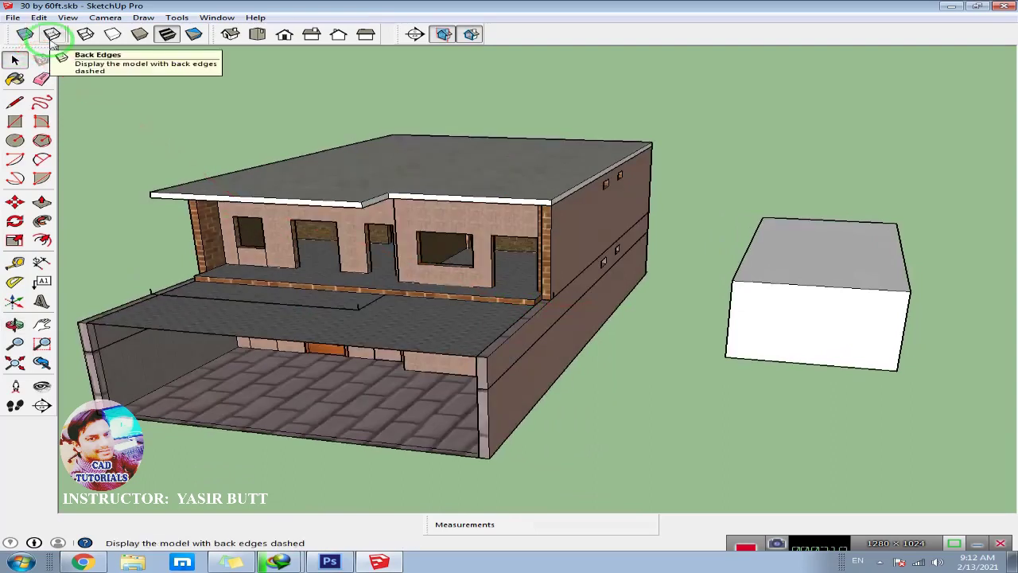
# - Turn on the Back Edges style, inspect the dashed hidden edges of the house and the box, and turn it off
pyautogui.click(52, 35)
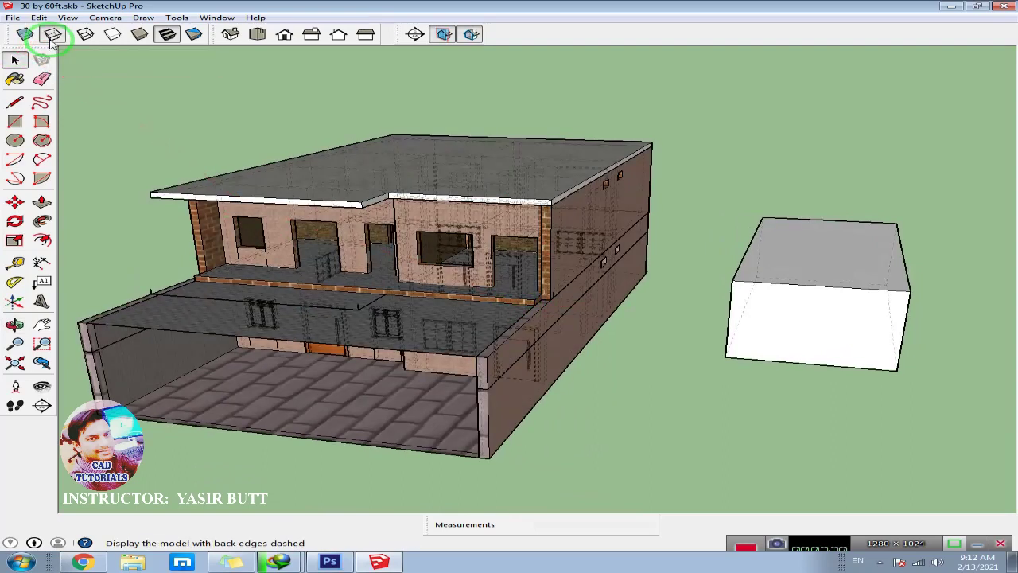
pyautogui.moveTo(457, 253); pyautogui.dragTo(454, 200, button='middle')
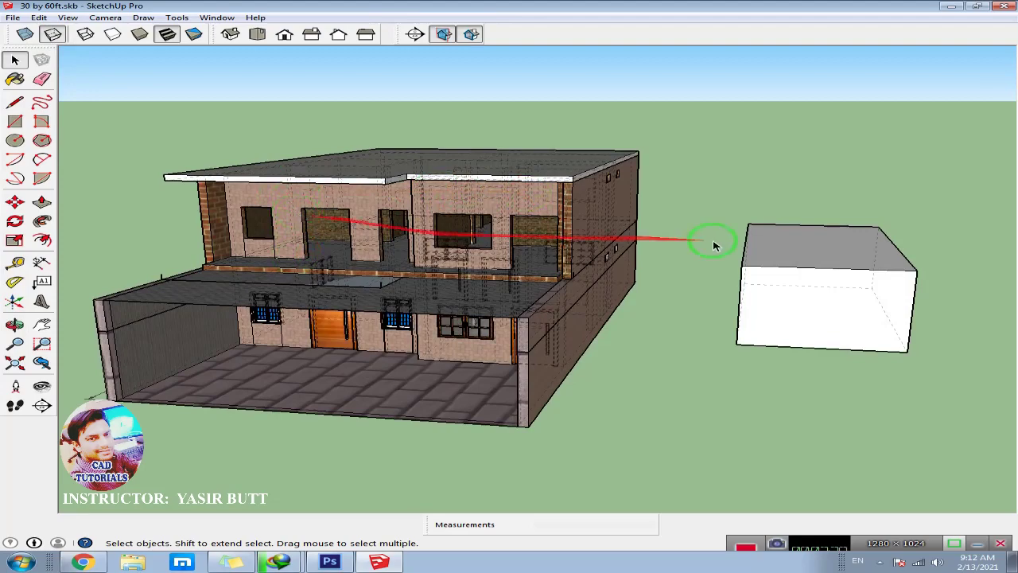
pyautogui.scroll(3, 863, 303)
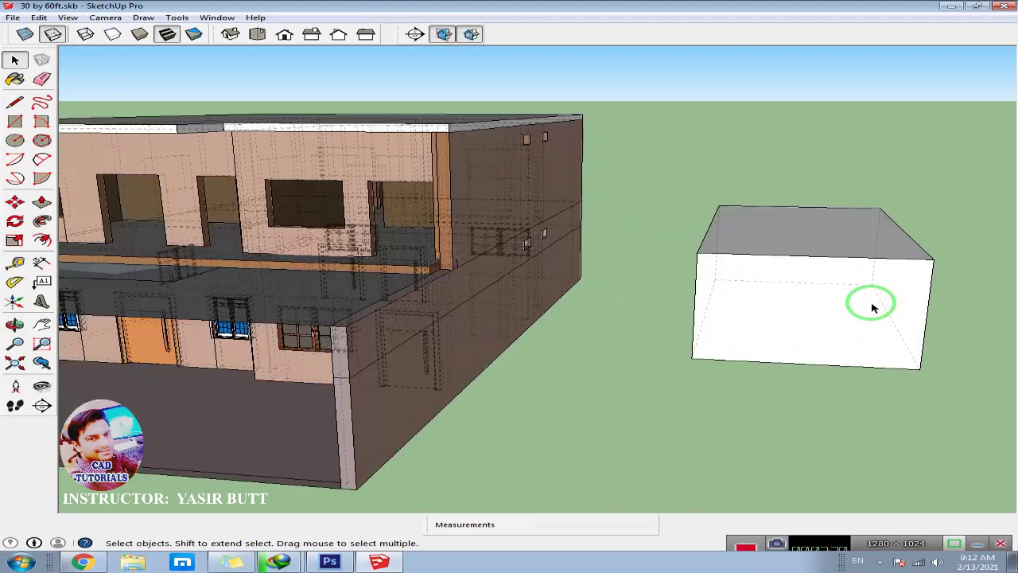
pyautogui.scroll(2, 875, 287)
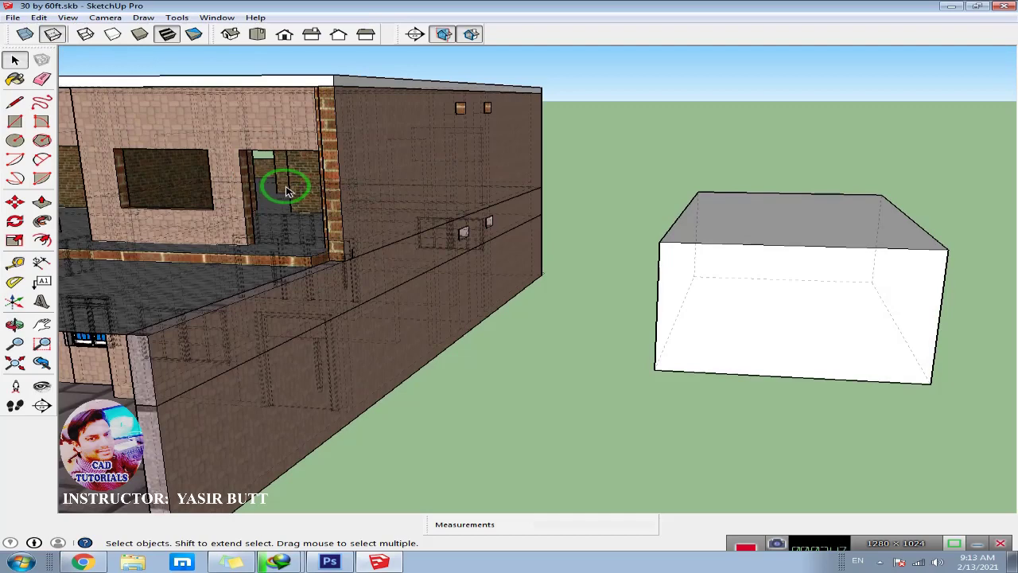
pyautogui.click(52, 36)
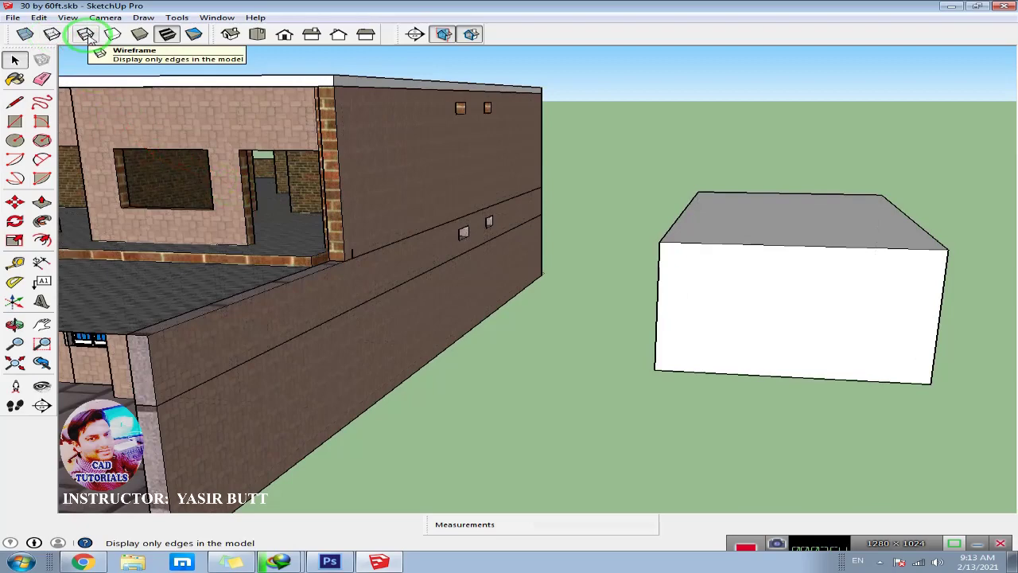
# - Switch the model to Wireframe display and inspect the edges of the house and the box from several angles
pyautogui.scroll(-2, 263, 247)
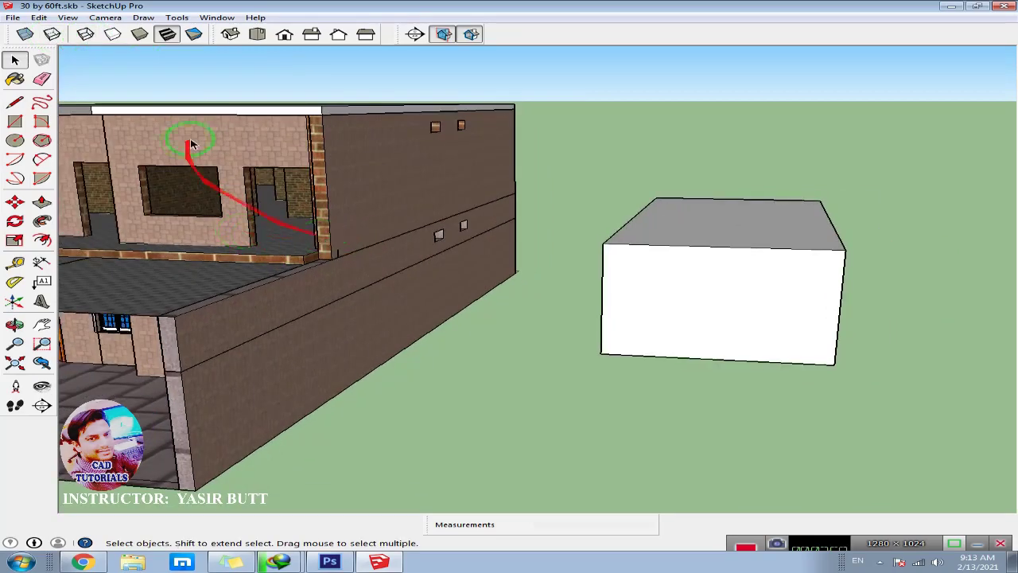
pyautogui.click(86, 35)
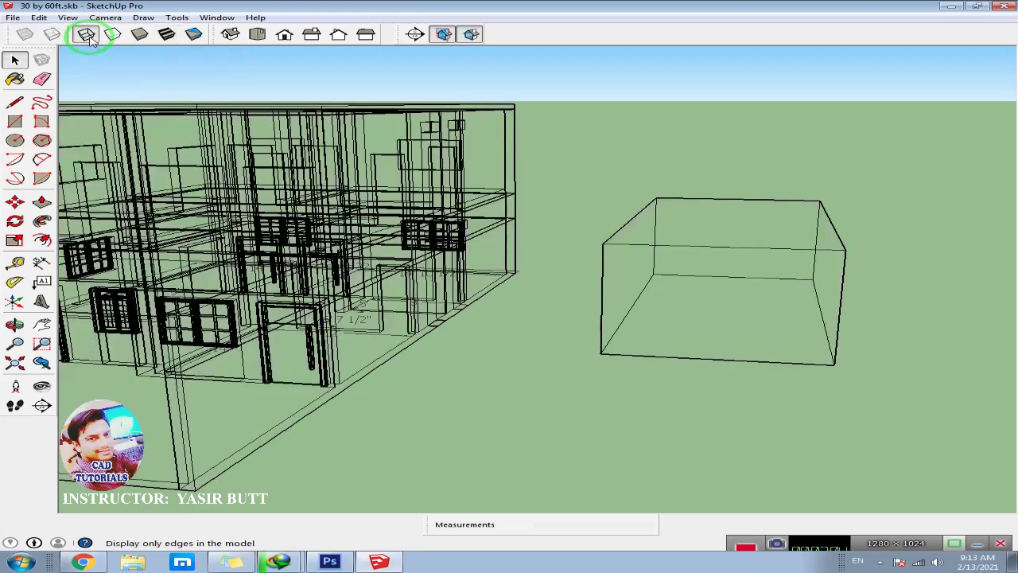
pyautogui.moveTo(250, 194); pyautogui.dragTo(406, 285, button='middle')
pyautogui.moveTo(257, 248); pyautogui.dragTo(483, 236, button='middle')
pyautogui.moveTo(397, 223); pyautogui.dragTo(425, 250, button='middle')
pyautogui.scroll(-2, 454, 210)
pyautogui.moveTo(453, 210); pyautogui.dragTo(475, 219, button='middle')
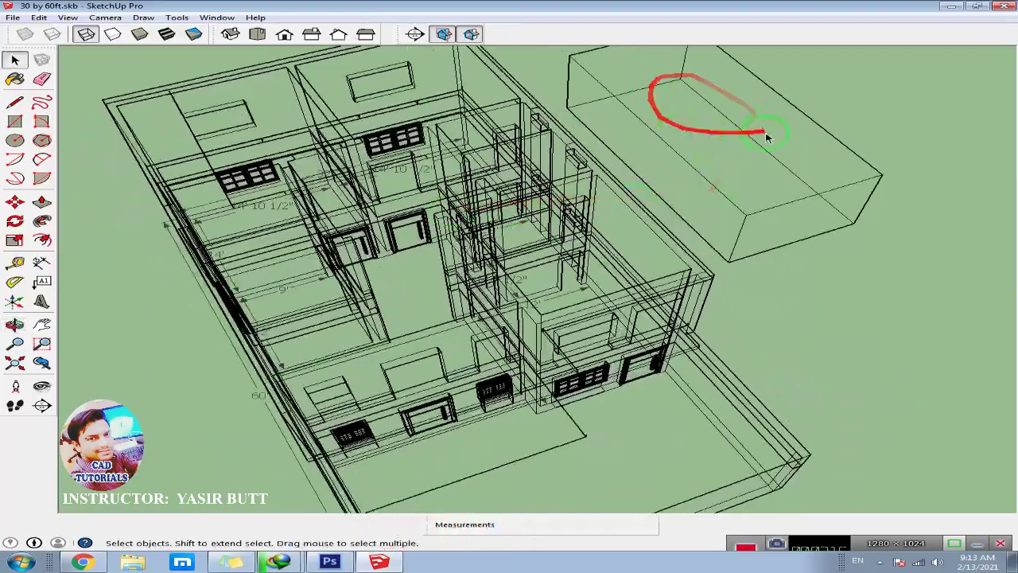
pyautogui.moveTo(723, 164); pyautogui.dragTo(564, 109, button='middle')
pyautogui.moveTo(482, 178); pyautogui.dragTo(502, 287, button='middle')
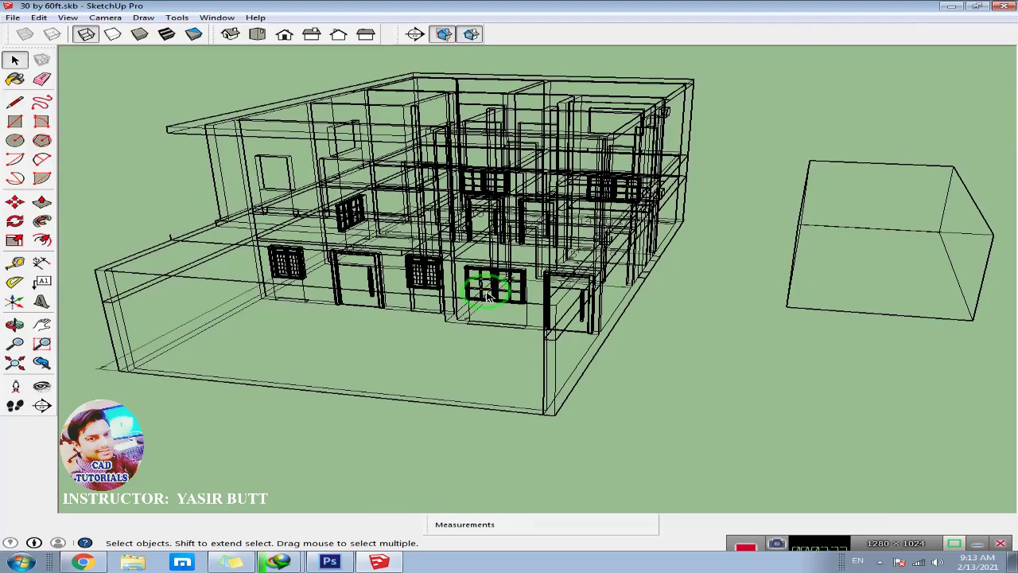
pyautogui.moveTo(499, 182); pyautogui.dragTo(330, 165, button='middle')
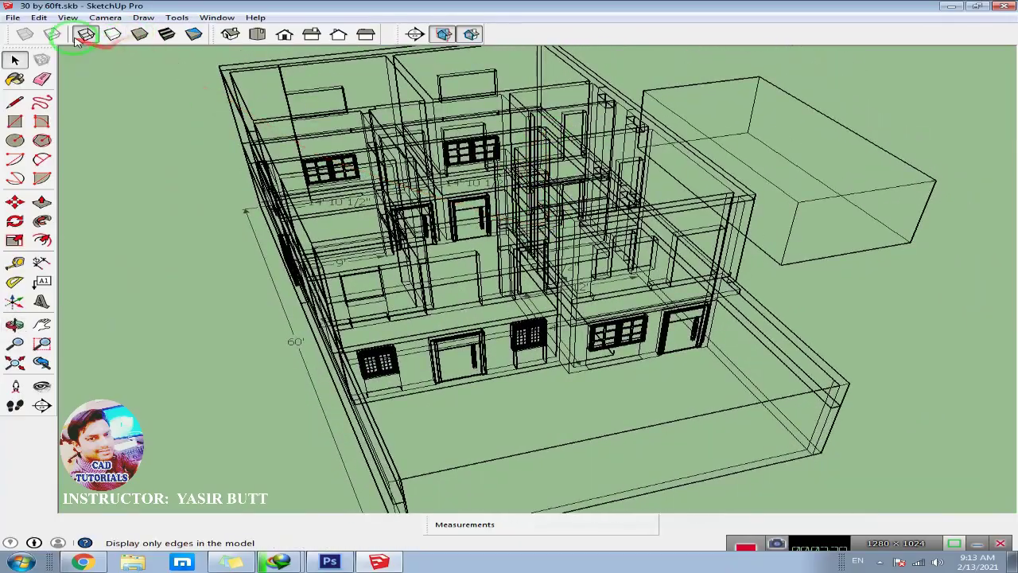
pyautogui.moveTo(490, 235); pyautogui.dragTo(450, 277, button='middle')
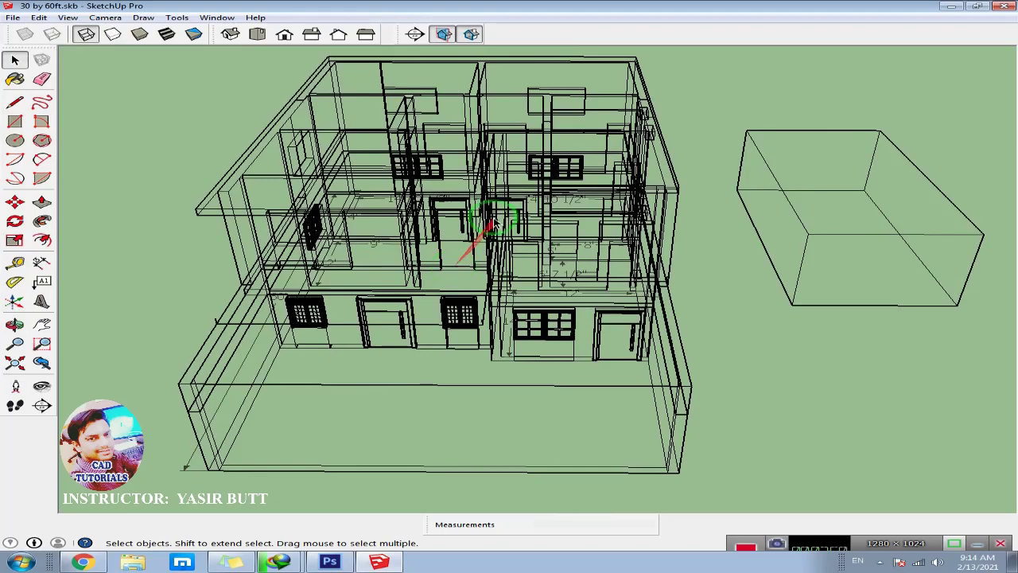
pyautogui.moveTo(513, 228); pyautogui.dragTo(460, 234, button='middle')
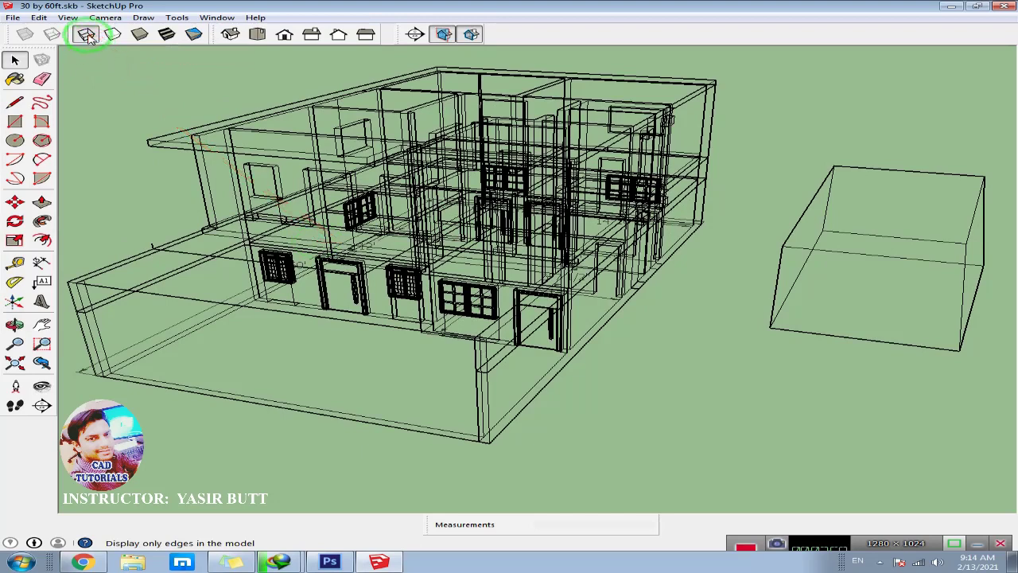
# - Compare the Shaded and Wireframe styles, finishing in Shaded, and view the solid faces of the house and the box
pyautogui.click(146, 38)
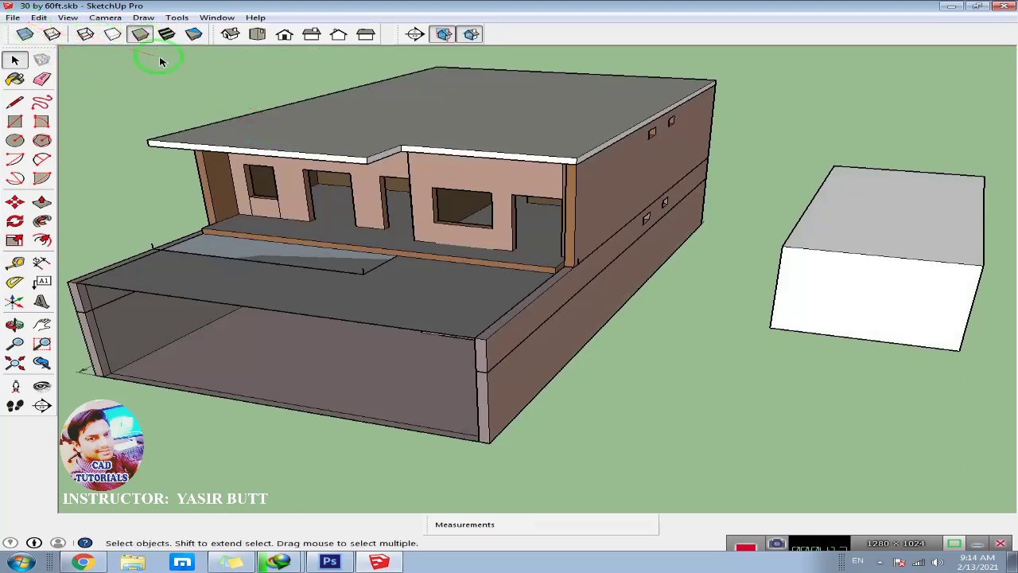
pyautogui.click(90, 38)
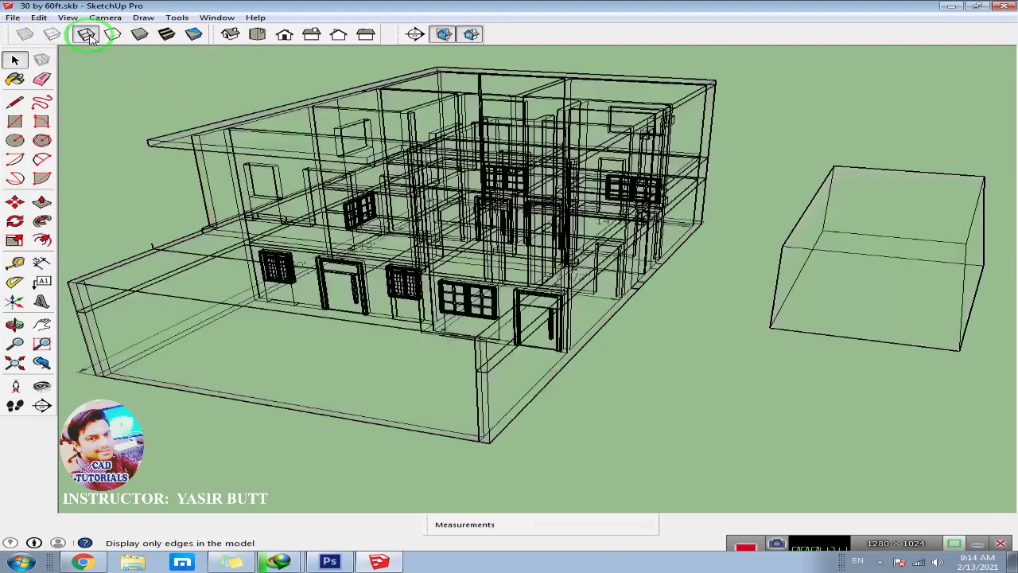
pyautogui.click(141, 37)
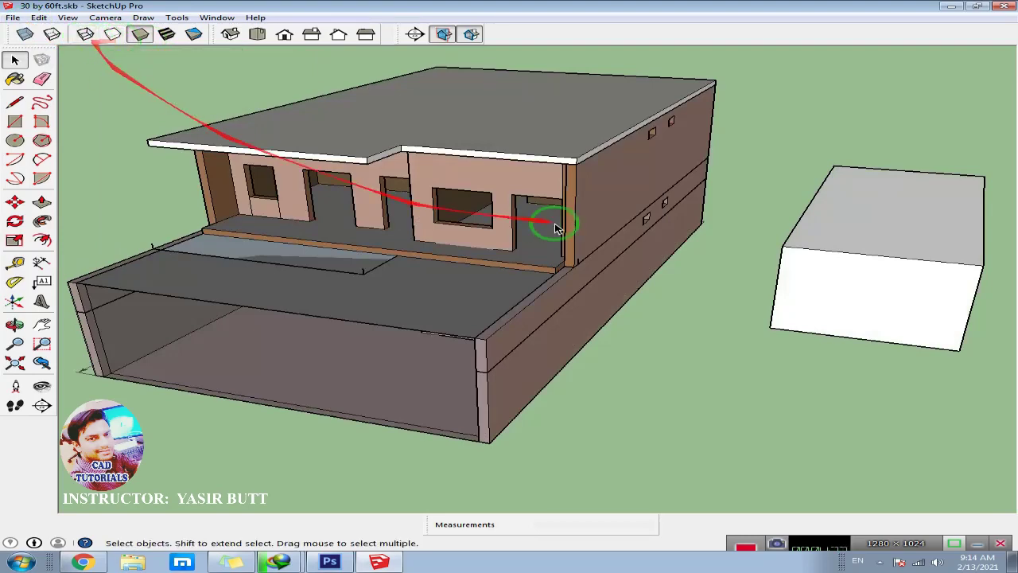
pyautogui.moveTo(642, 255); pyautogui.dragTo(692, 200, button='middle')
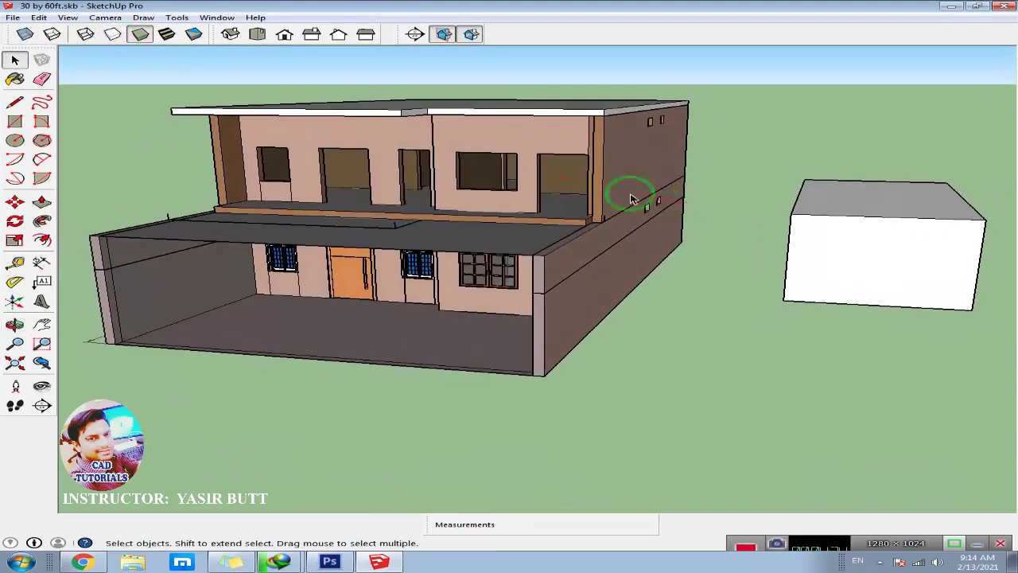
pyautogui.moveTo(945, 260); pyautogui.dragTo(716, 273, button='middle')
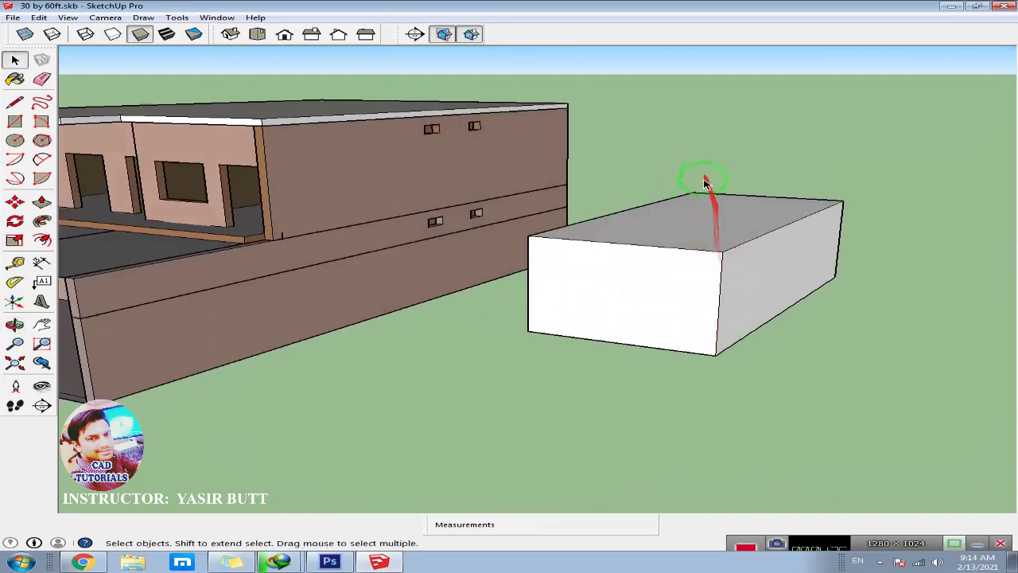
# - Switch the model to the Hidden Line style and examine the front of the house without face colours
pyautogui.click(112, 34)
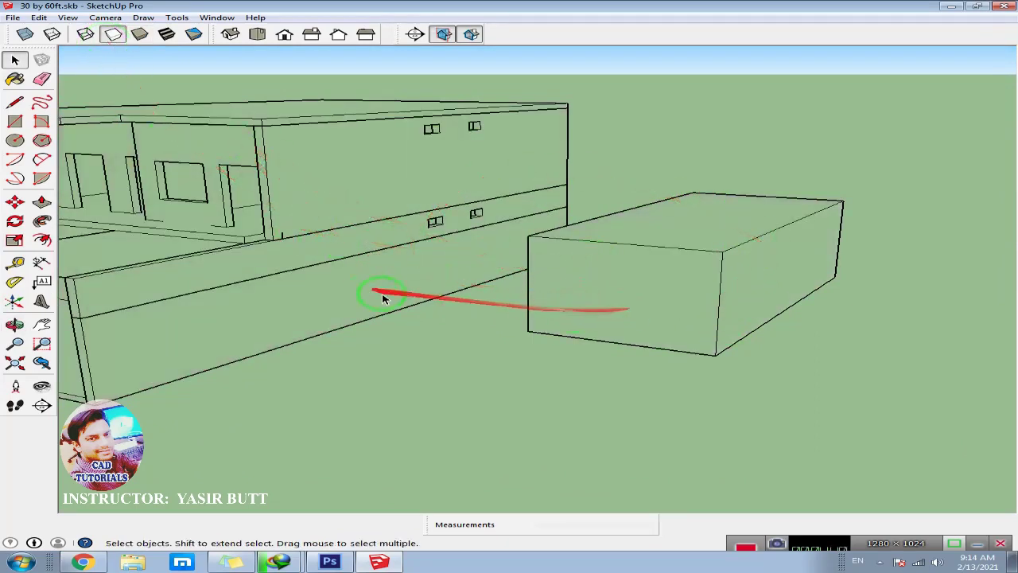
pyautogui.press('o')
pyautogui.moveTo(211, 207); pyautogui.dragTo(329, 241, button='middle')
pyautogui.moveTo(260, 239); pyautogui.dragTo(374, 164, button='middle')
pyautogui.moveTo(299, 127); pyautogui.dragTo(464, 189, button='middle')
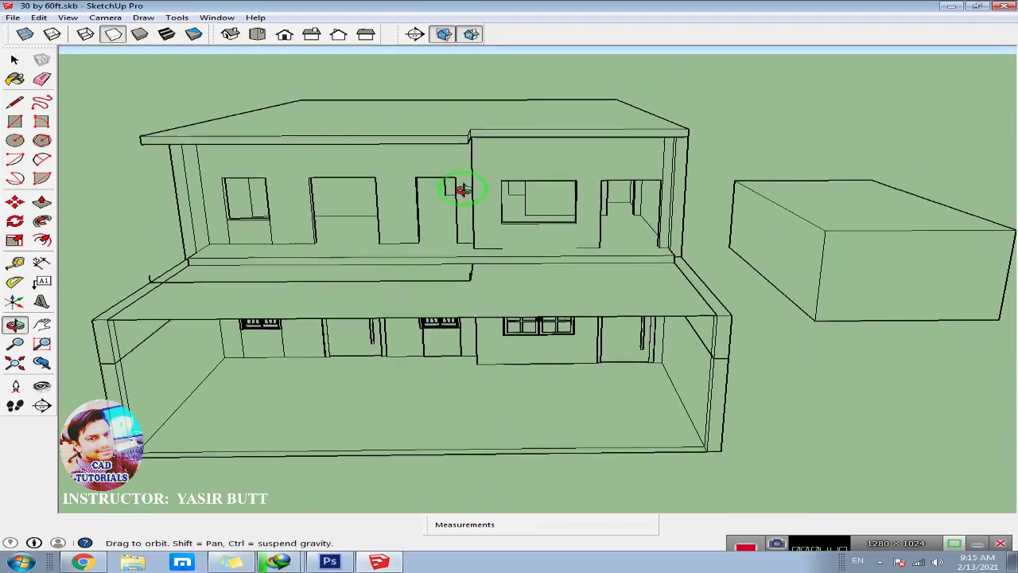
# - Return the model to the Shaded style and paint the front face of the separate box with the Brick_Rough_Dark material
pyautogui.click(140, 34)
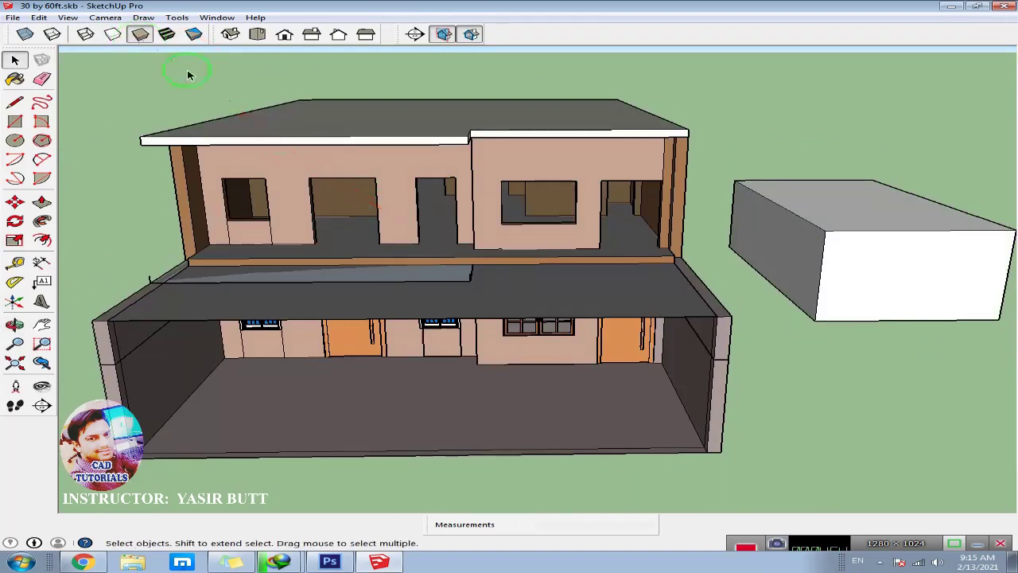
pyautogui.moveTo(761, 257); pyautogui.dragTo(647, 284, button='middle')
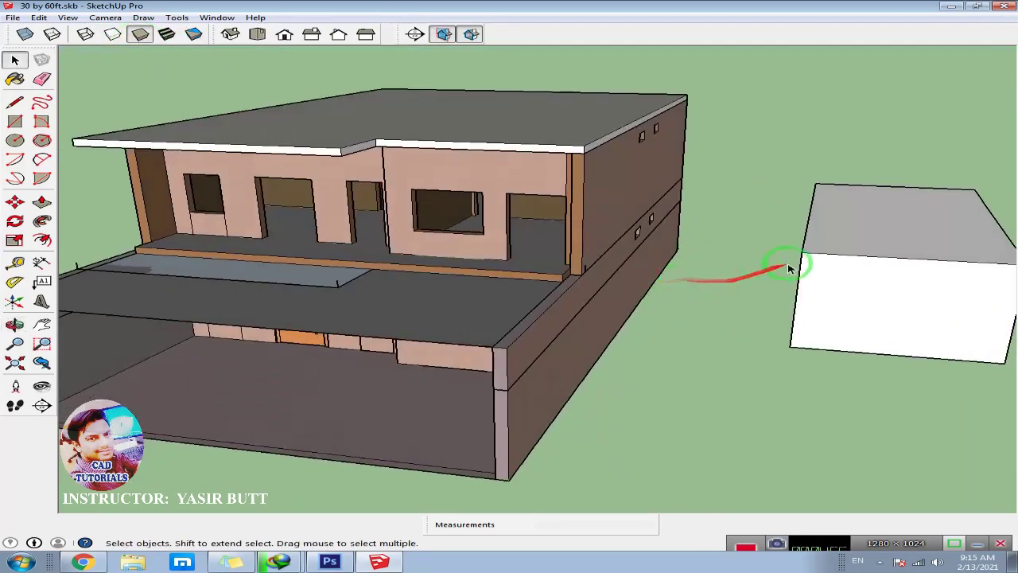
pyautogui.click(14, 78)
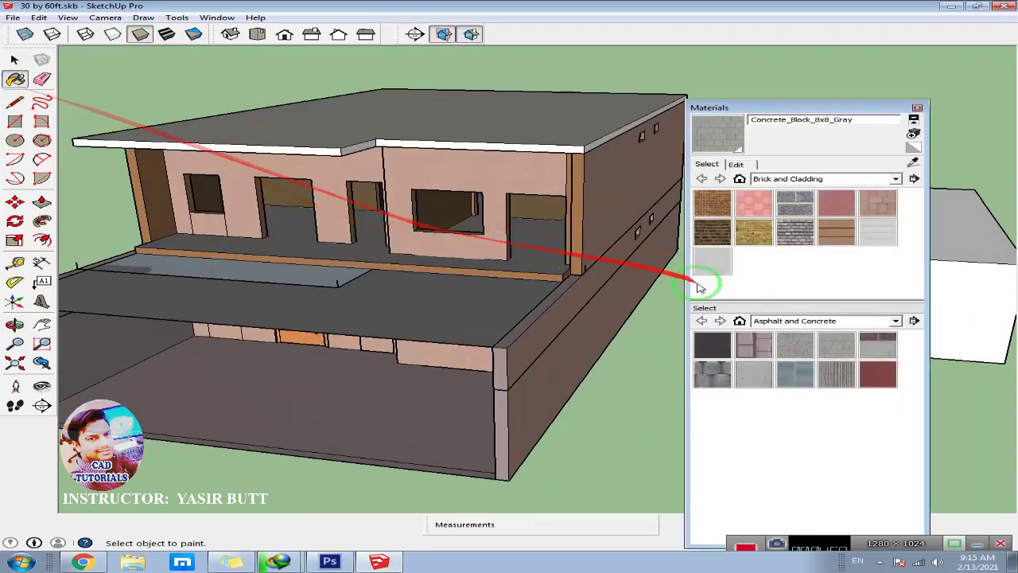
pyautogui.click(712, 231)
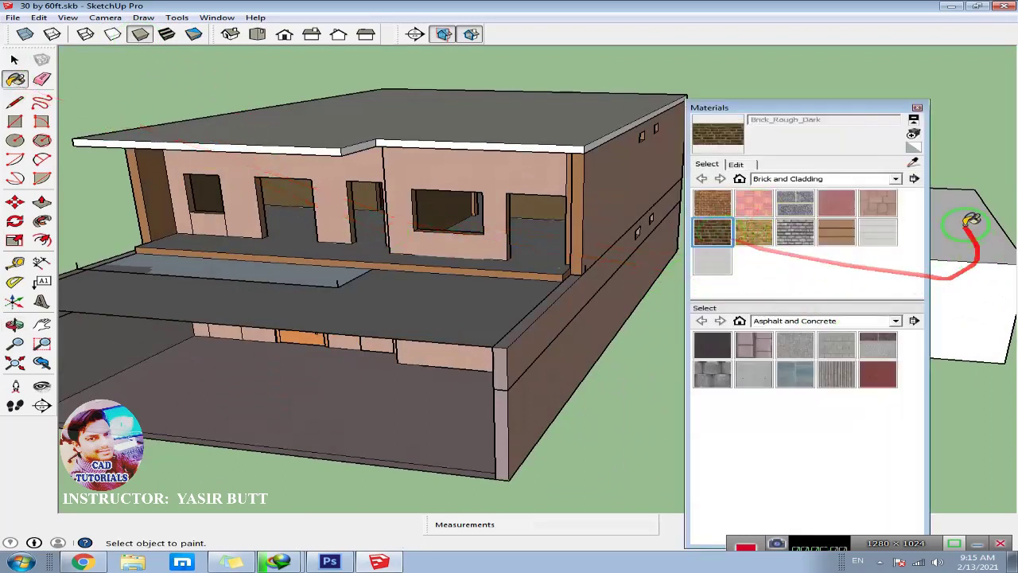
pyautogui.click(969, 294)
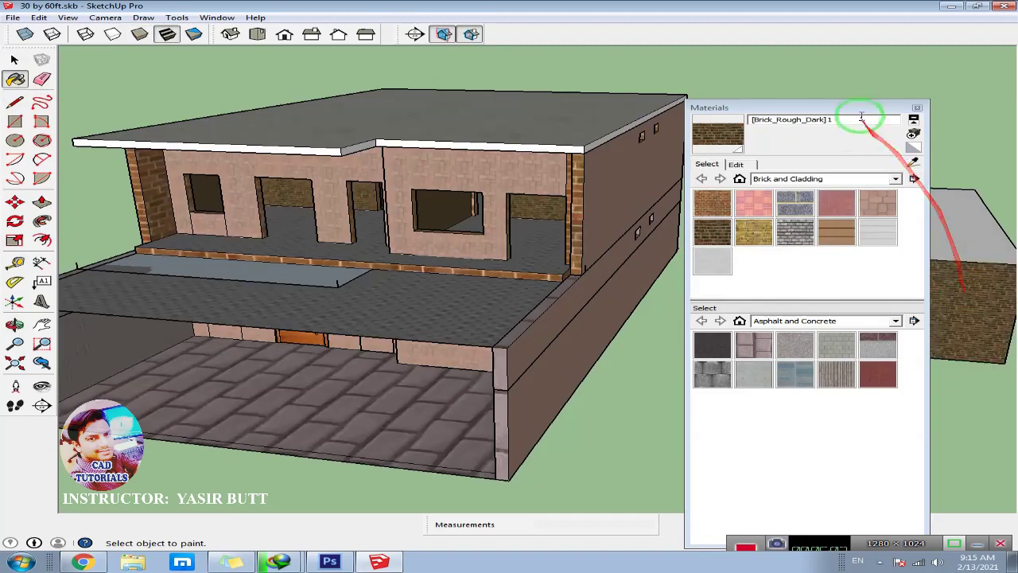
pyautogui.click(917, 109)
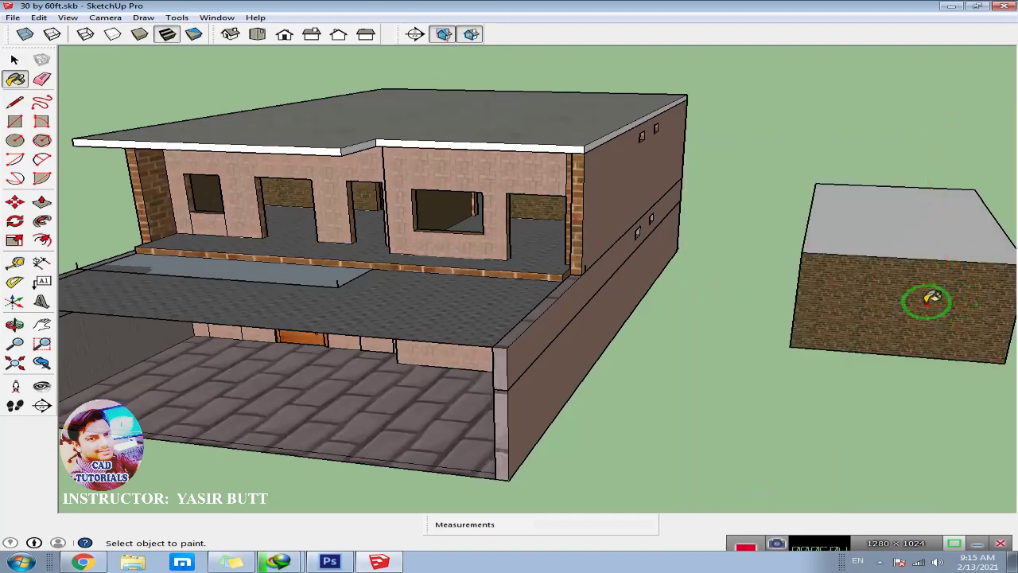
# - Compare the painted box and the house in the Shaded With Textures and Shaded styles
pyautogui.click(167, 36)
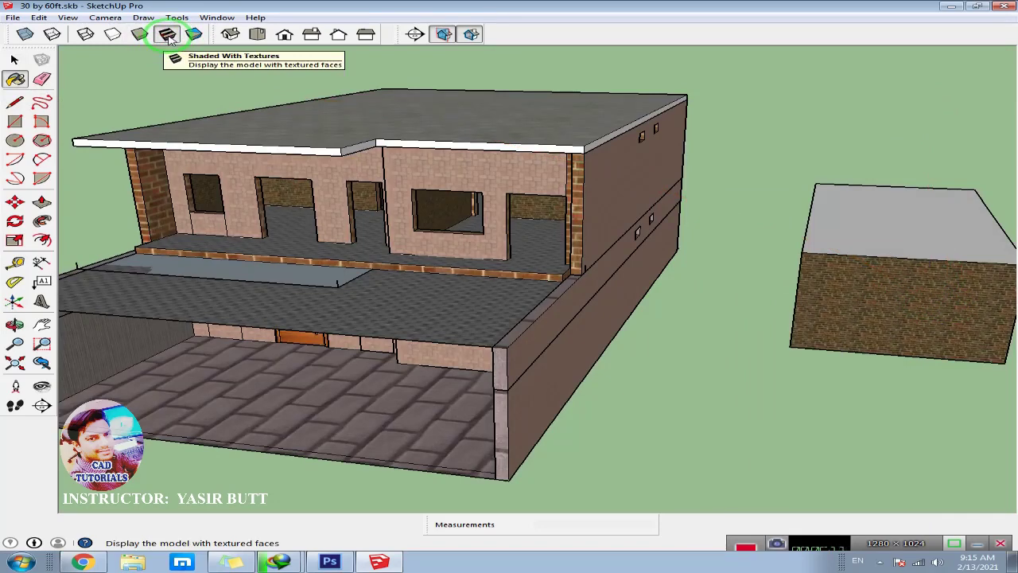
pyautogui.click(169, 37)
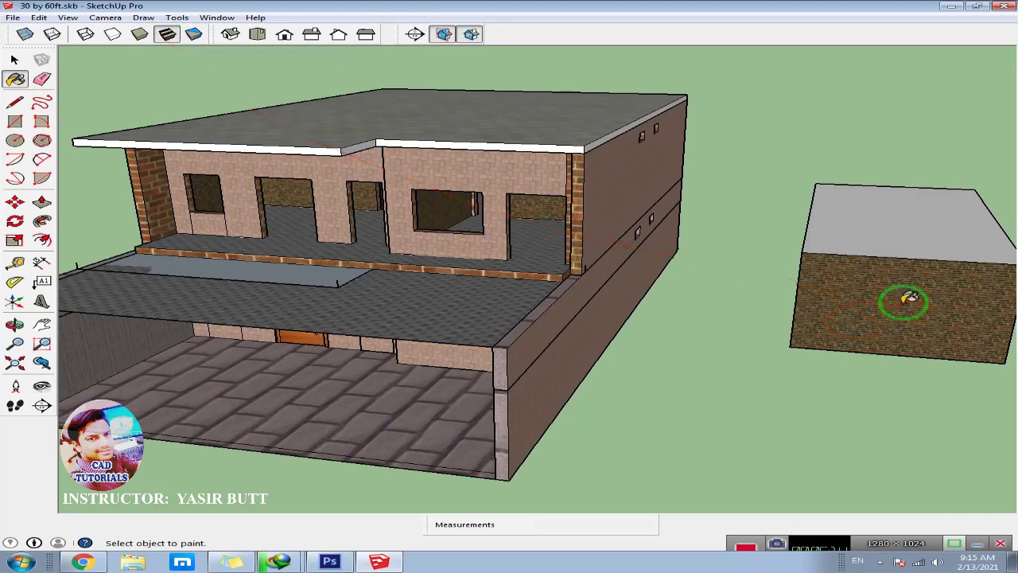
pyautogui.click(139, 35)
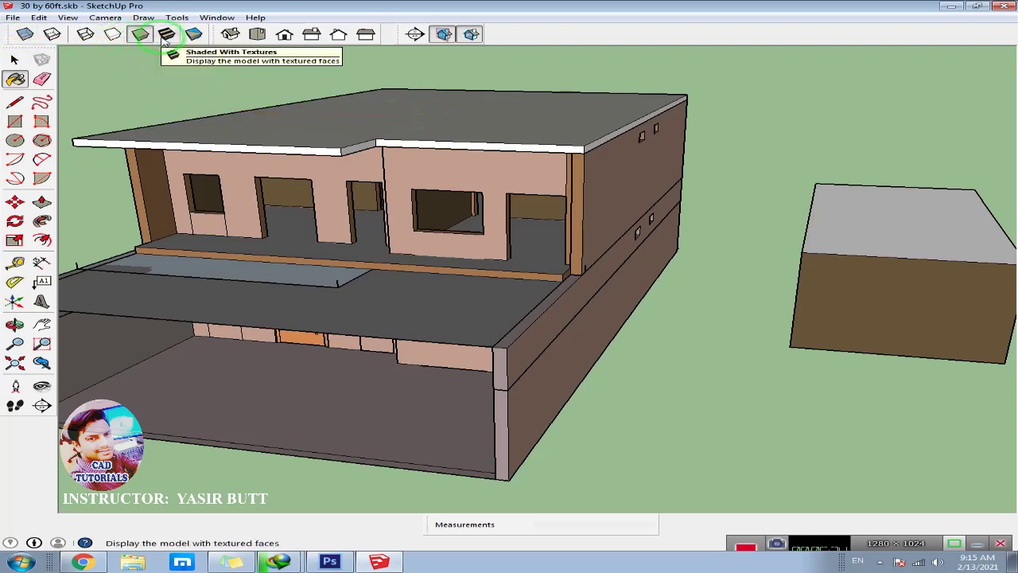
pyautogui.click(166, 36)
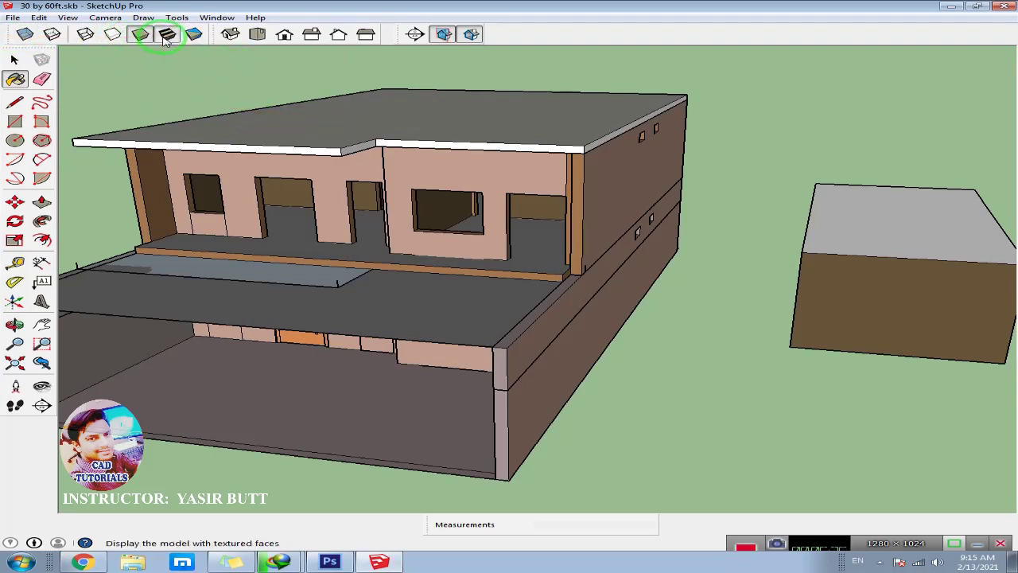
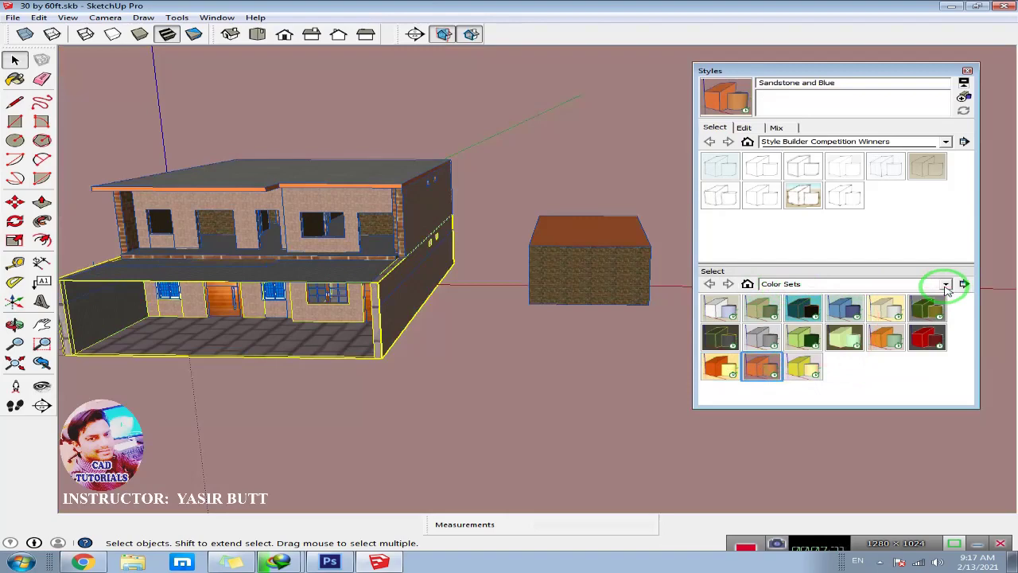
# - Apply the In Model styles Simple Style and Simple Style1 to the house and box in turn
pyautogui.click(946, 285)
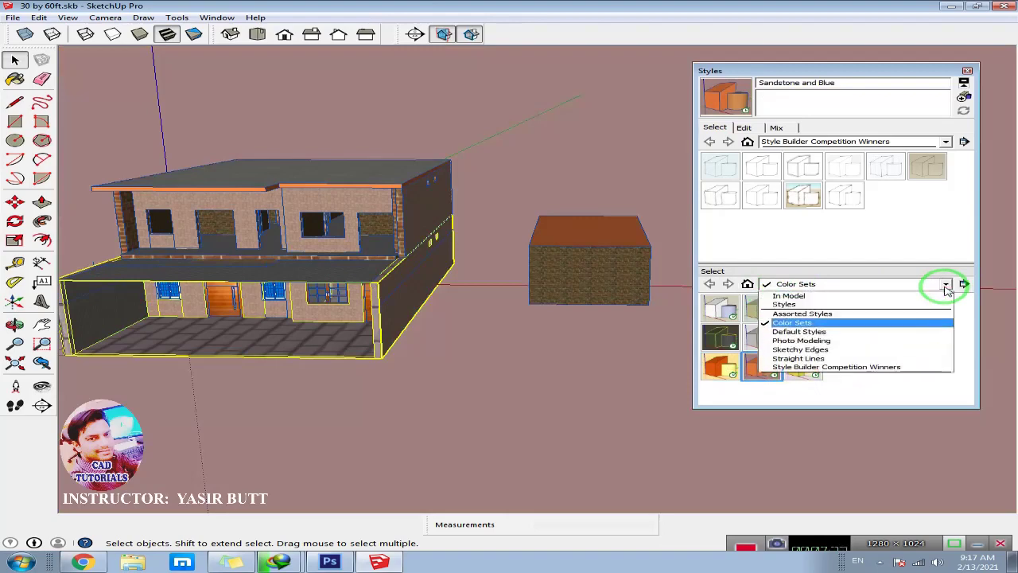
pyautogui.click(849, 295)
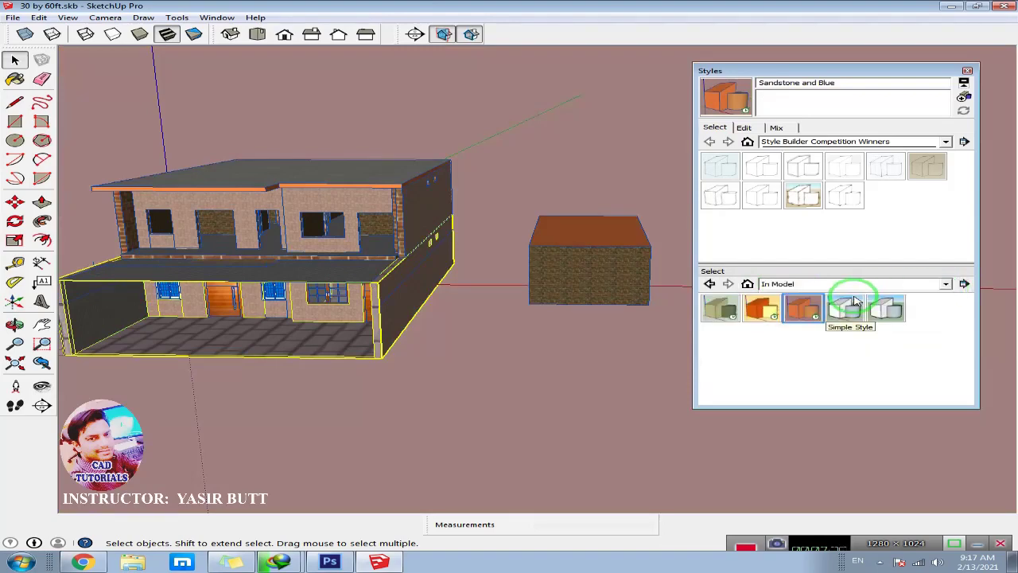
pyautogui.click(846, 312)
pyautogui.click(885, 312)
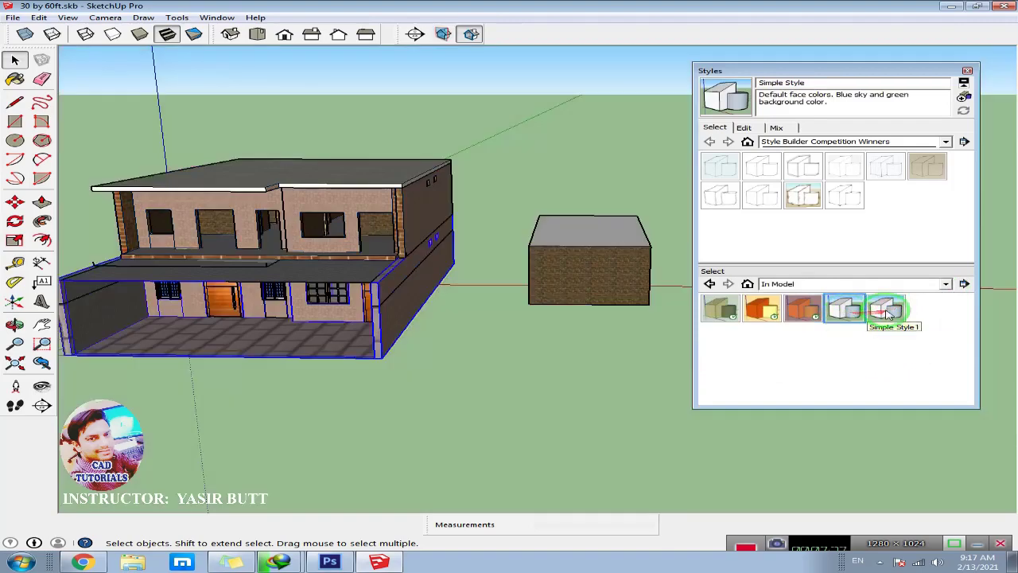
# - Try the Gray Scale style from Color Sets, followed by the Shaded with textures style from Default Styles
pyautogui.click(946, 285)
pyautogui.click(807, 316)
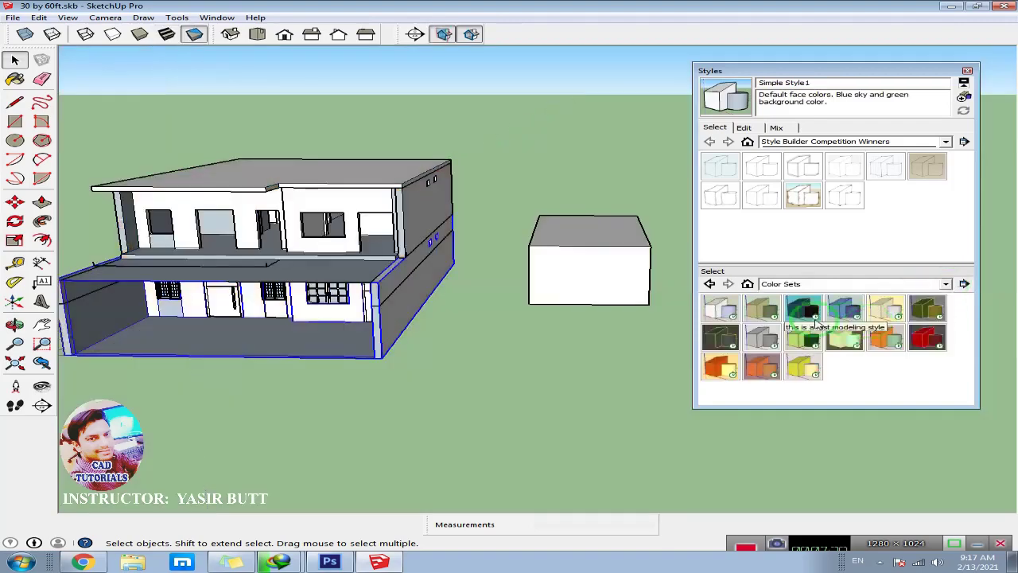
pyautogui.click(764, 339)
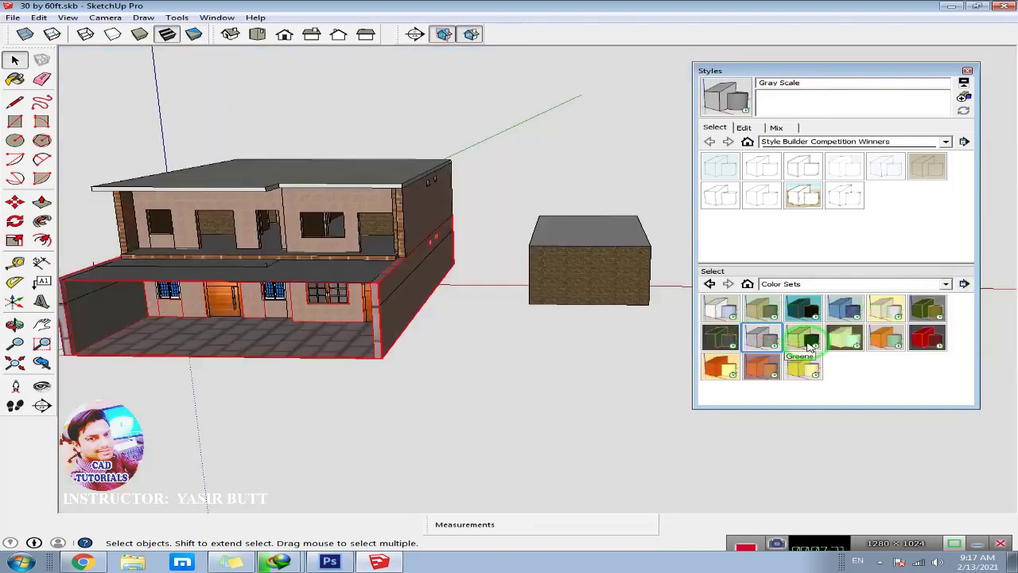
pyautogui.click(946, 285)
pyautogui.click(852, 327)
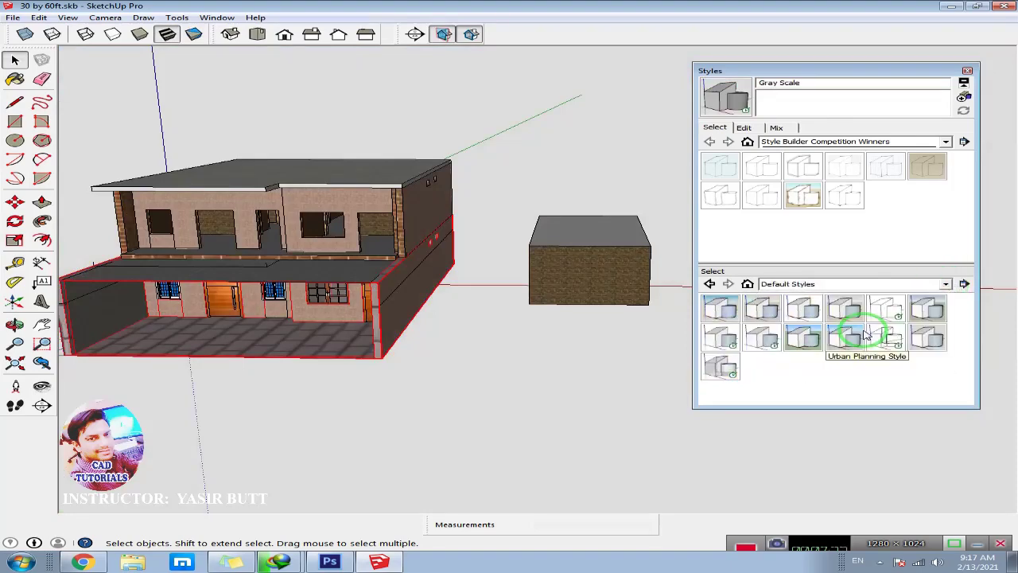
pyautogui.click(769, 315)
pyautogui.click(764, 339)
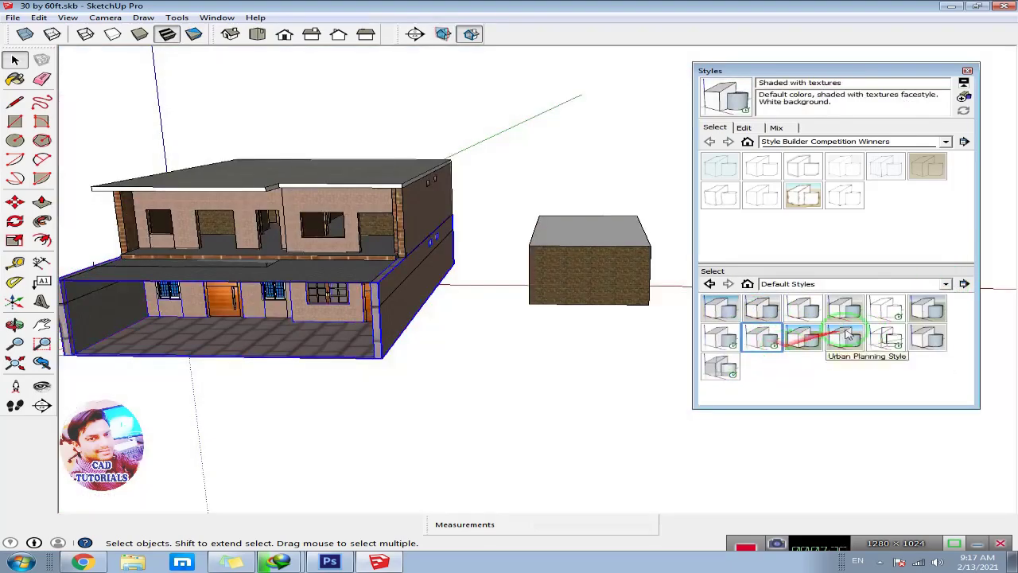
# - Preview the Sketchy Edges styles Airbrush, Conte, Chalk on Blackboard and Fineliner on the house and box
pyautogui.click(945, 284)
pyautogui.click(845, 353)
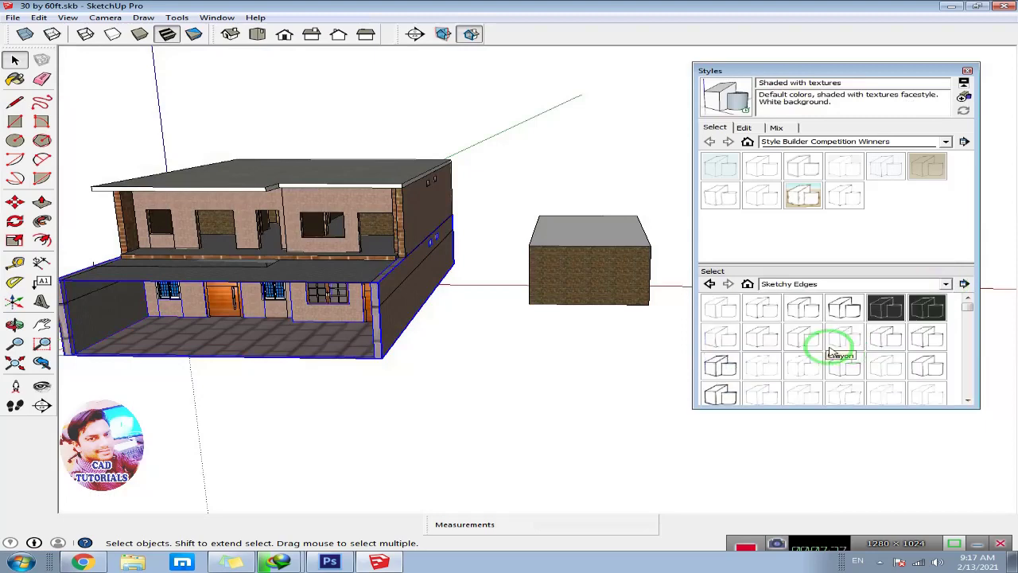
pyautogui.click(726, 309)
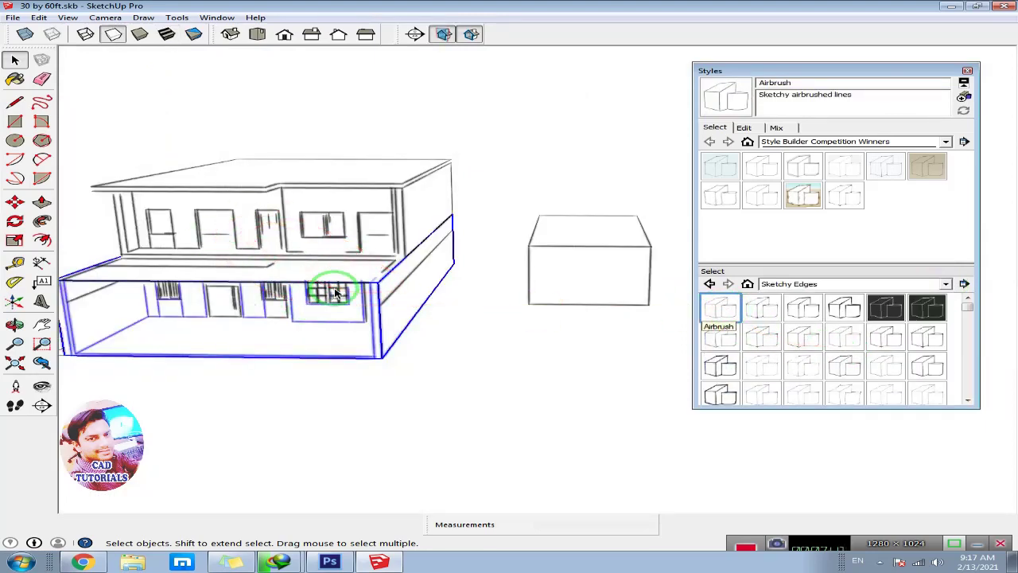
pyautogui.click(768, 310)
pyautogui.click(805, 341)
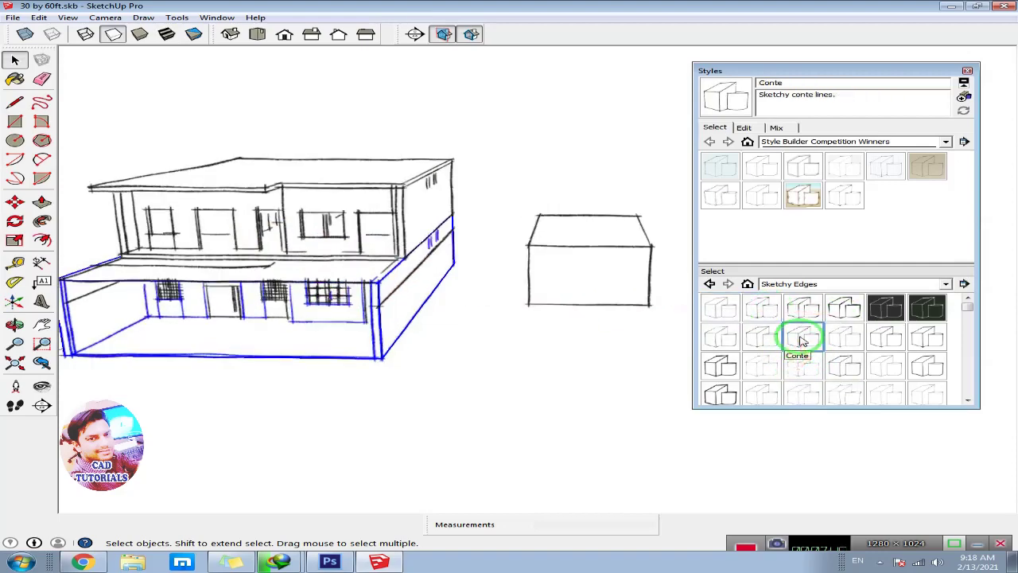
pyautogui.click(885, 310)
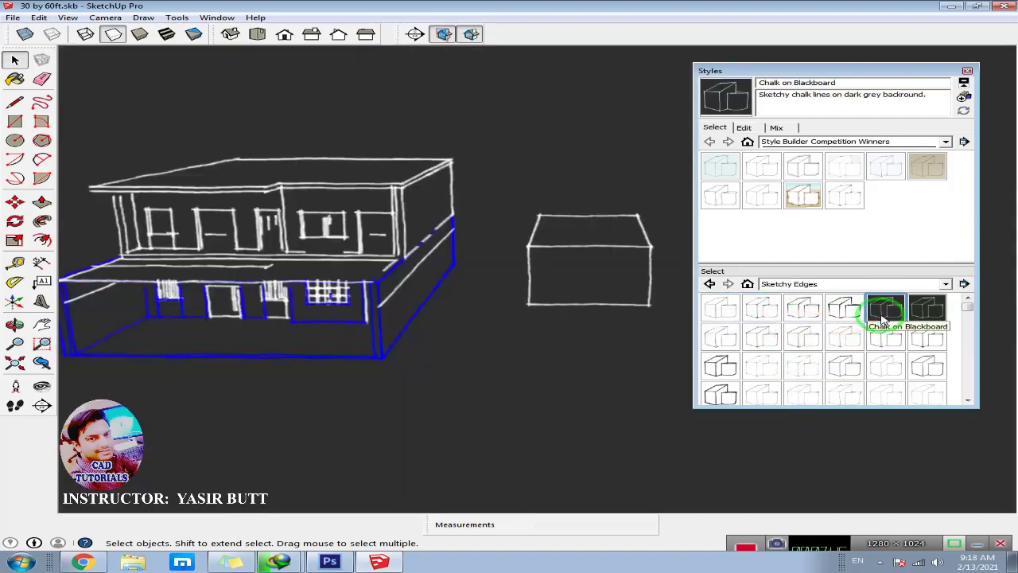
pyautogui.click(768, 366)
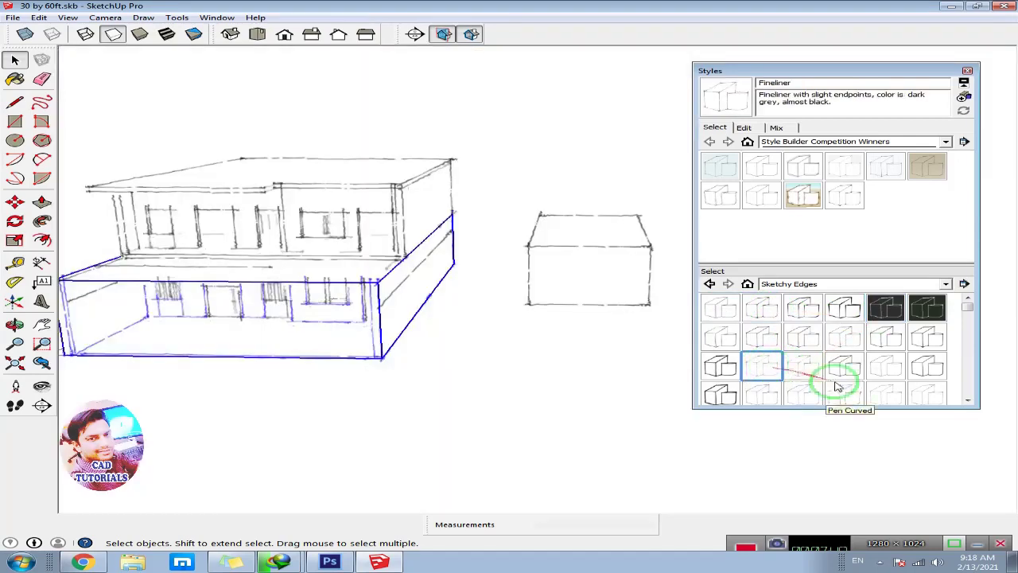
# - Try further Sketchy Edges styles from the end of the collection, including Scribble Light and Pen Red
pyautogui.moveTo(972, 315); pyautogui.dragTo(968, 352)
pyautogui.click(845, 334)
pyautogui.click(848, 364)
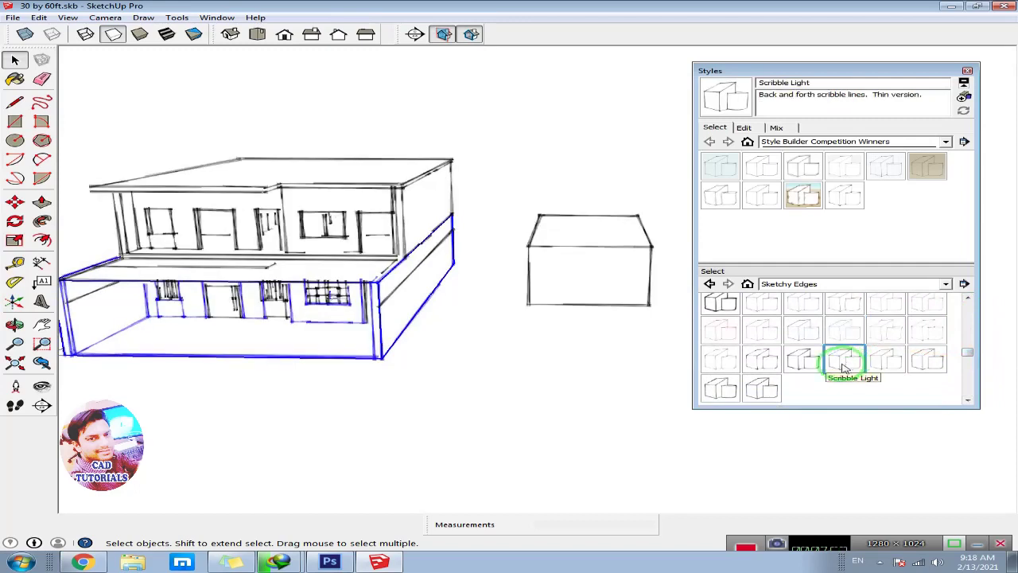
pyautogui.click(759, 363)
pyautogui.click(721, 331)
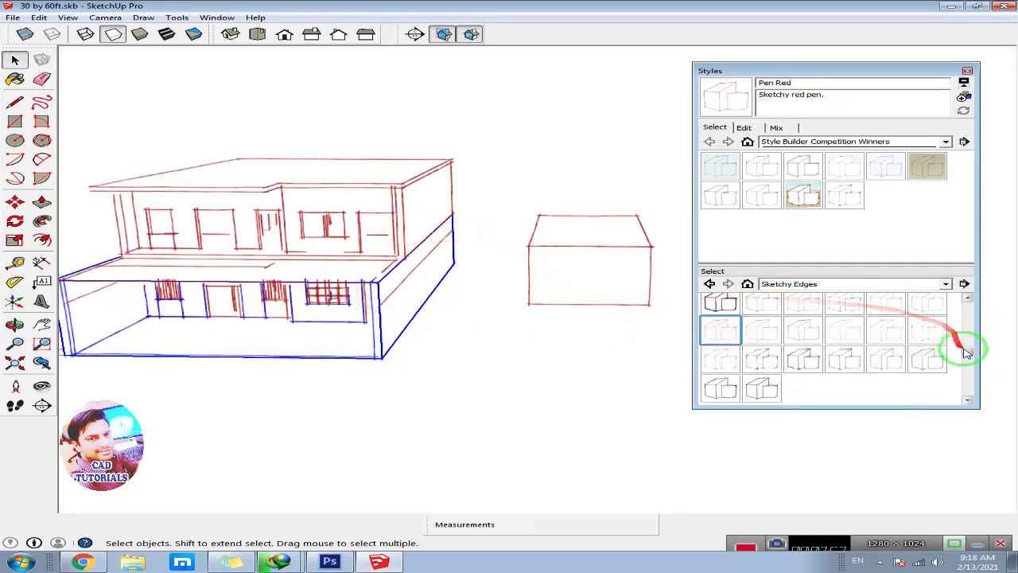
pyautogui.moveTo(967, 350); pyautogui.dragTo(966, 304)
# - Compare line widths from the Straight Lines collection on the model, including 09pix, 03pix, 08pix, 07pix and 05pix
pyautogui.click(941, 286)
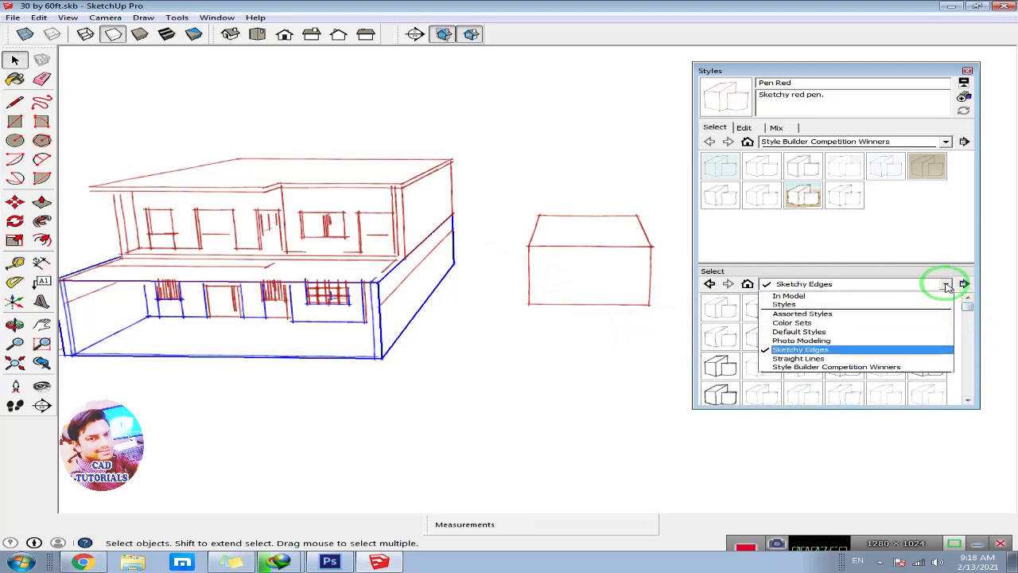
pyautogui.click(844, 357)
pyautogui.click(805, 337)
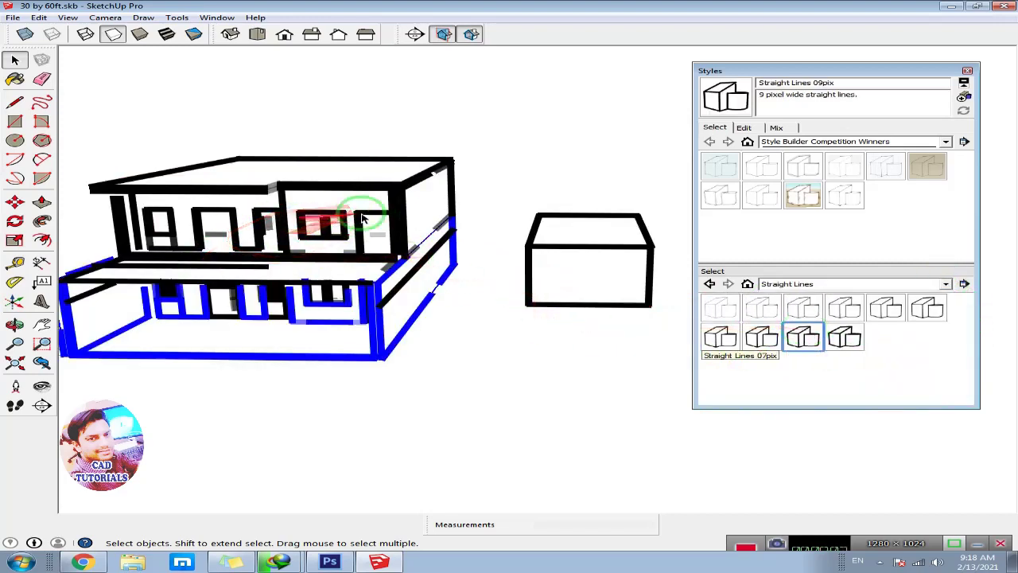
pyautogui.click(801, 310)
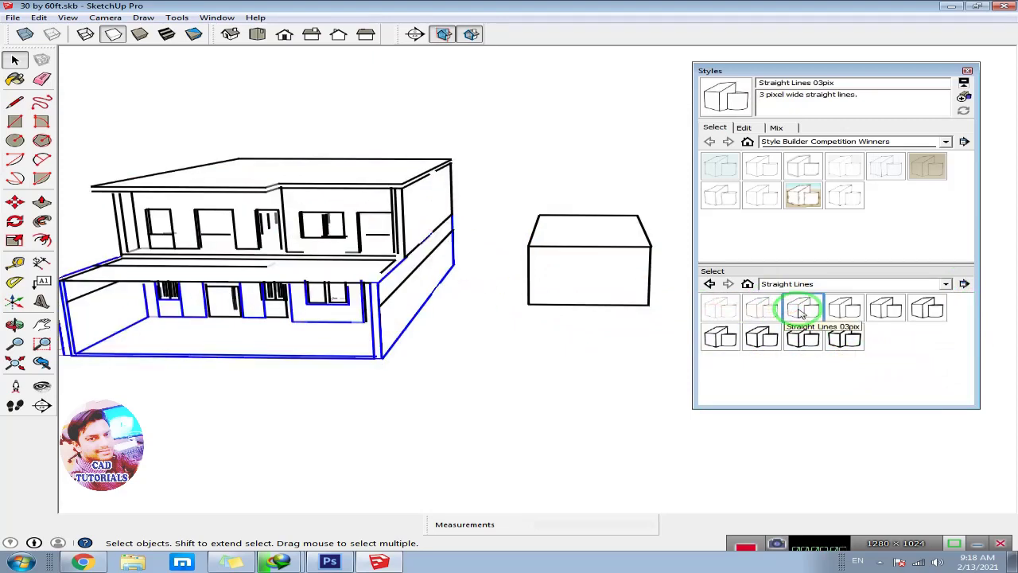
pyautogui.click(761, 310)
pyautogui.click(761, 337)
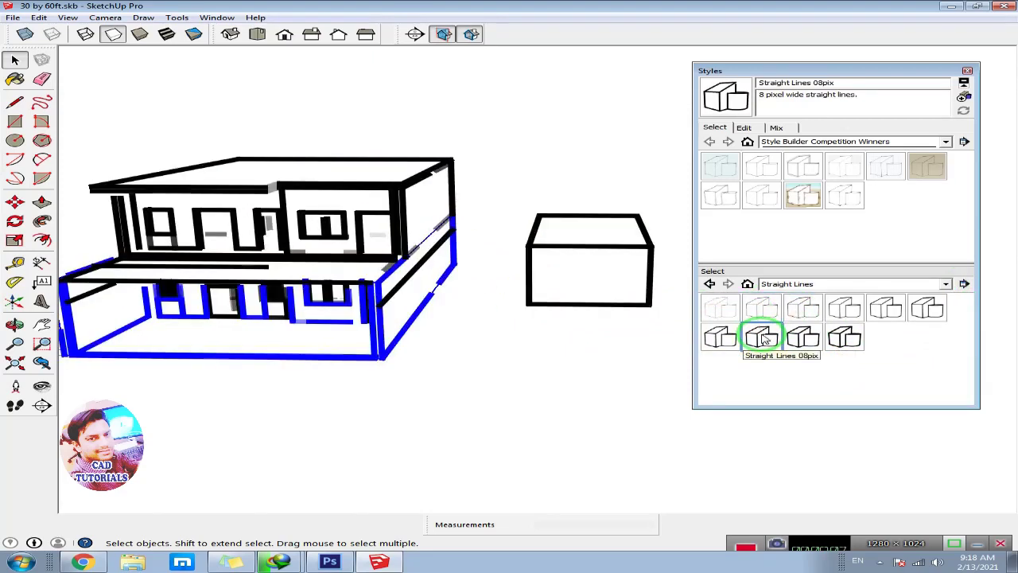
pyautogui.click(719, 339)
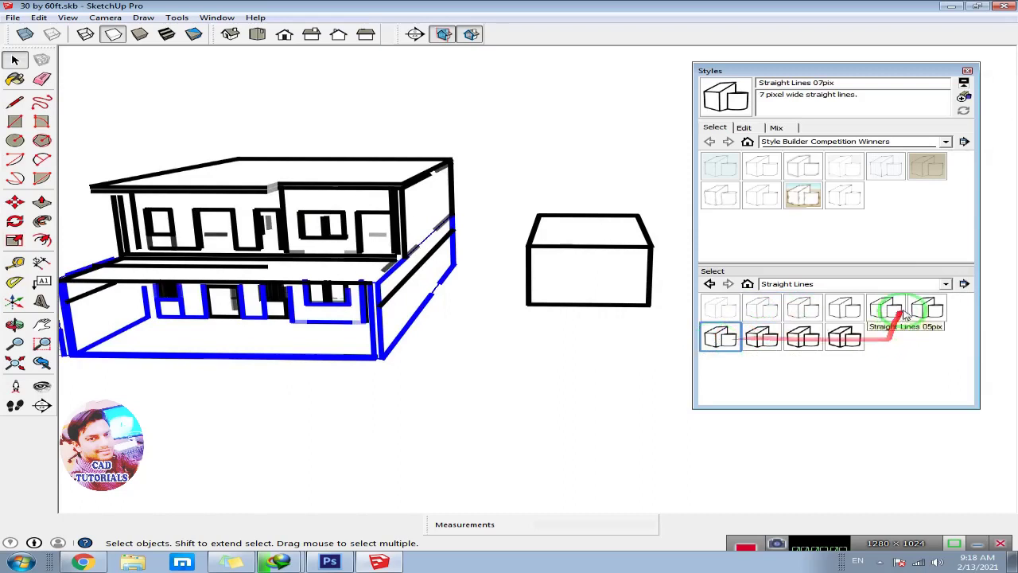
pyautogui.click(845, 308)
# - Browse the overview of style collections and apply the Gray Scale style from Color Sets to the model
pyautogui.click(846, 286)
pyautogui.click(783, 300)
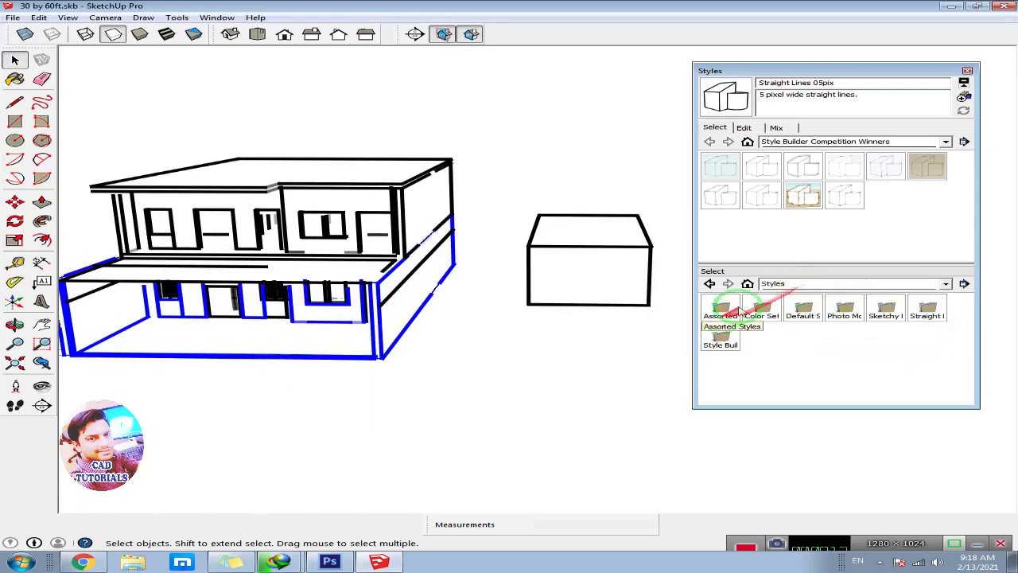
pyautogui.click(783, 284)
pyautogui.click(793, 309)
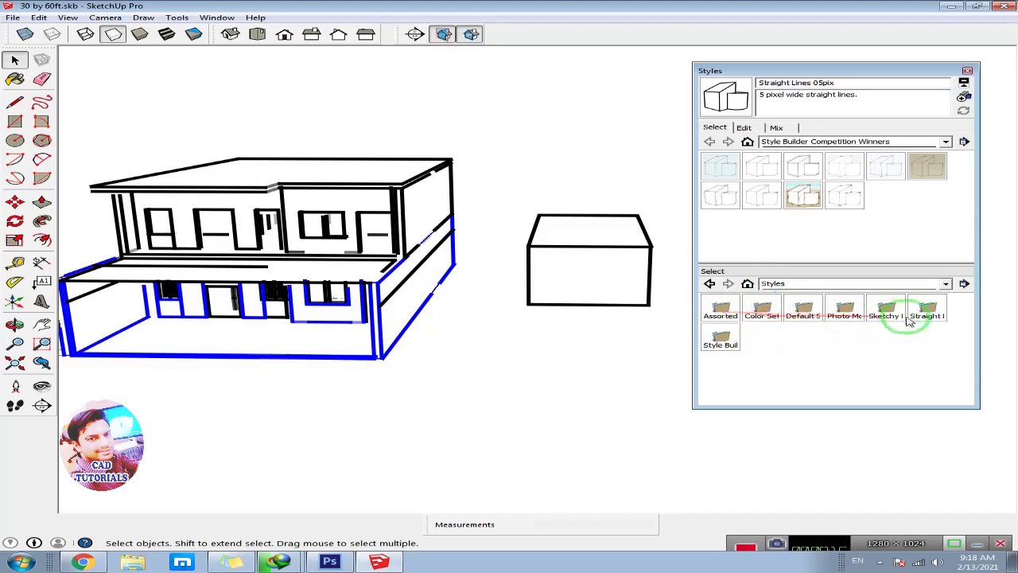
pyautogui.doubleClick(761, 310)
pyautogui.click(767, 343)
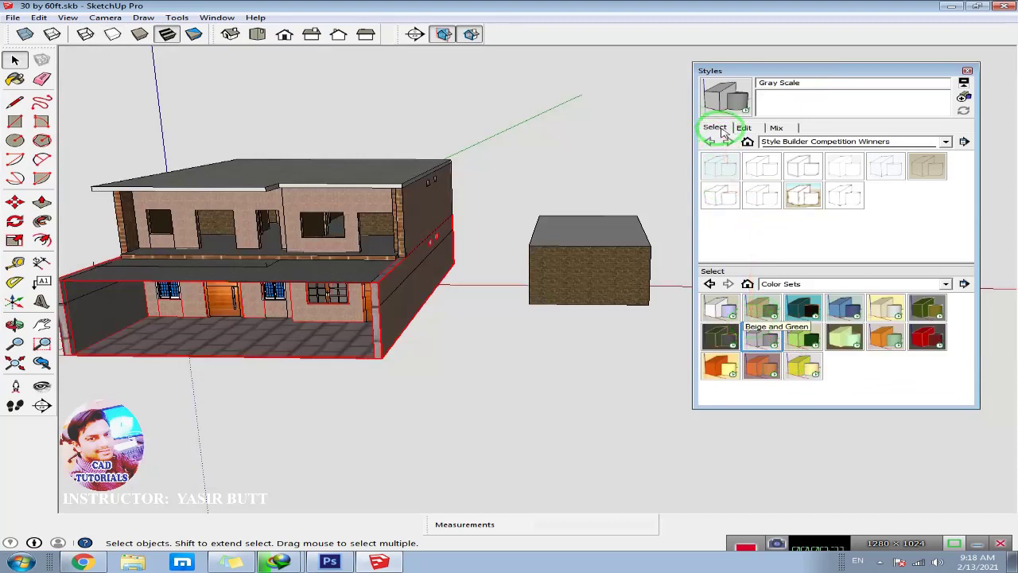
# - Reposition the Styles window and open the edge settings of the Gray Scale style for editing
pyautogui.moveTo(724, 75); pyautogui.dragTo(662, 80)
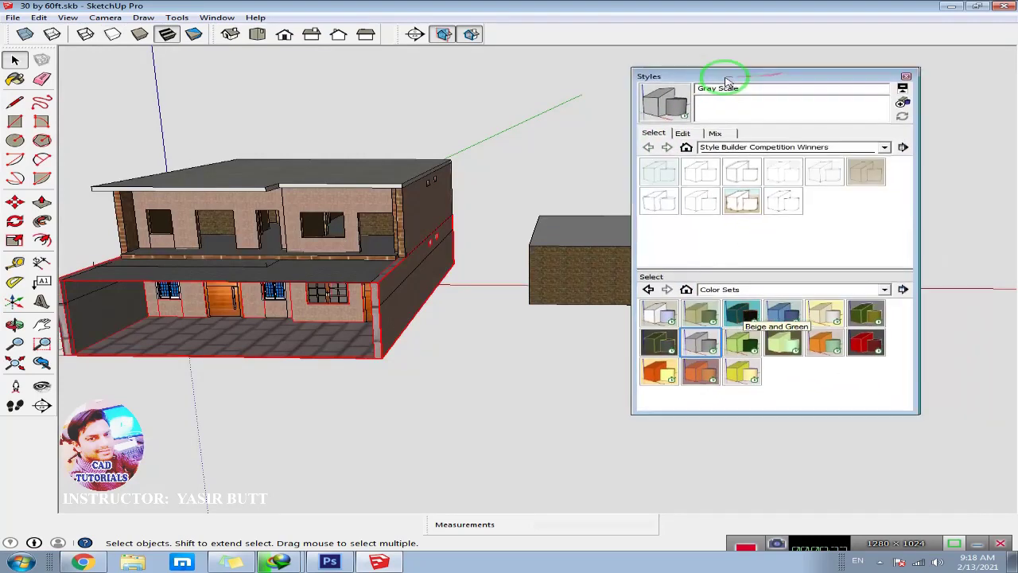
pyautogui.click(682, 133)
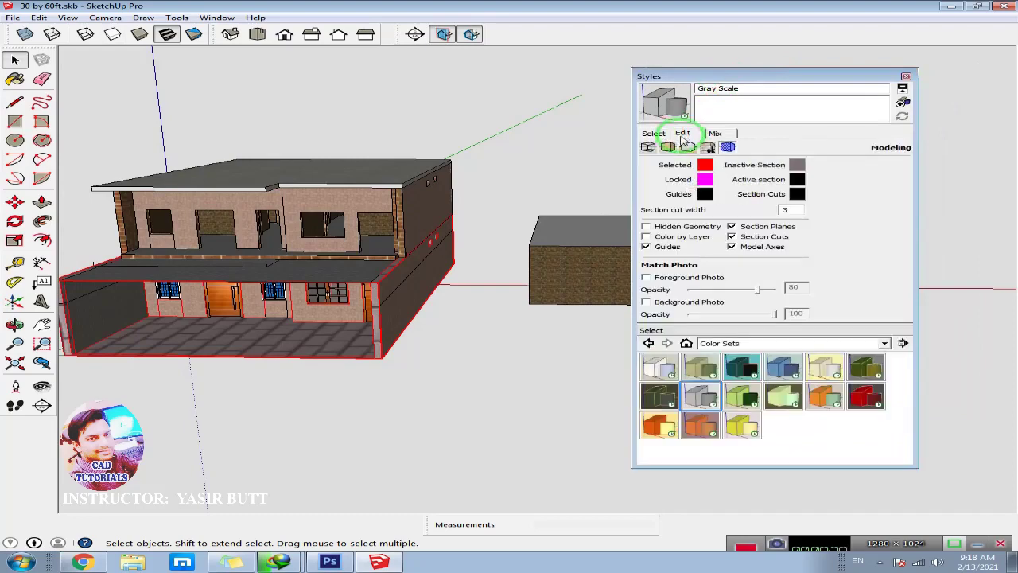
pyautogui.click(647, 148)
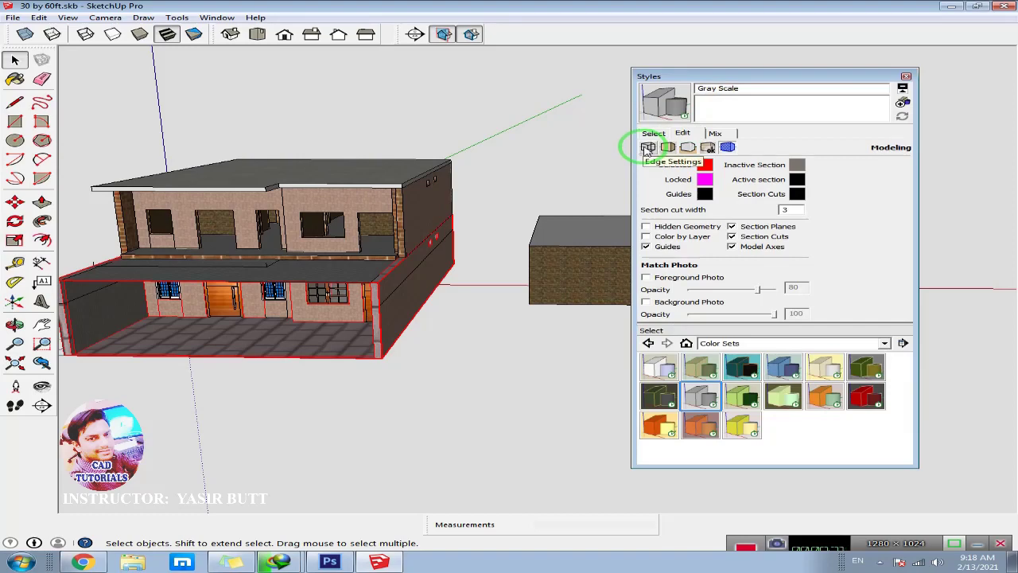
pyautogui.click(647, 150)
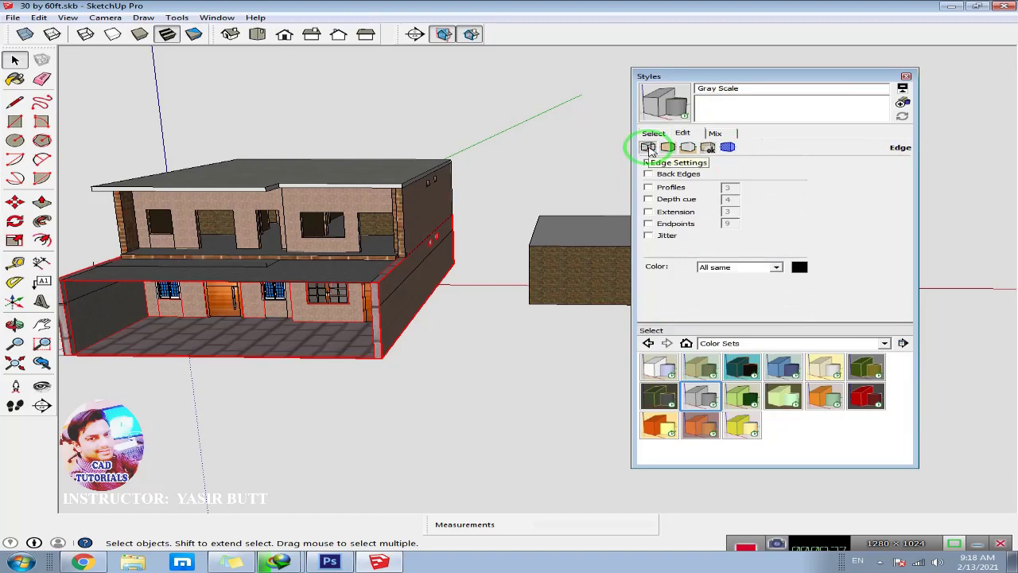
# - Compare the house and box with the Edges option off and on, finishing with Edges disabled
pyautogui.click(526, 195)
pyautogui.moveTo(531, 195); pyautogui.dragTo(448, 193, button='middle')
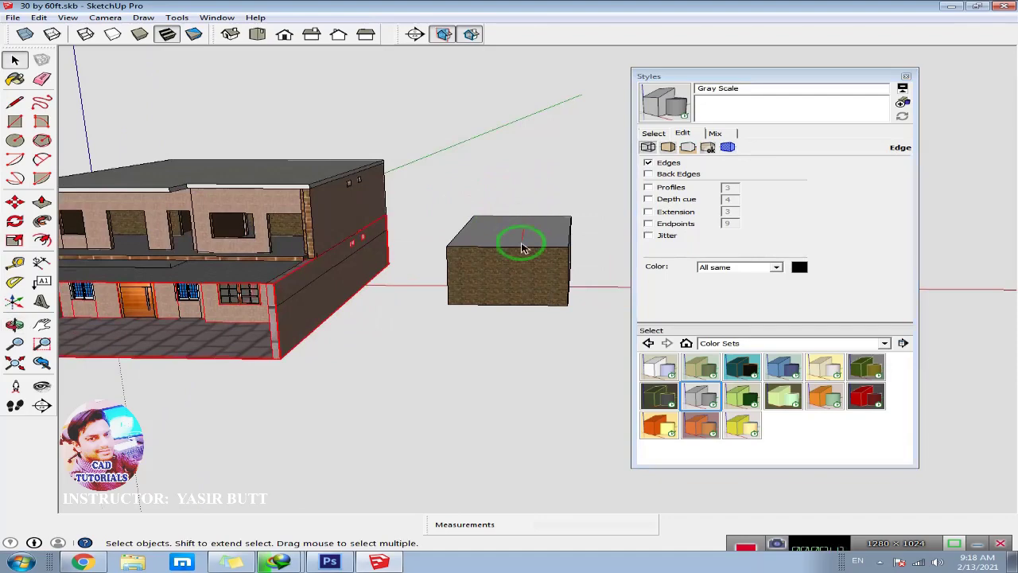
pyautogui.moveTo(522, 248); pyautogui.dragTo(461, 228, button='middle')
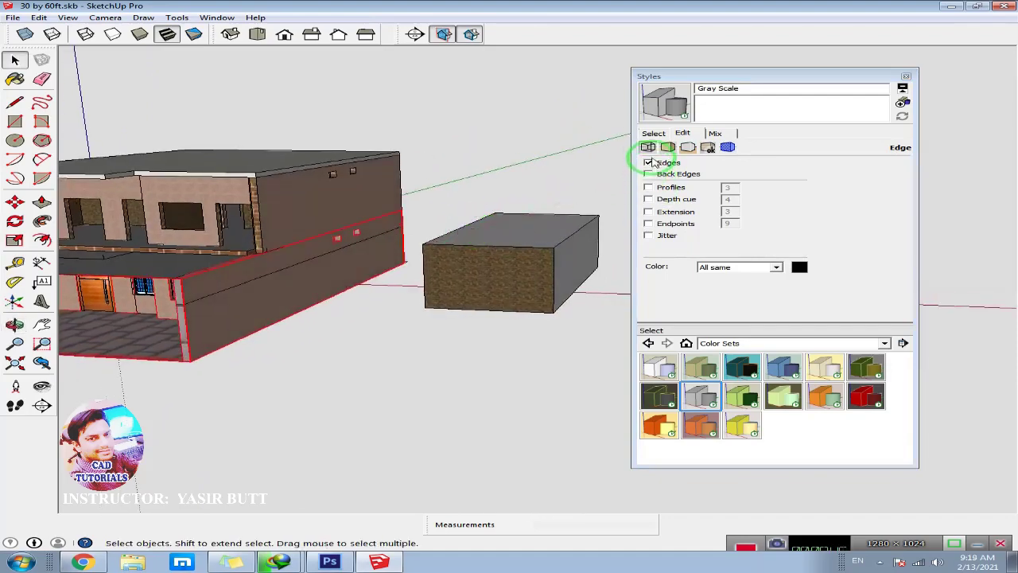
pyautogui.click(647, 149)
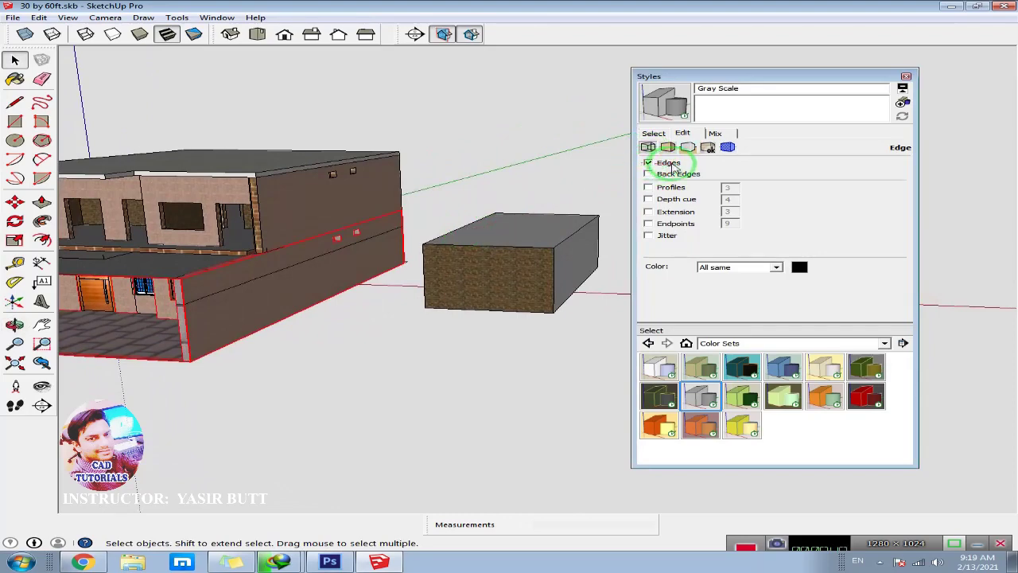
pyautogui.click(648, 163)
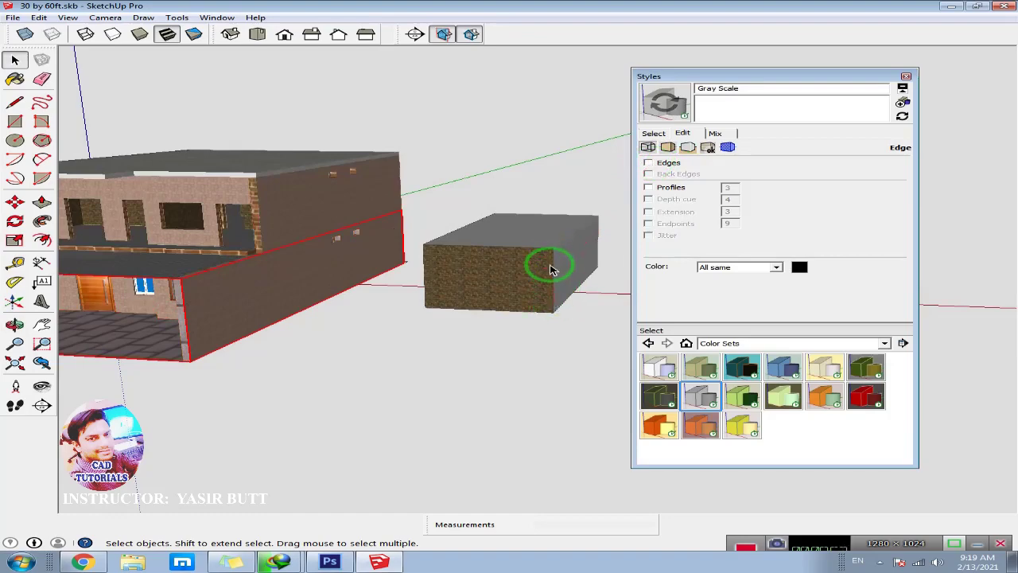
pyautogui.press('o')
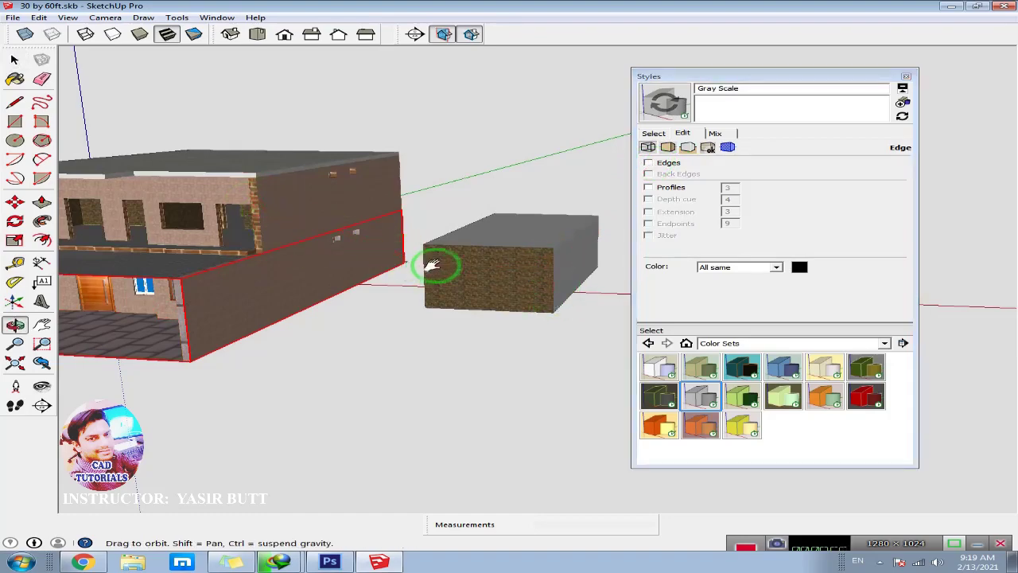
pyautogui.keyDown('shift'); pyautogui.moveTo(432, 265); pyautogui.dragTo(406, 266, button='middle'); pyautogui.keyUp('shift')
pyautogui.scroll(2, 458, 274)
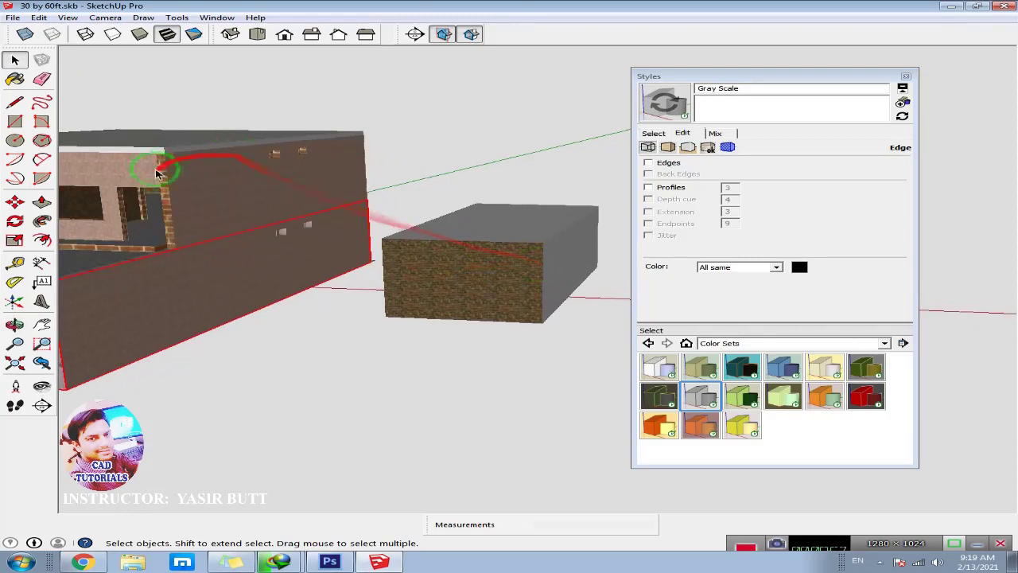
pyautogui.click(648, 164)
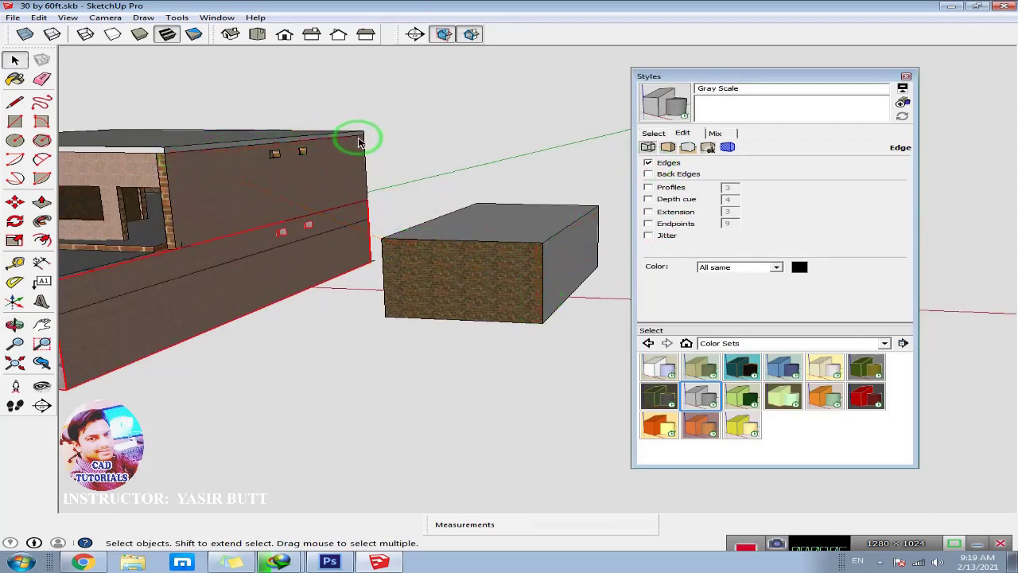
pyautogui.click(648, 163)
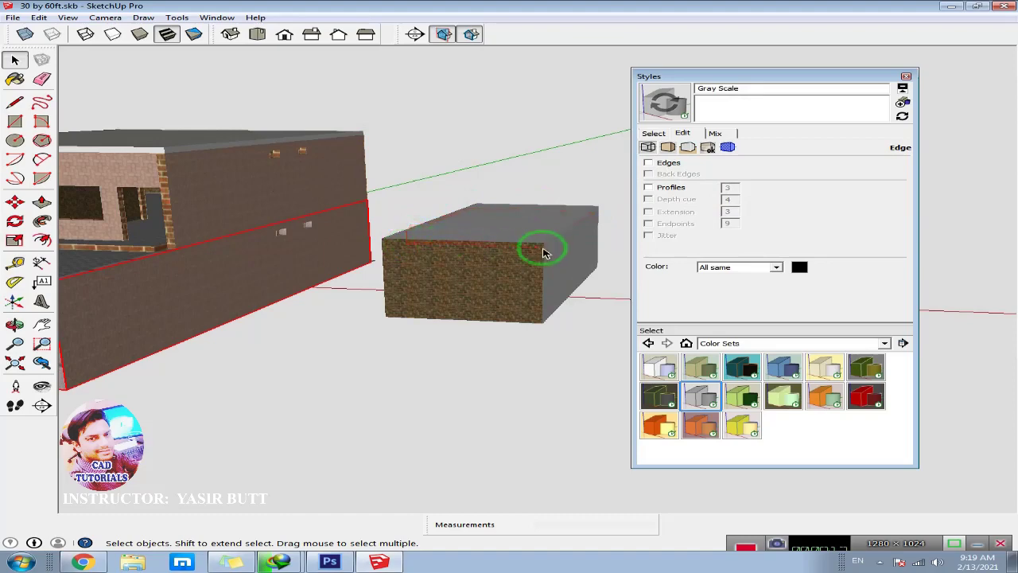
# - Enable Edges and compare the model with Back Edges on and off, leaving Back Edges disabled
pyautogui.click(648, 163)
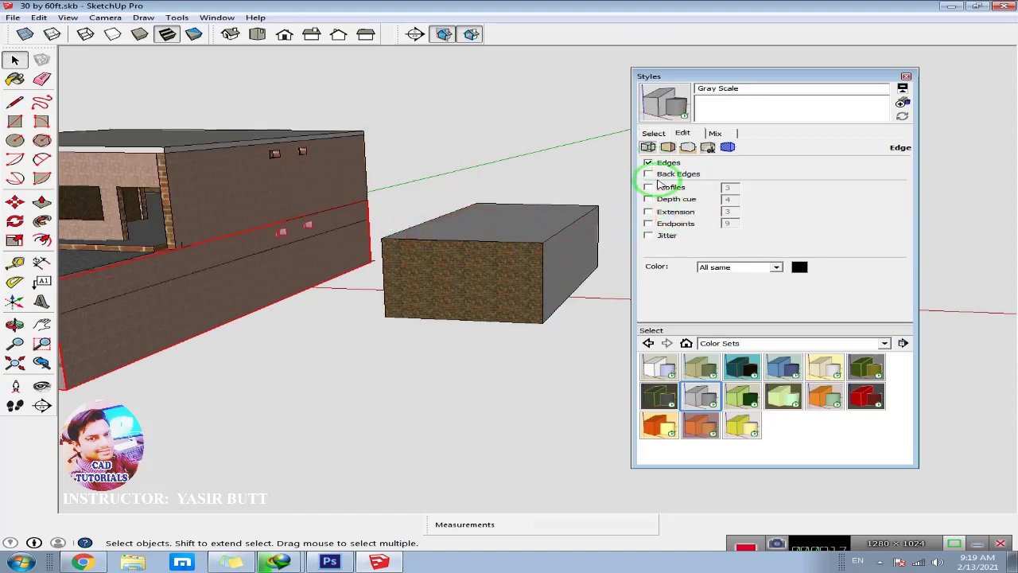
pyautogui.click(649, 174)
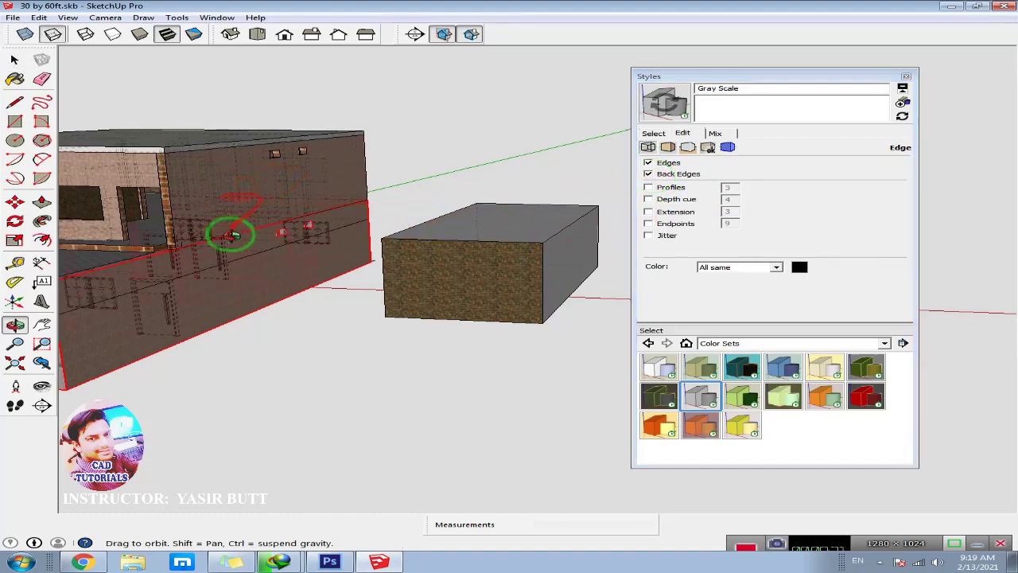
pyautogui.moveTo(227, 230); pyautogui.dragTo(300, 234, button='middle')
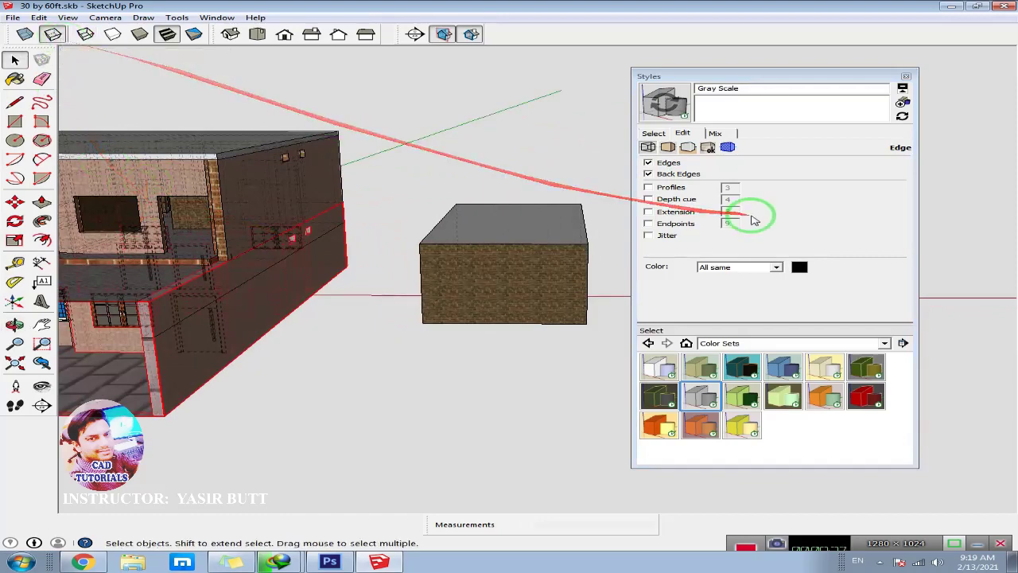
pyautogui.click(649, 174)
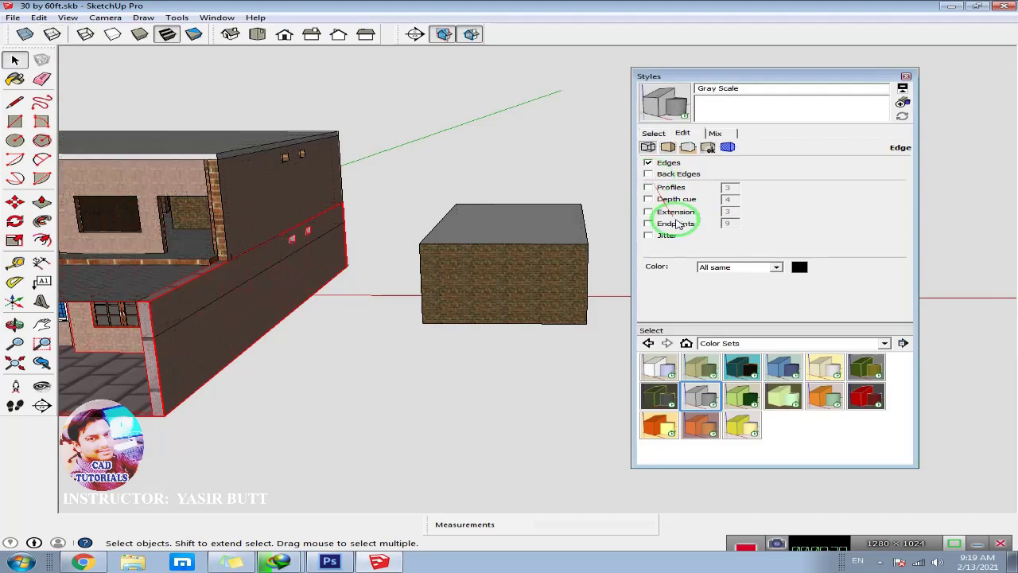
# - Compare the house and box with Profiles on and off, and with Depth cue on and off, leaving both disabled
pyautogui.moveTo(572, 237); pyautogui.dragTo(523, 305, button='middle')
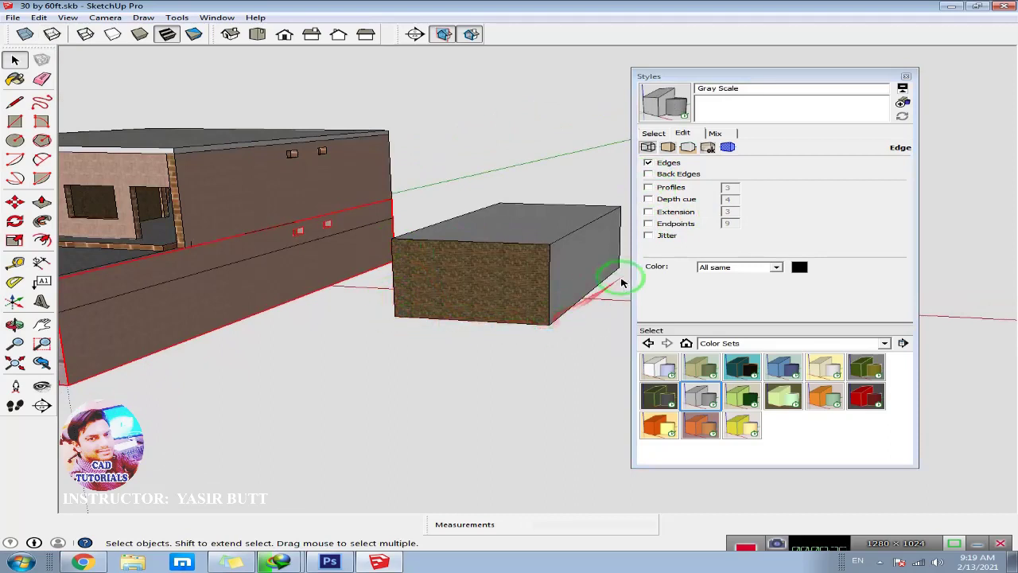
pyautogui.click(649, 188)
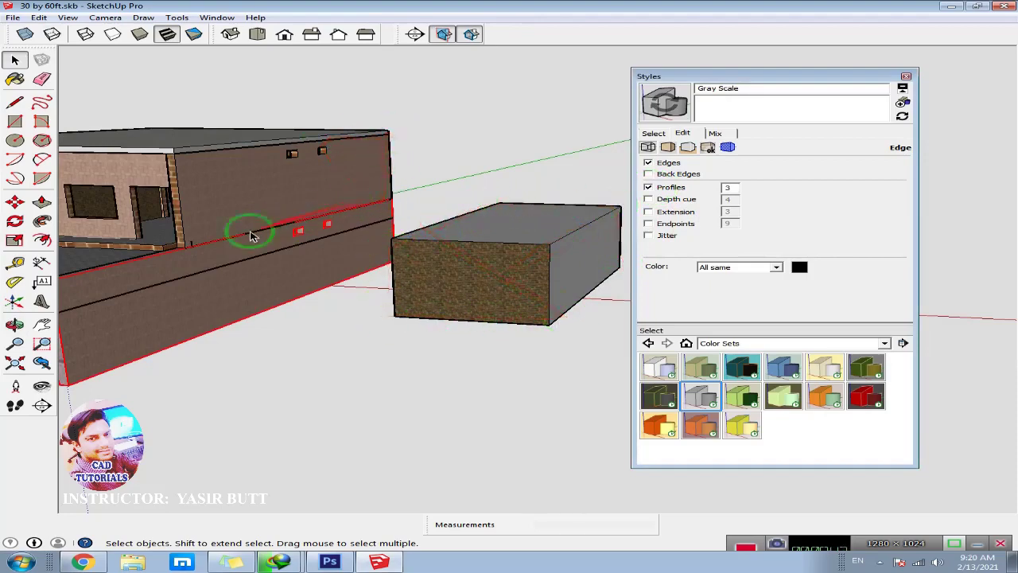
pyautogui.click(649, 187)
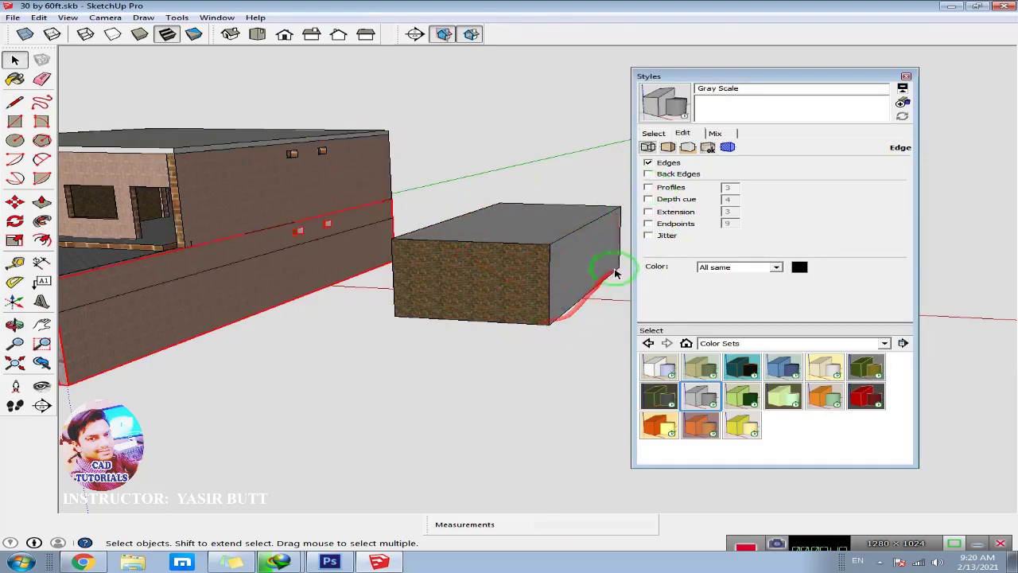
pyautogui.click(672, 189)
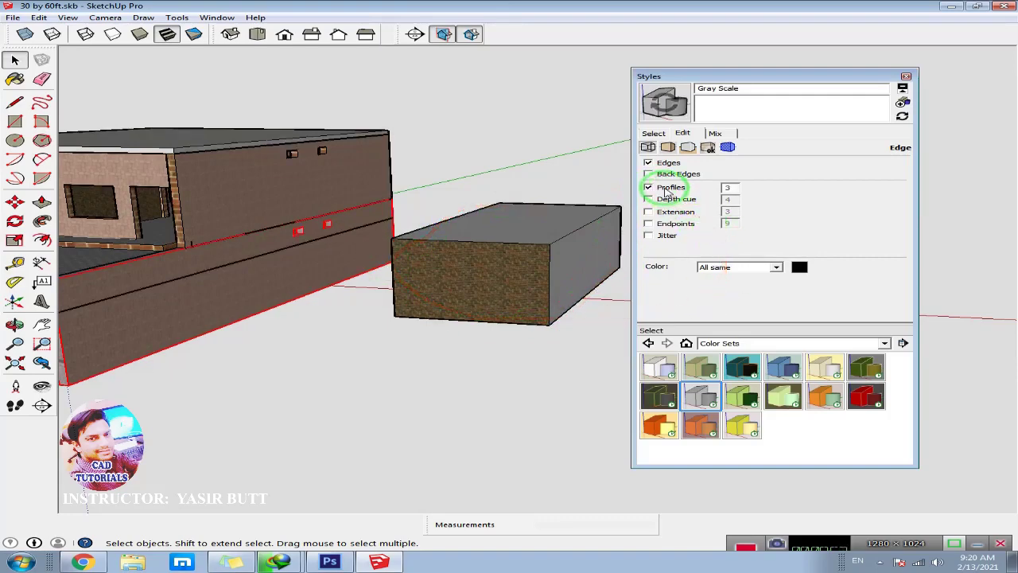
pyautogui.click(668, 191)
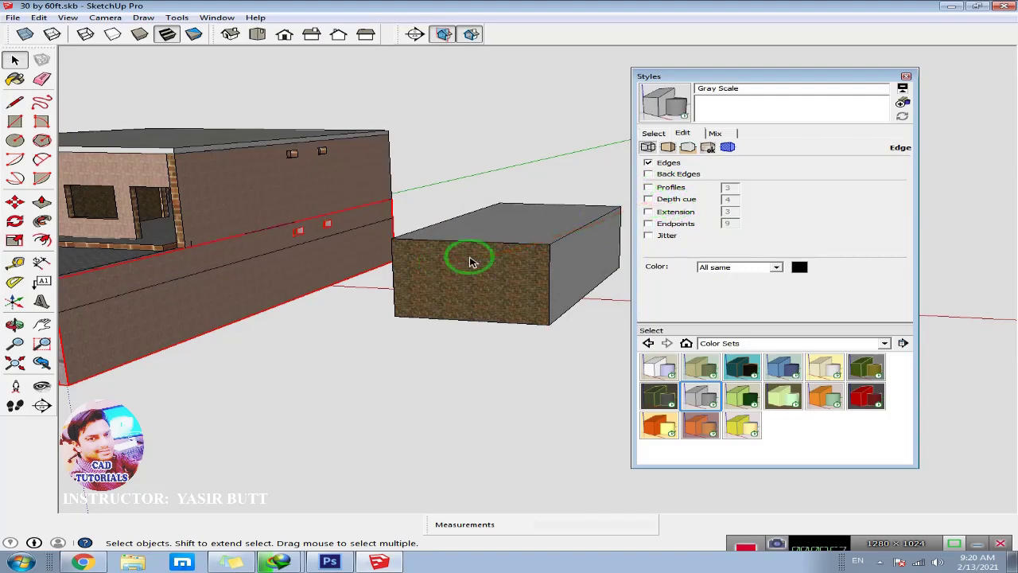
pyautogui.click(646, 199)
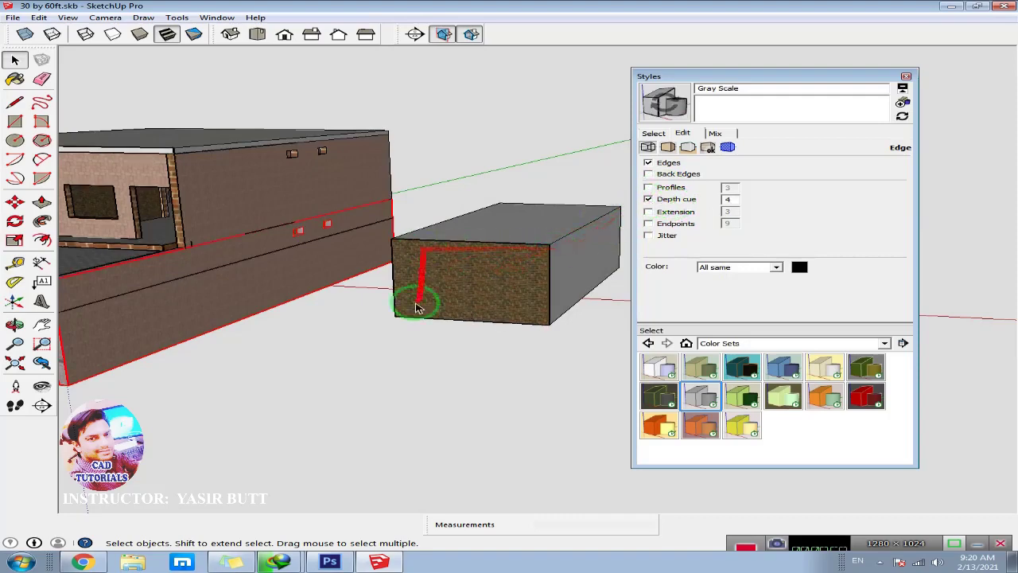
pyautogui.click(658, 200)
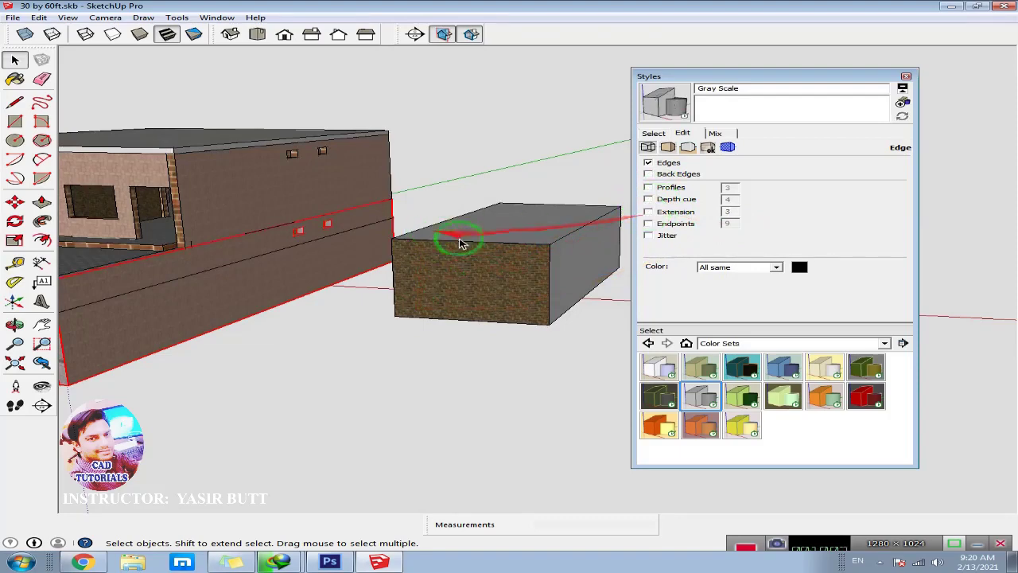
# - Enable the Extension edge option while viewing the upper front corner of the brick box up close
pyautogui.scroll(5, 549, 261)
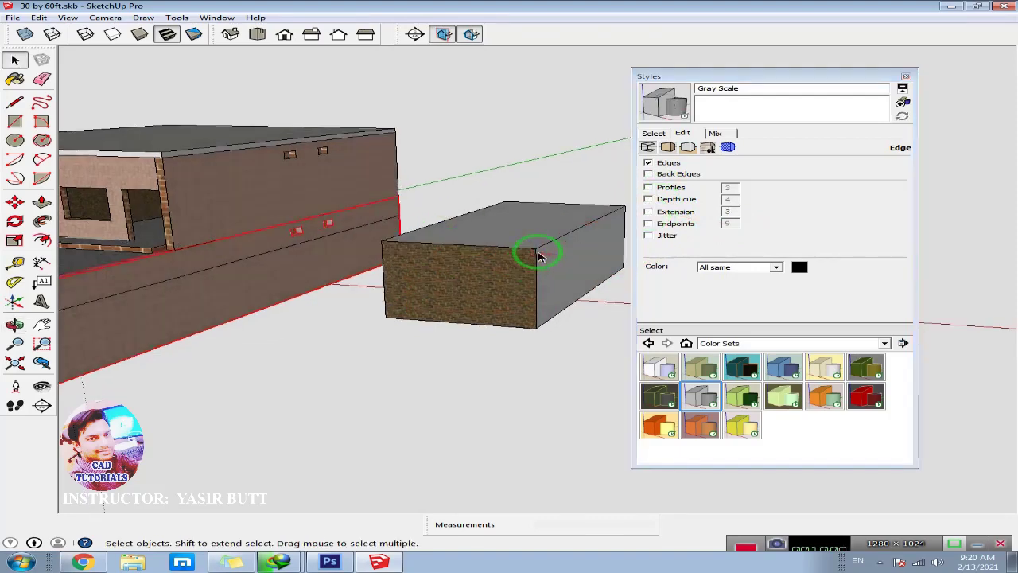
pyautogui.scroll(2, 525, 247)
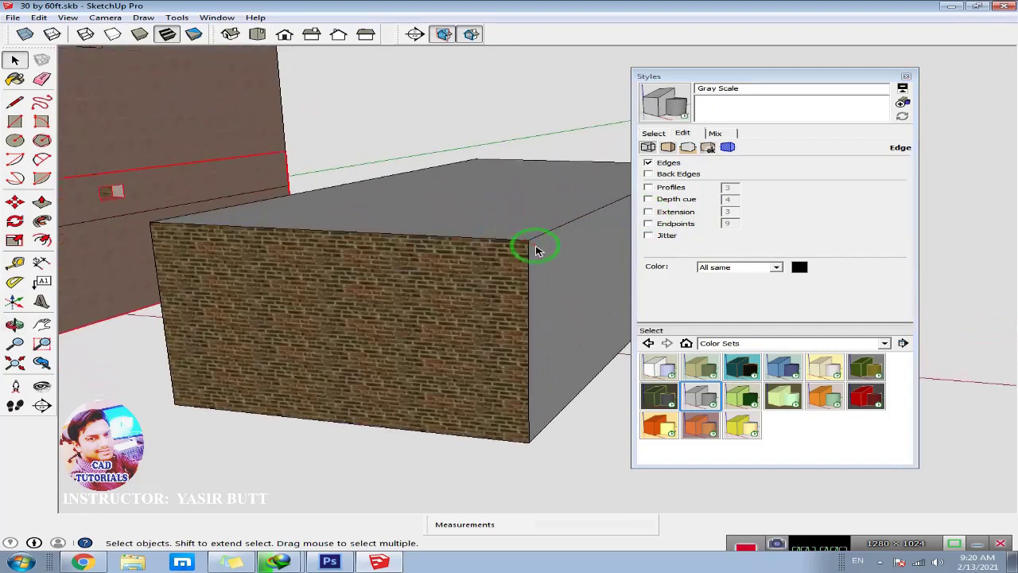
pyautogui.click(648, 212)
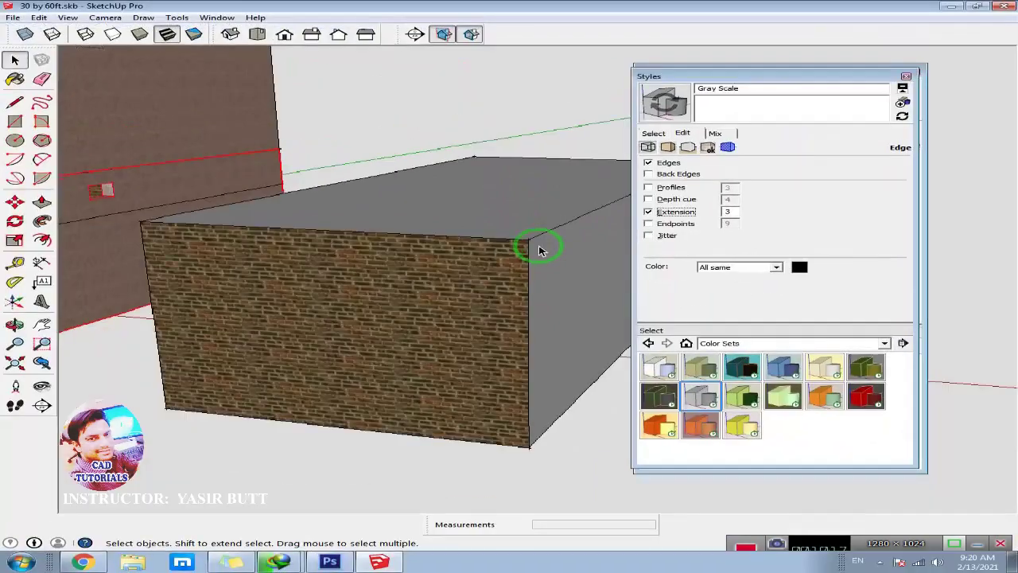
# - Examine the edge ends around the house's upper-floor window opening, switching Extension off and on again
pyautogui.scroll(-1, 539, 246)
pyautogui.moveTo(111, 241); pyautogui.dragTo(276, 253, button='middle')
pyautogui.scroll(-1, 276, 253)
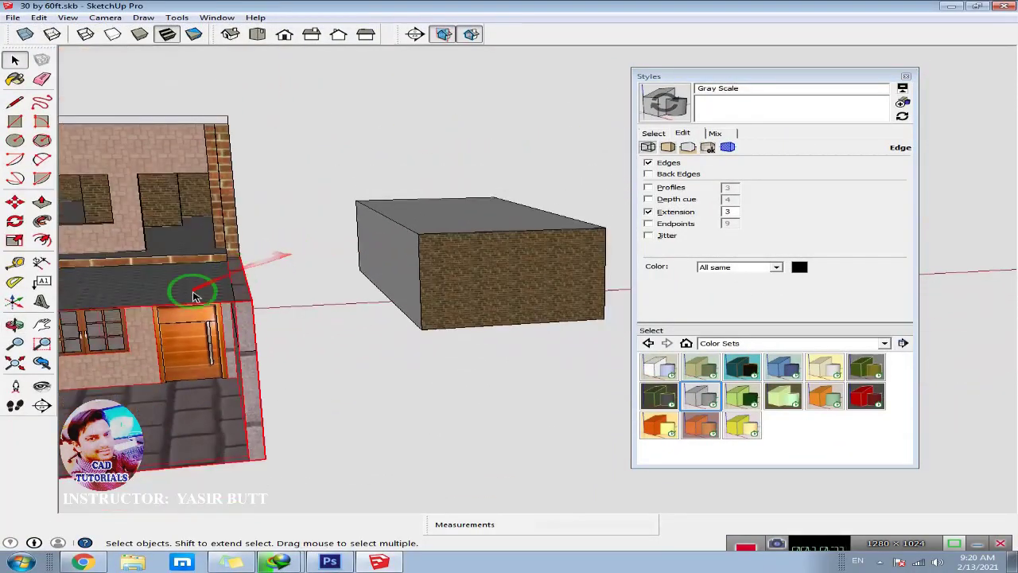
pyautogui.moveTo(133, 298); pyautogui.dragTo(199, 314, button='middle')
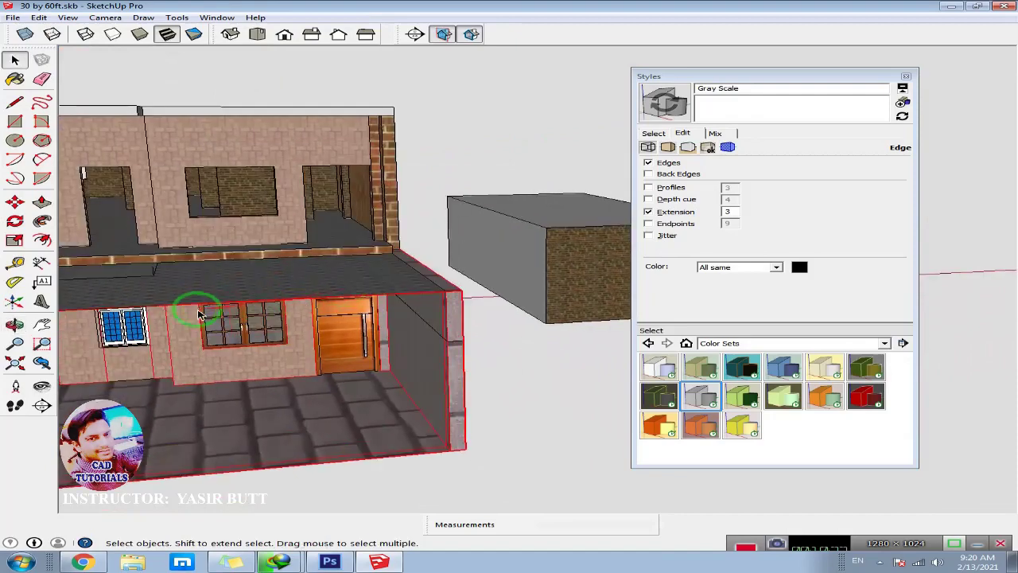
pyautogui.scroll(6, 177, 191)
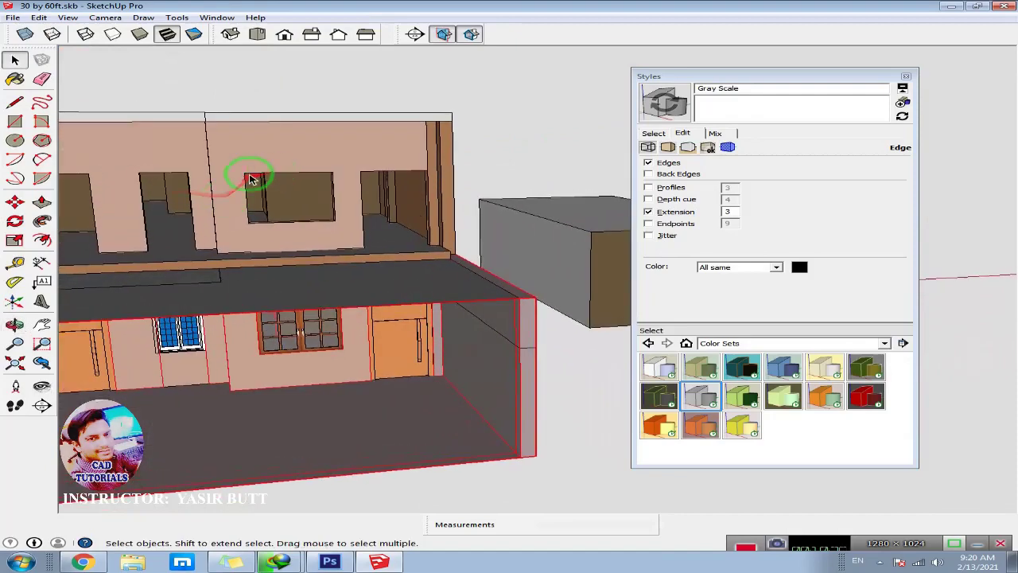
pyautogui.scroll(6, 250, 178)
pyautogui.scroll(-4, 402, 189)
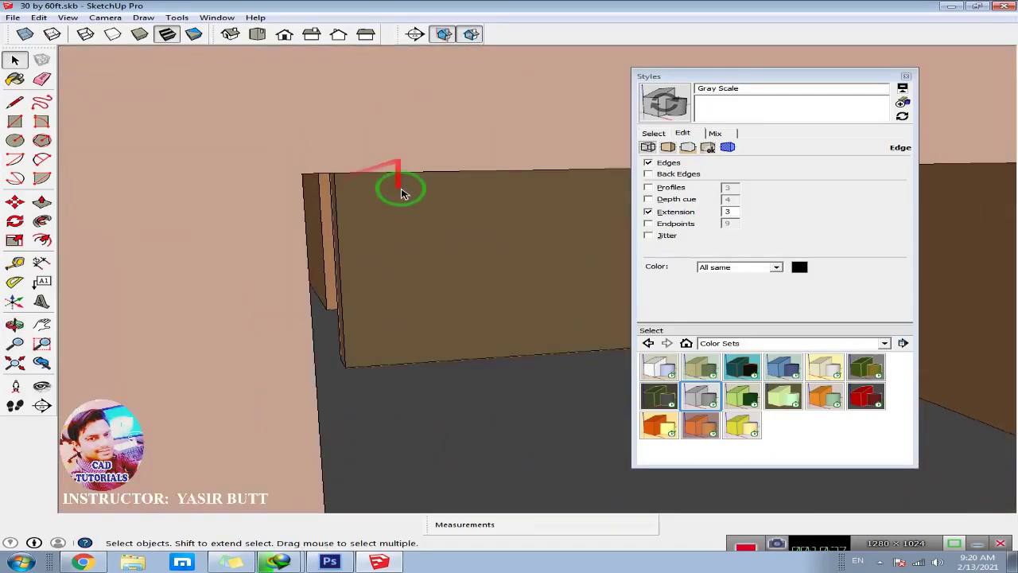
pyautogui.moveTo(436, 183); pyautogui.dragTo(301, 228, button='middle')
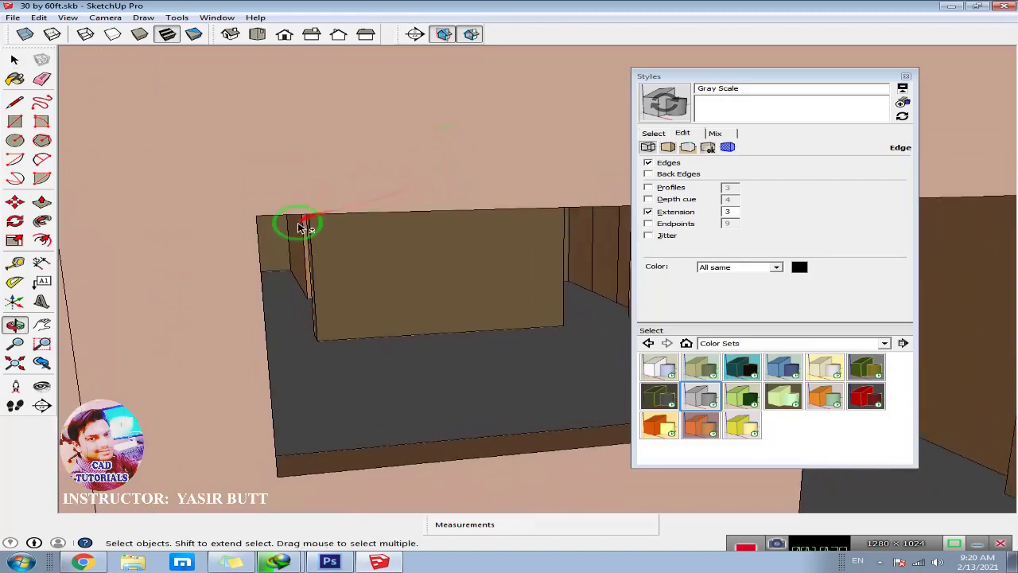
pyautogui.click(657, 212)
pyautogui.click(657, 213)
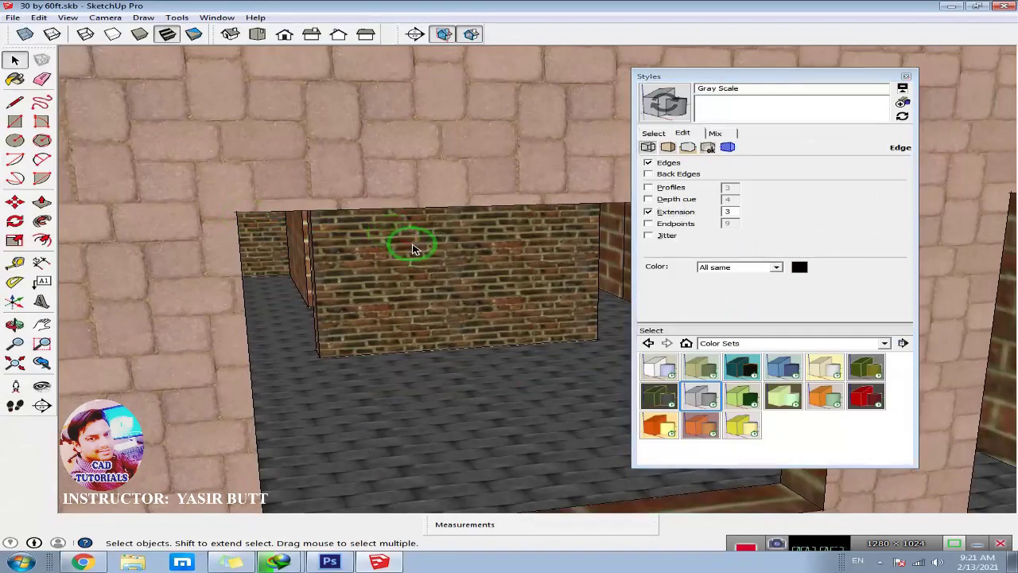
# - Bring the whole house front into view and disable the Extension option
pyautogui.scroll(-3, 366, 239)
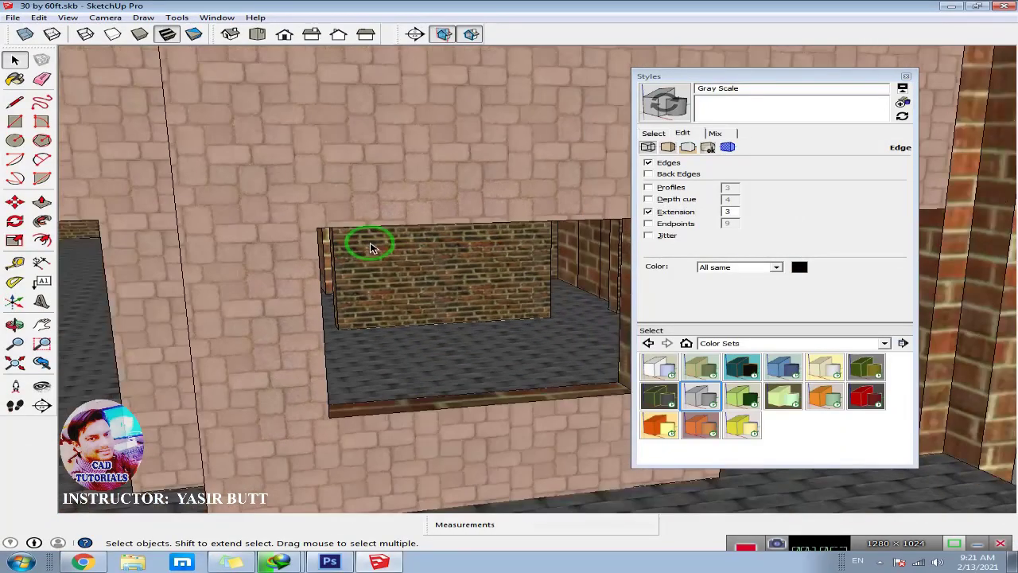
pyautogui.scroll(-5, 370, 247)
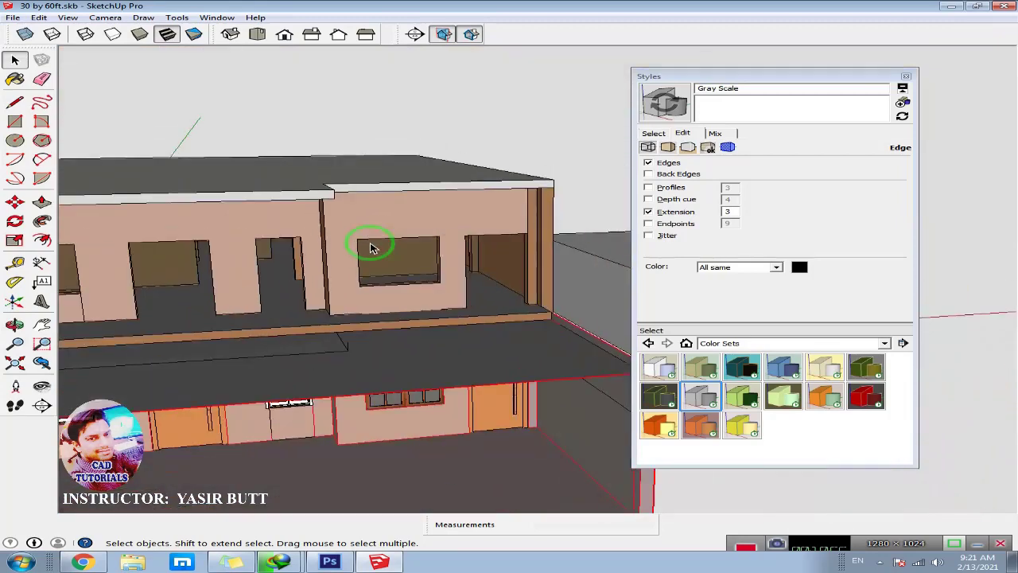
pyautogui.moveTo(411, 255); pyautogui.dragTo(567, 245, button='middle')
pyautogui.click(648, 211)
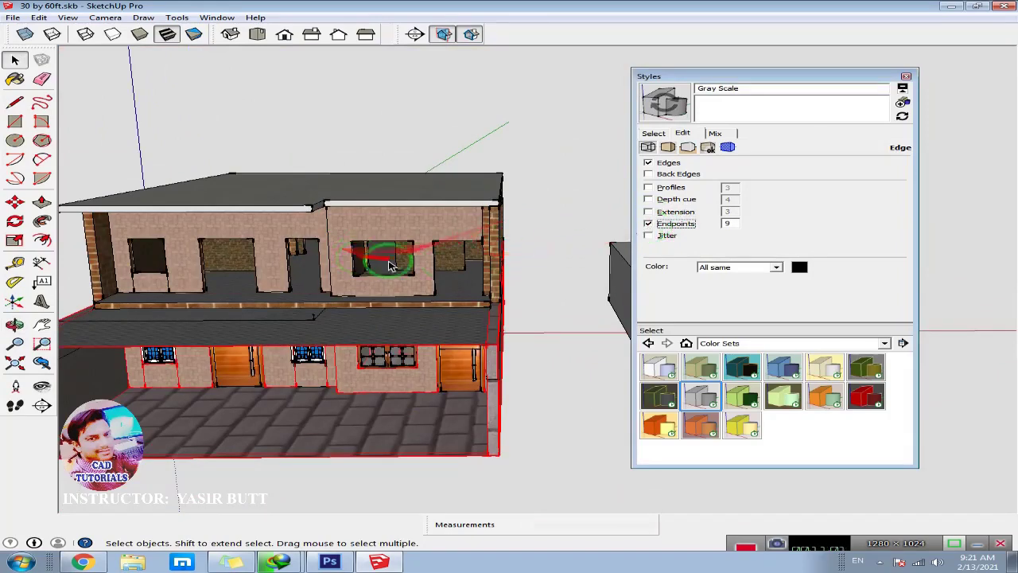
# - Compare the house's outlines with Endpoints, Jitter and Edges switched in turn, finishing with only Edges enabled
pyautogui.click(649, 224)
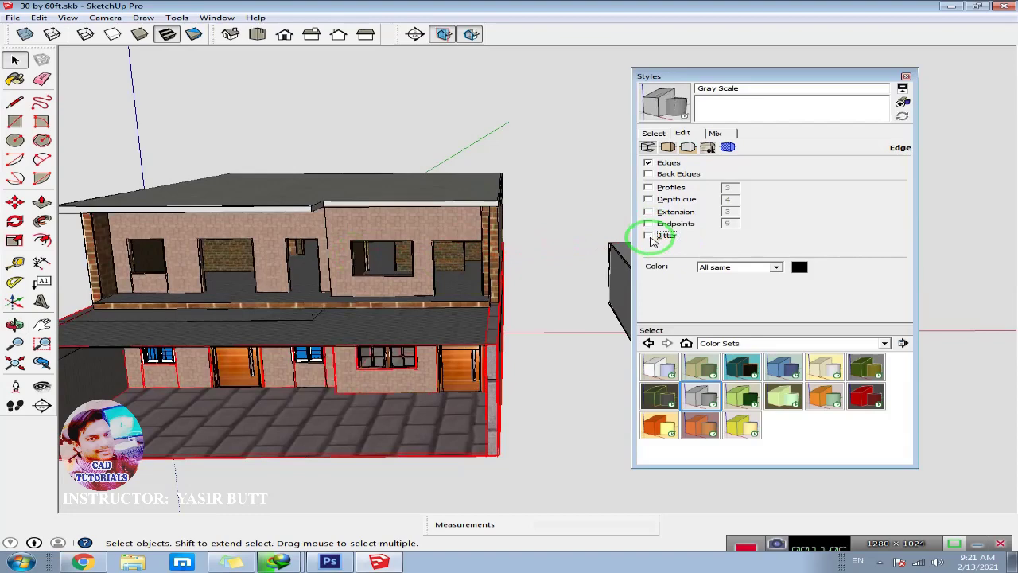
pyautogui.click(649, 236)
pyautogui.click(650, 238)
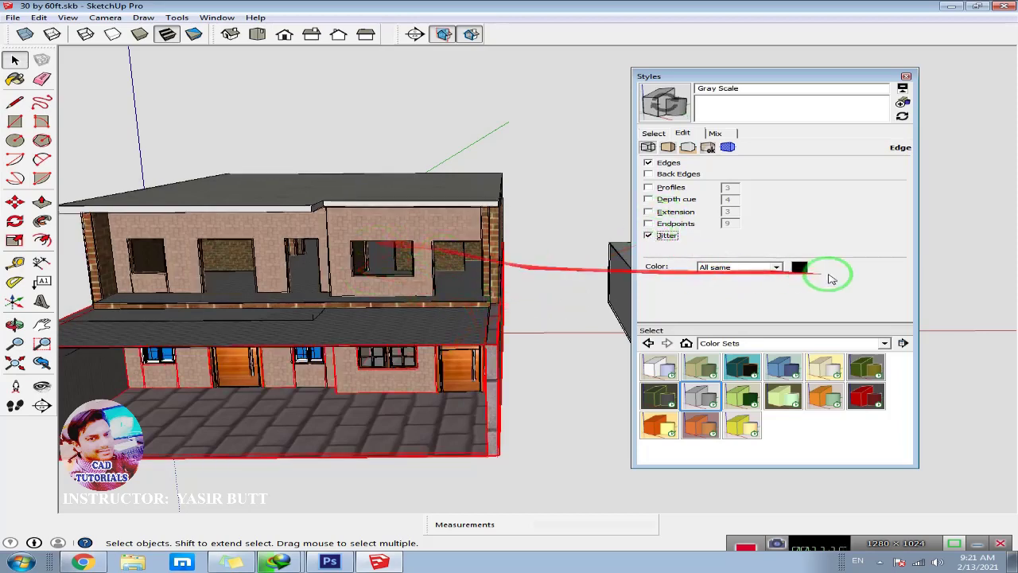
pyautogui.click(648, 235)
pyautogui.click(665, 165)
pyautogui.click(665, 164)
# - Set the color of all edges to bright green using the color wheel and its brightness slider
pyautogui.moveTo(552, 221); pyautogui.dragTo(738, 261, button='middle')
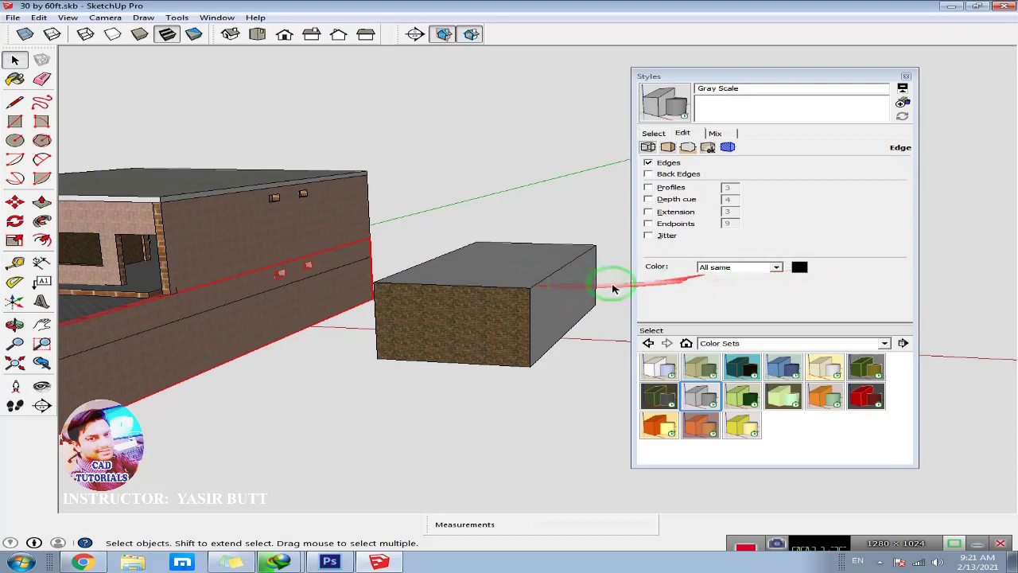
pyautogui.click(799, 267)
pyautogui.click(764, 182)
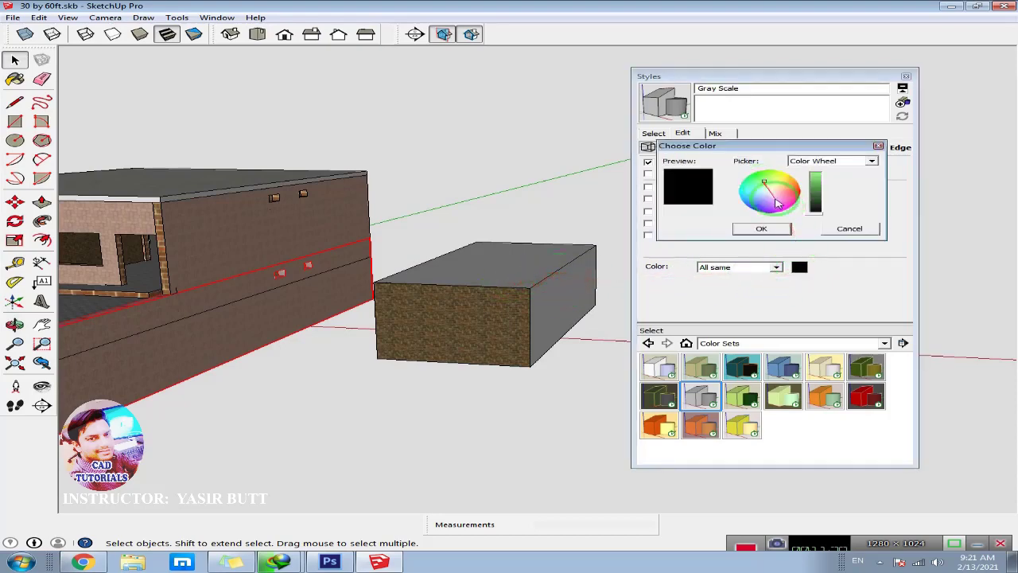
pyautogui.click(765, 186)
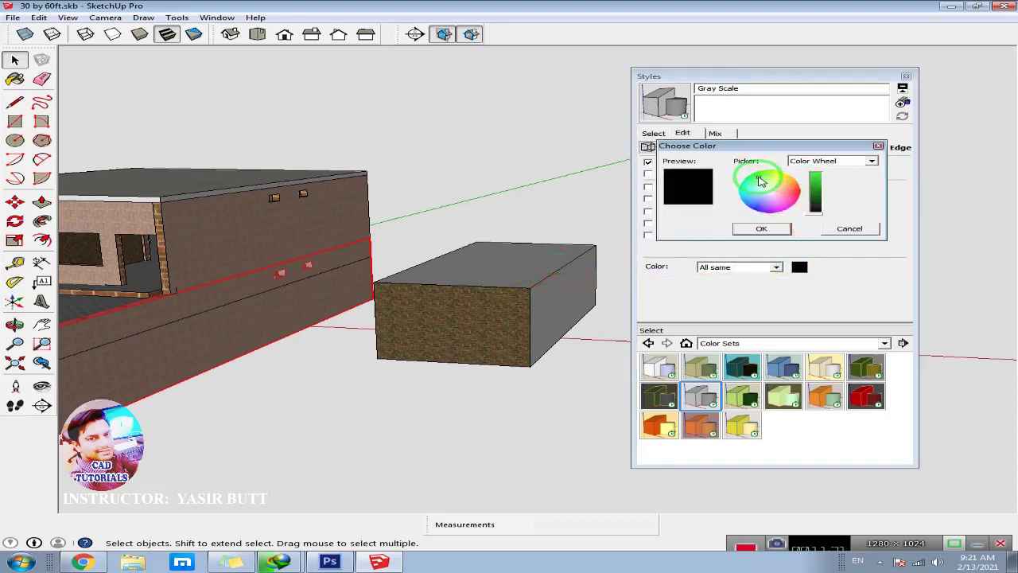
pyautogui.click(816, 182)
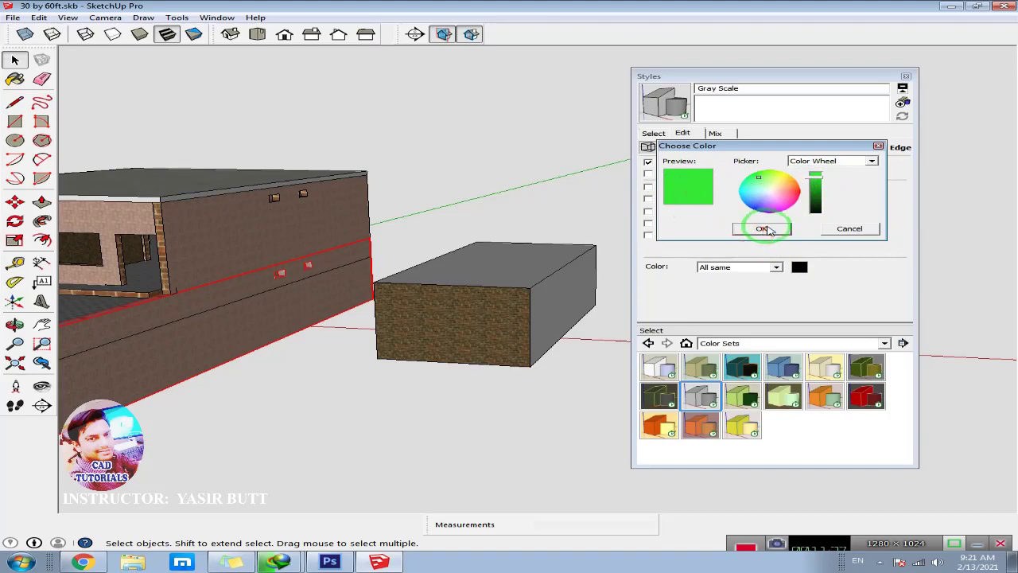
pyautogui.click(739, 229)
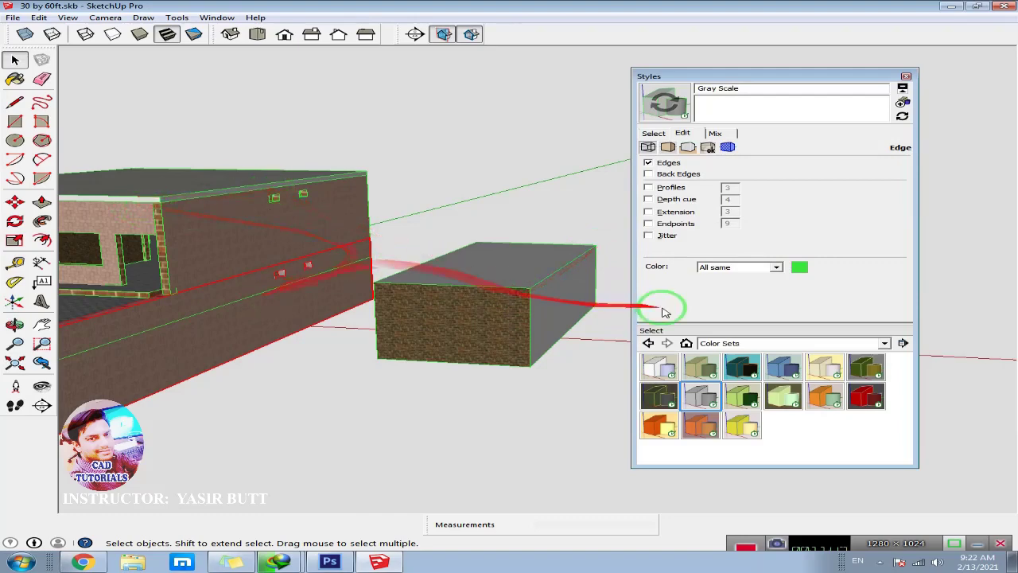
# - Set the edge color back to black by lowering the brightness to its minimum
pyautogui.click(800, 268)
pyautogui.click(815, 210)
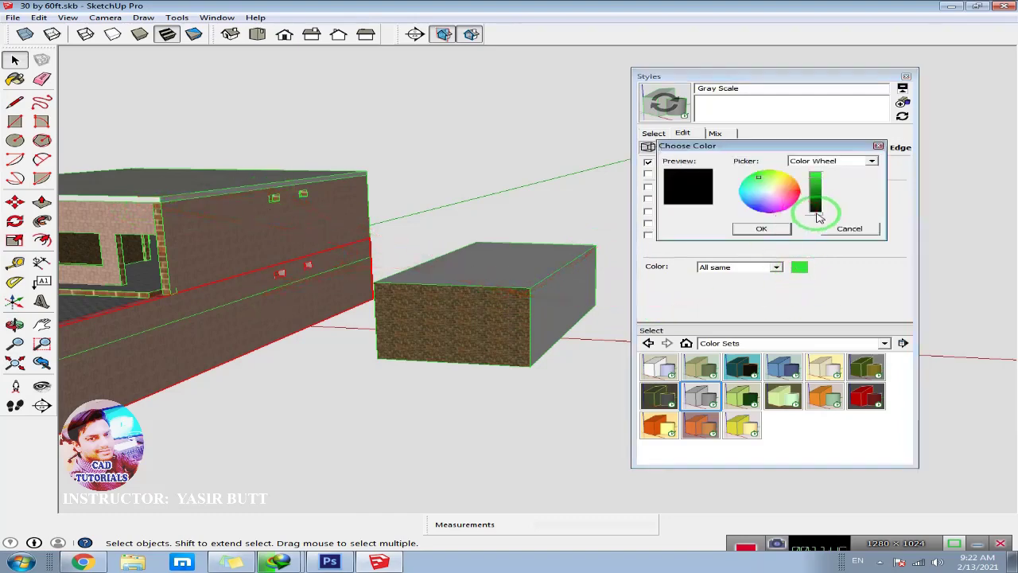
pyautogui.click(762, 229)
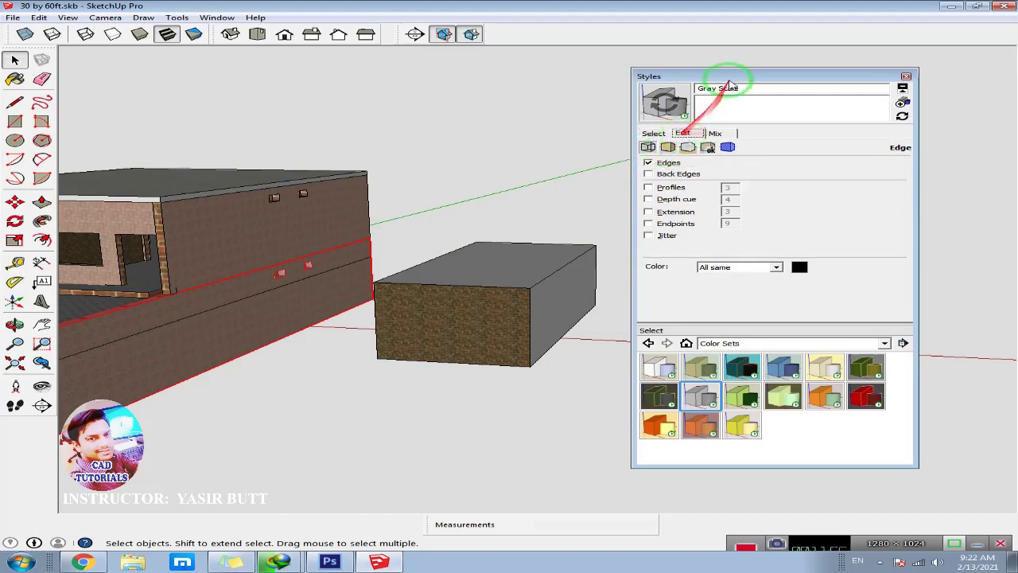
# - Reposition the Styles window and open the face settings of the Gray Scale style, keeping the house and box in view
pyautogui.moveTo(652, 76); pyautogui.dragTo(635, 78)
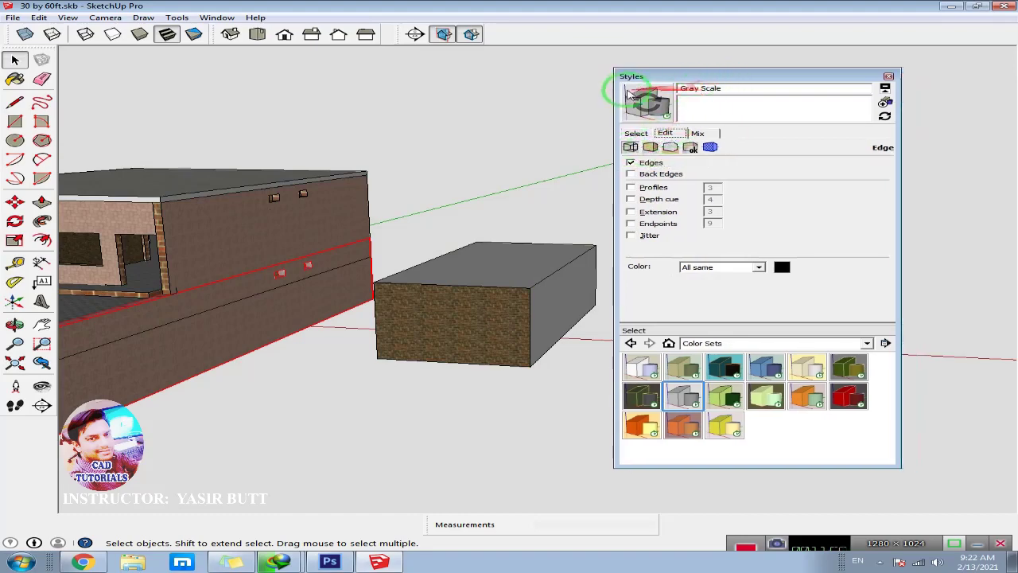
pyautogui.click(651, 148)
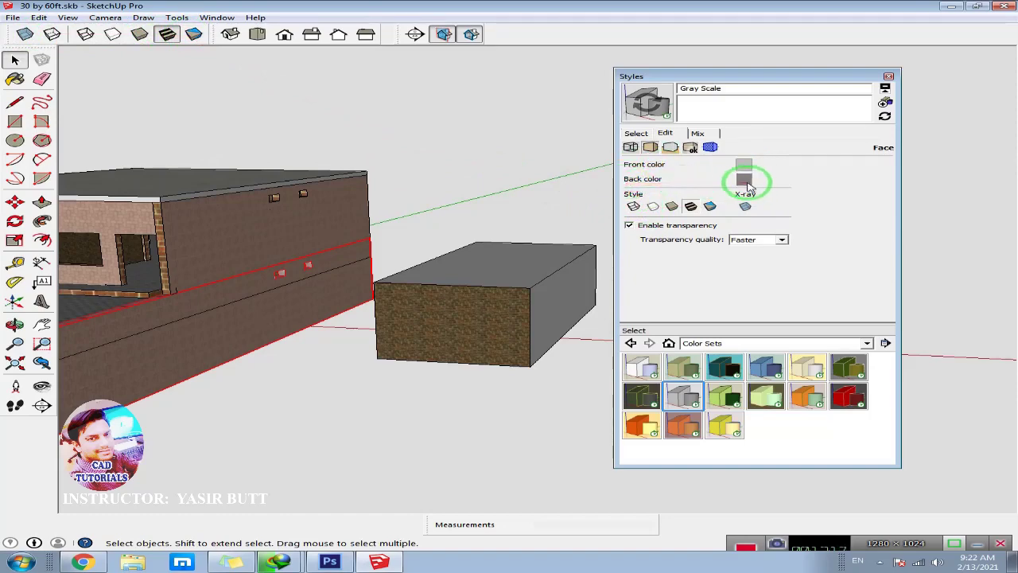
pyautogui.moveTo(546, 200); pyautogui.dragTo(541, 200, button='middle')
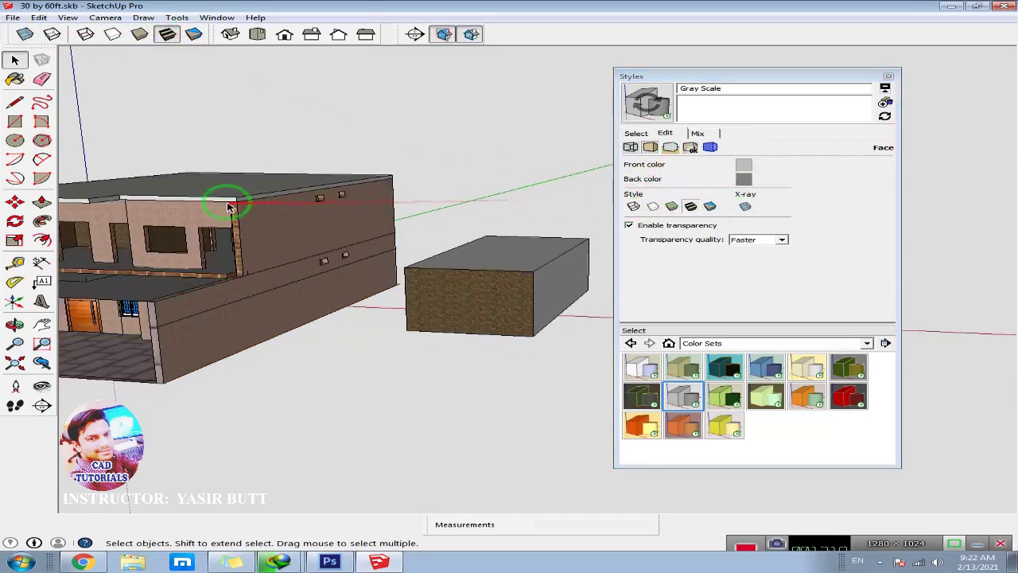
# - Set the style's front face color to green with the color wheel, keeping faces shaded with textures
pyautogui.scroll(2, 225, 204)
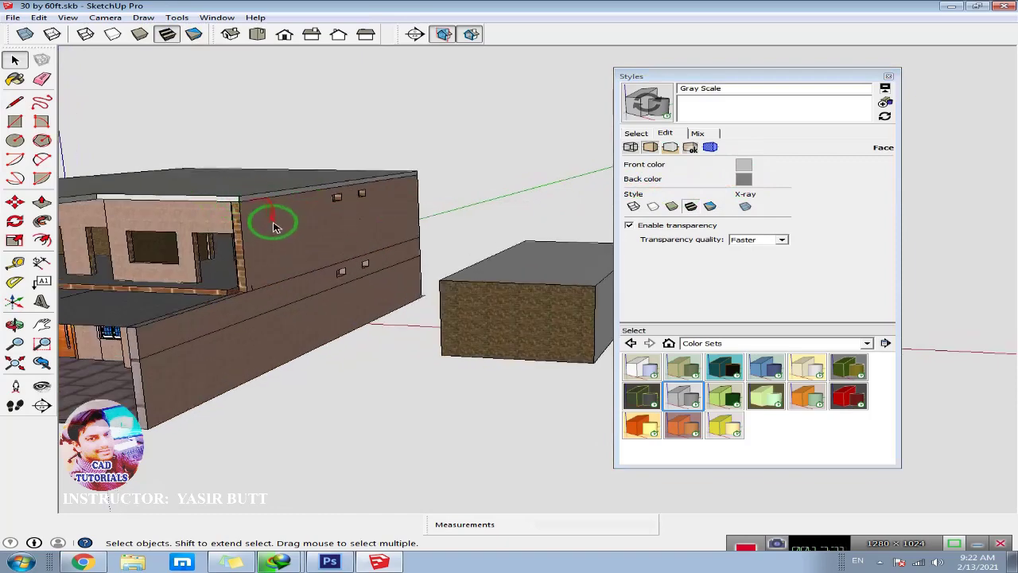
pyautogui.scroll(1, 235, 217)
pyautogui.moveTo(198, 209); pyautogui.dragTo(323, 204, button='middle')
pyautogui.click(690, 206)
pyautogui.click(744, 164)
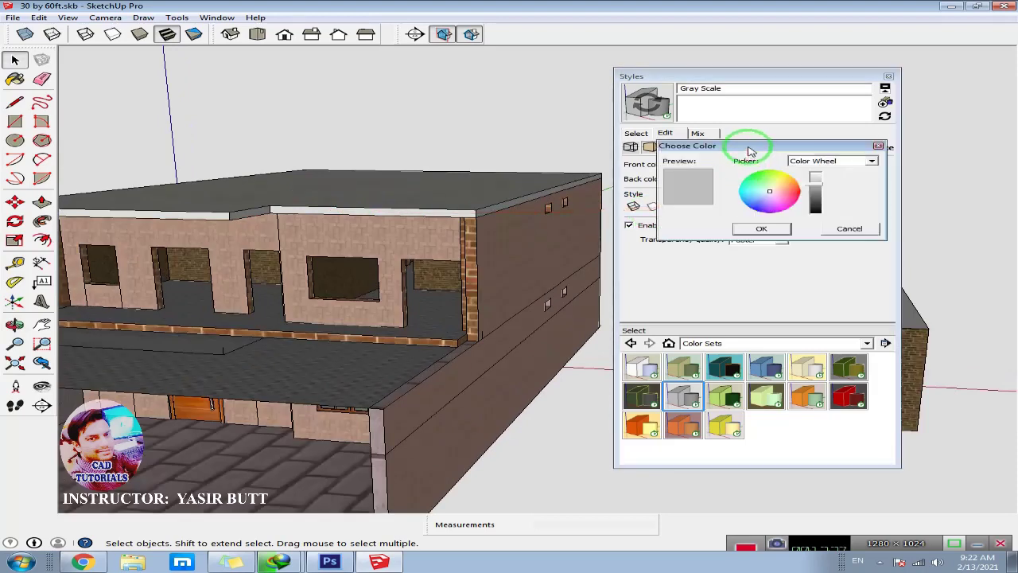
pyautogui.click(760, 182)
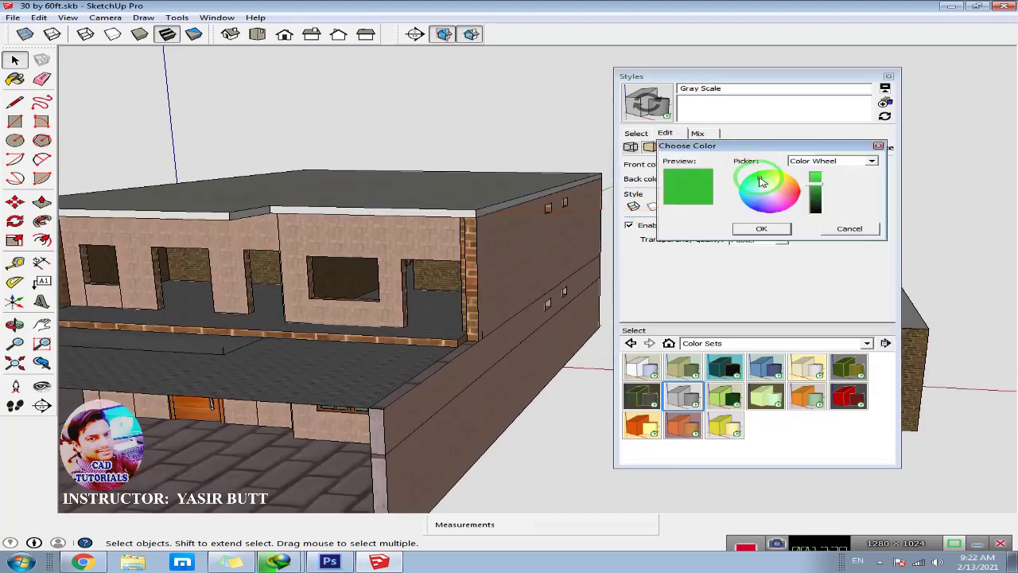
pyautogui.click(762, 229)
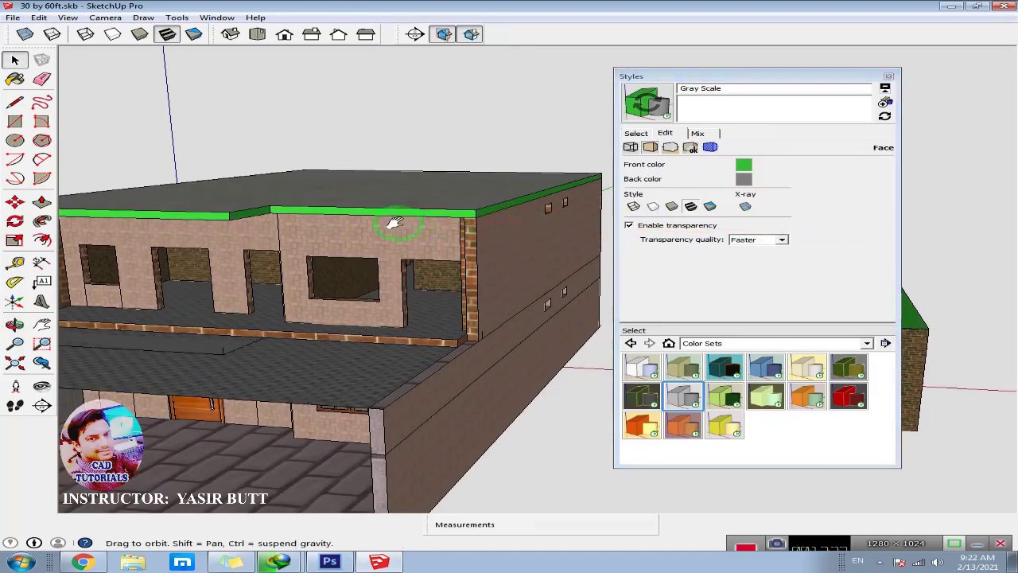
# - Change the style's front face color from the color wheel to a light bluish gray
pyautogui.moveTo(391, 223); pyautogui.dragTo(416, 220, button='middle')
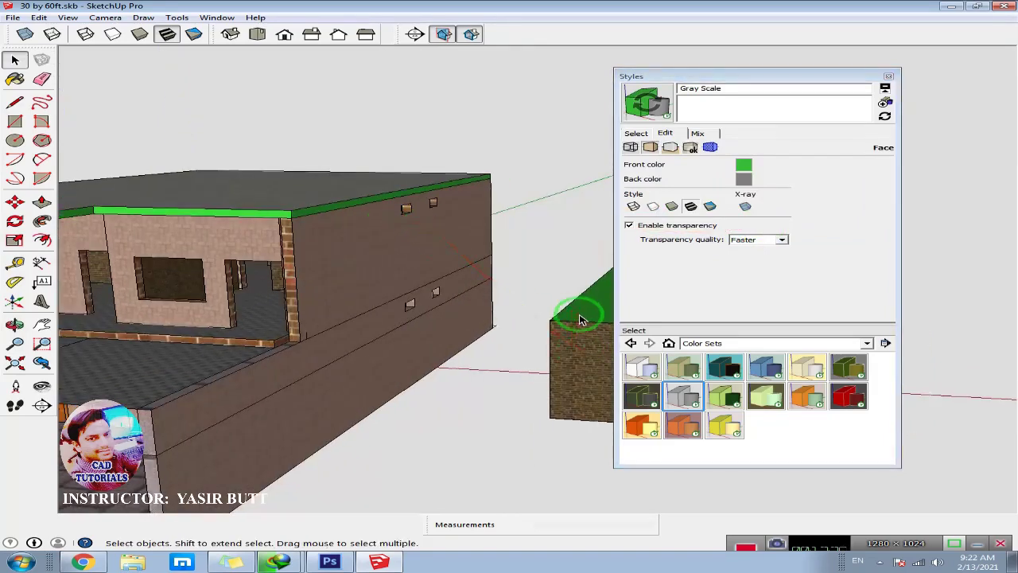
pyautogui.click(744, 165)
pyautogui.click(768, 196)
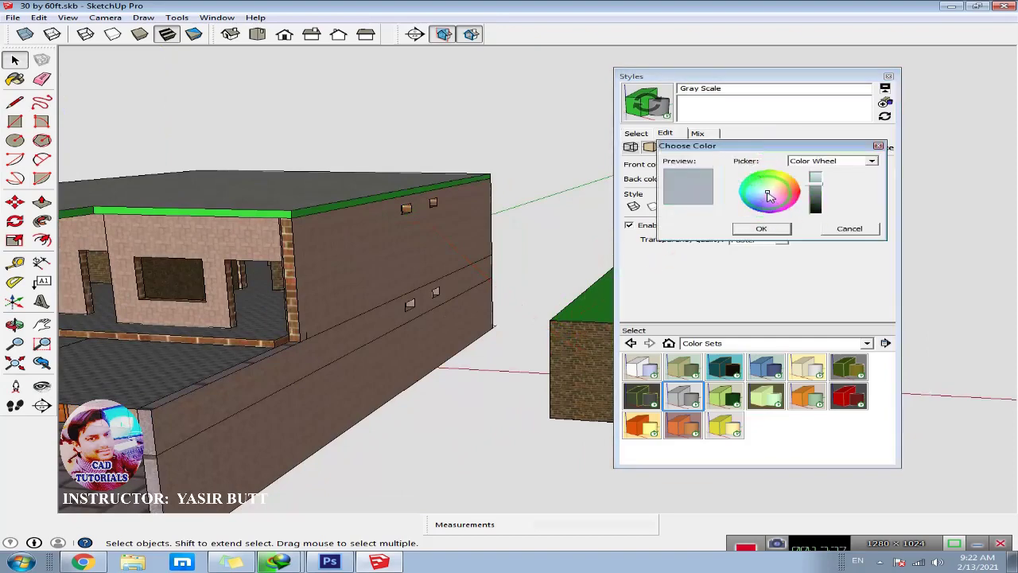
pyautogui.click(763, 229)
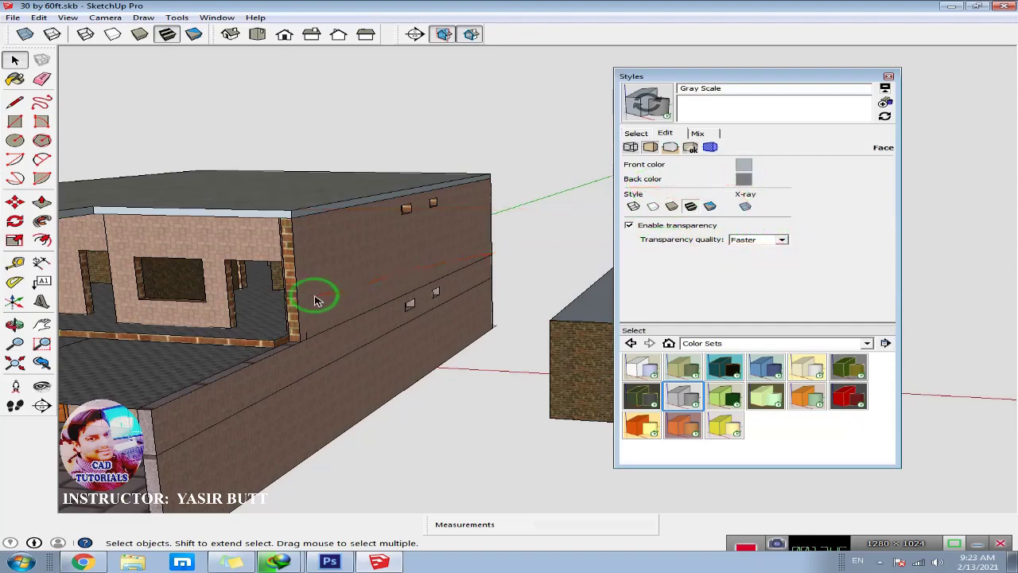
# - Compare the model in wireframe, hidden line and X-ray, finishing with X-ray over shaded-with-textures faces
pyautogui.click(633, 207)
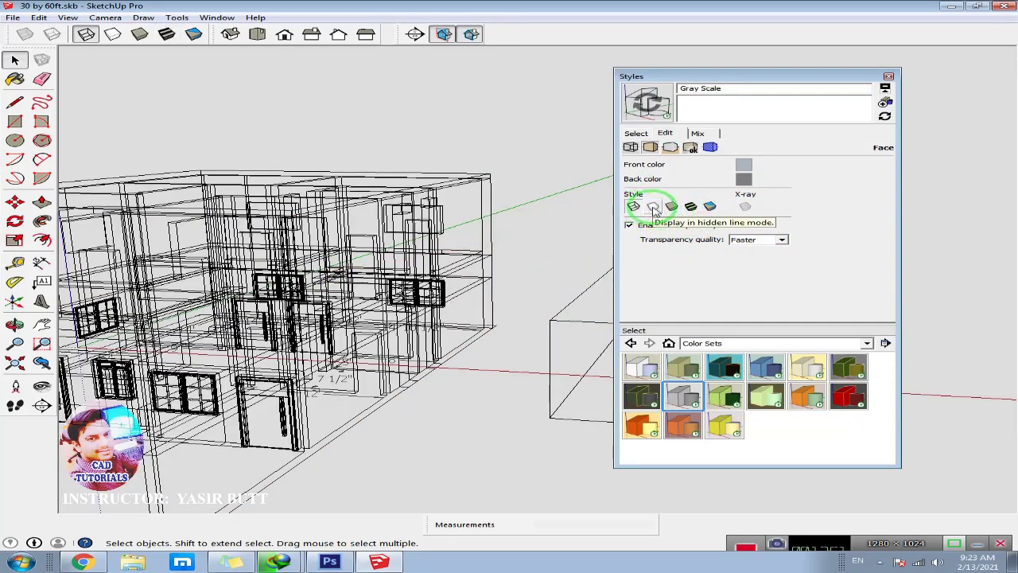
pyautogui.click(653, 207)
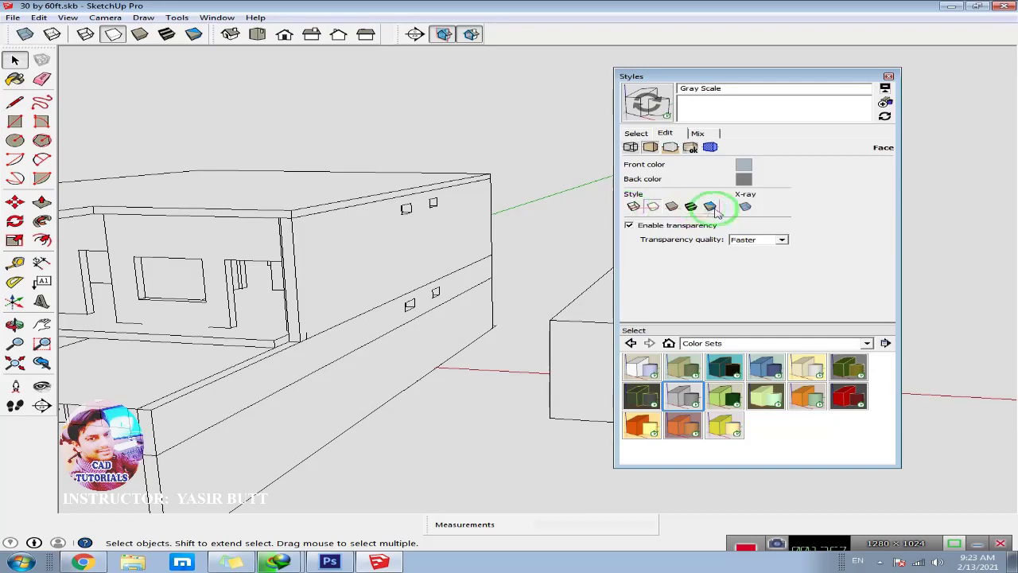
pyautogui.click(746, 207)
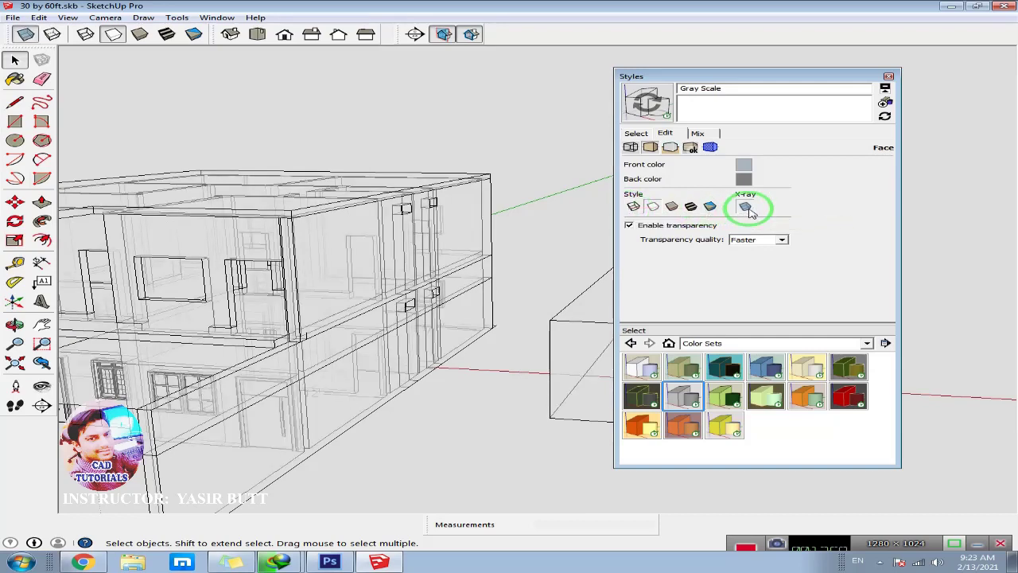
pyautogui.click(695, 209)
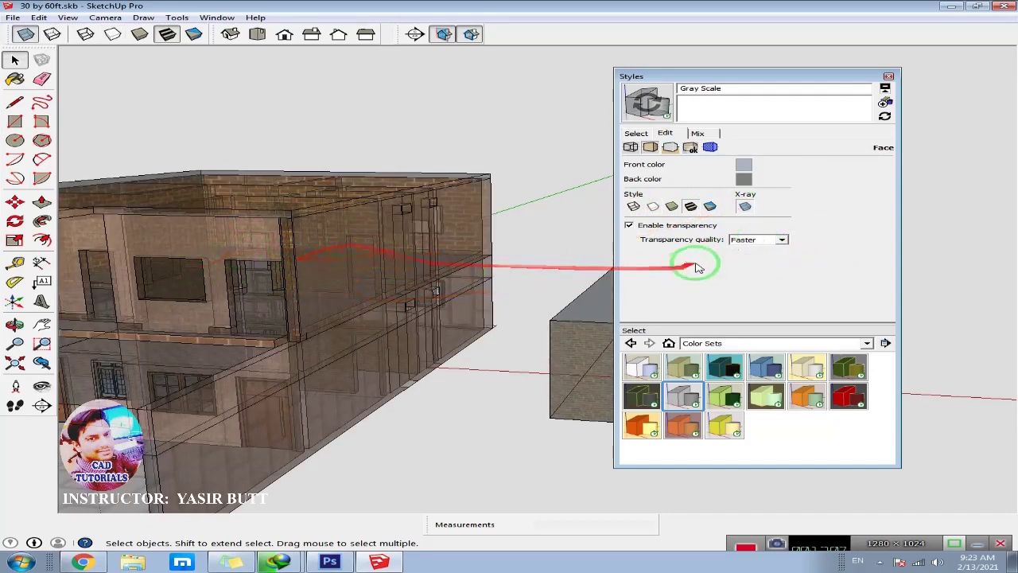
# - Compare the Medium, Nicer and Faster transparency qualities on the X-ray house, finishing on Faster with X-ray switched off
pyautogui.click(782, 239)
pyautogui.click(746, 258)
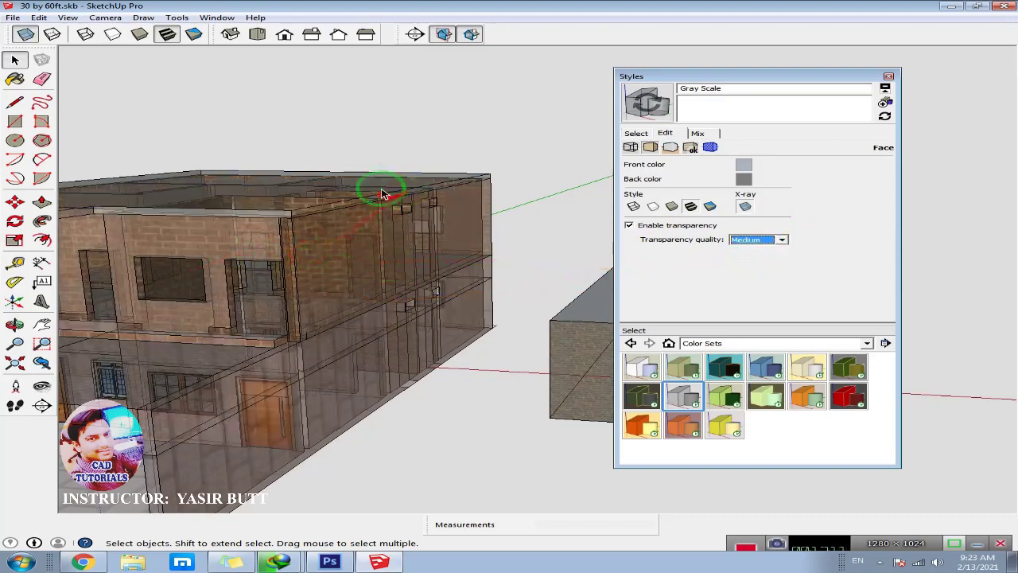
pyautogui.click(782, 240)
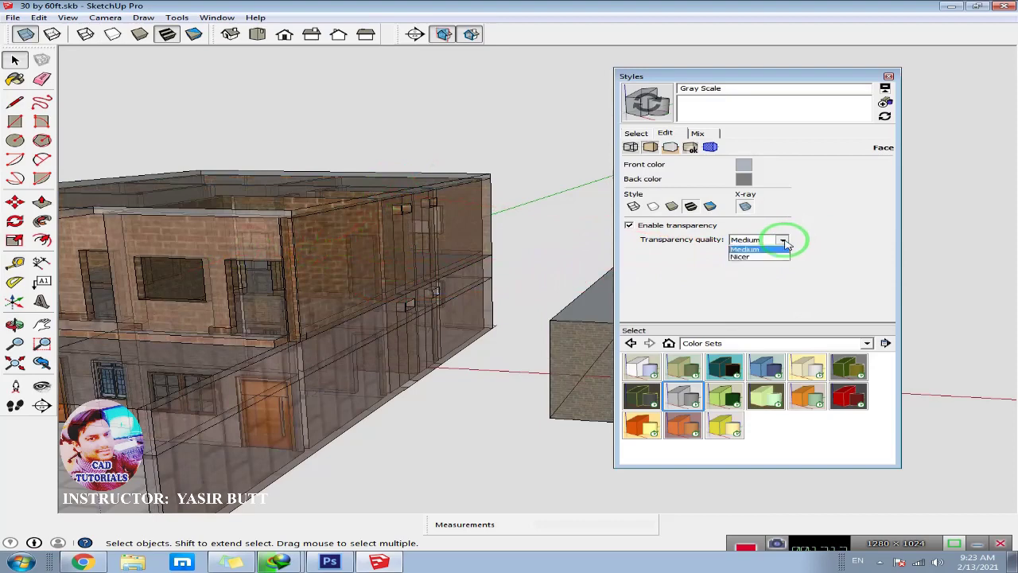
pyautogui.click(757, 266)
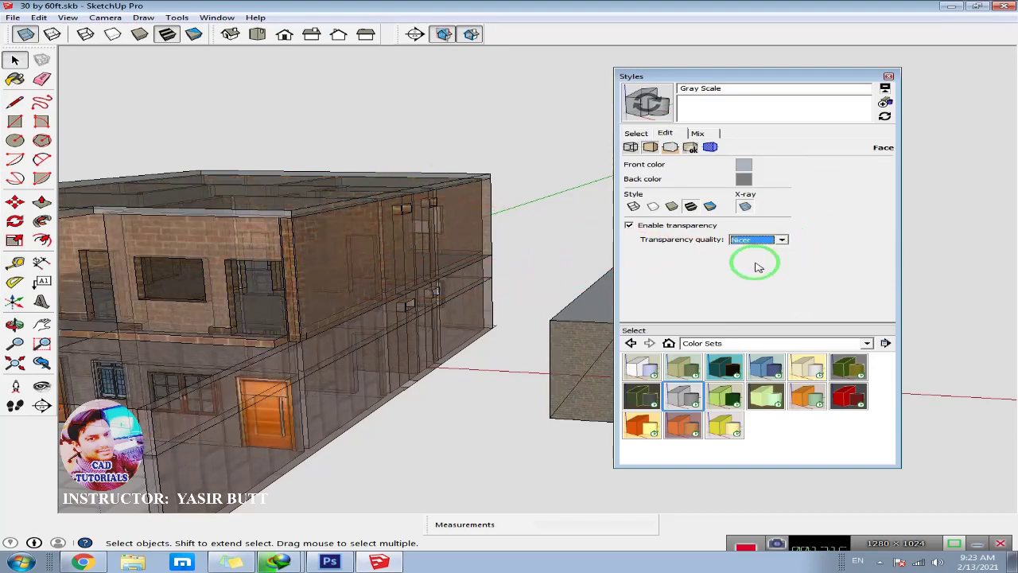
pyautogui.click(782, 240)
pyautogui.click(755, 247)
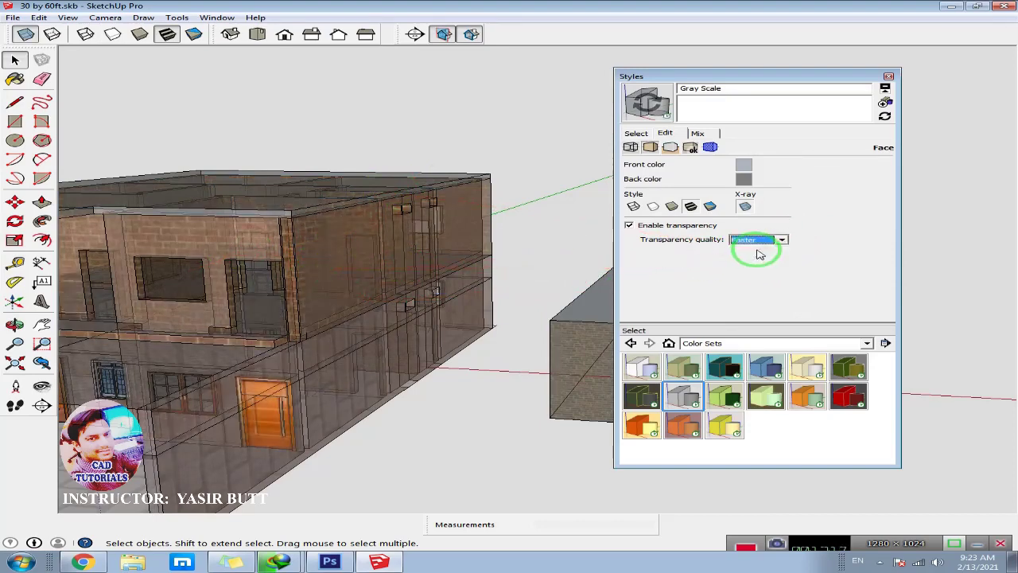
pyautogui.click(746, 206)
pyautogui.click(747, 207)
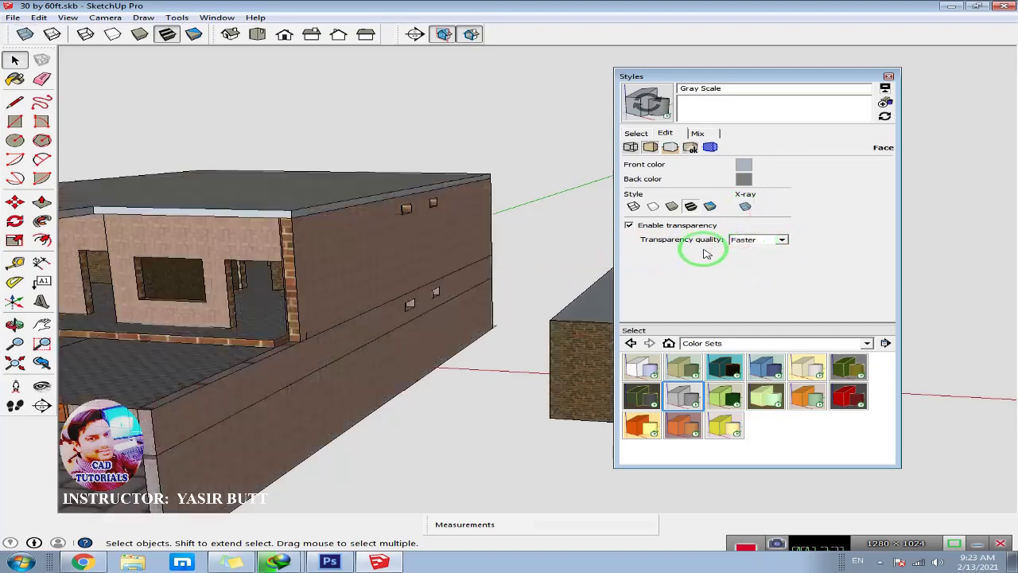
# - Turn on the sky in the style's background settings, with the house and box seen small from near ground level
pyautogui.click(670, 148)
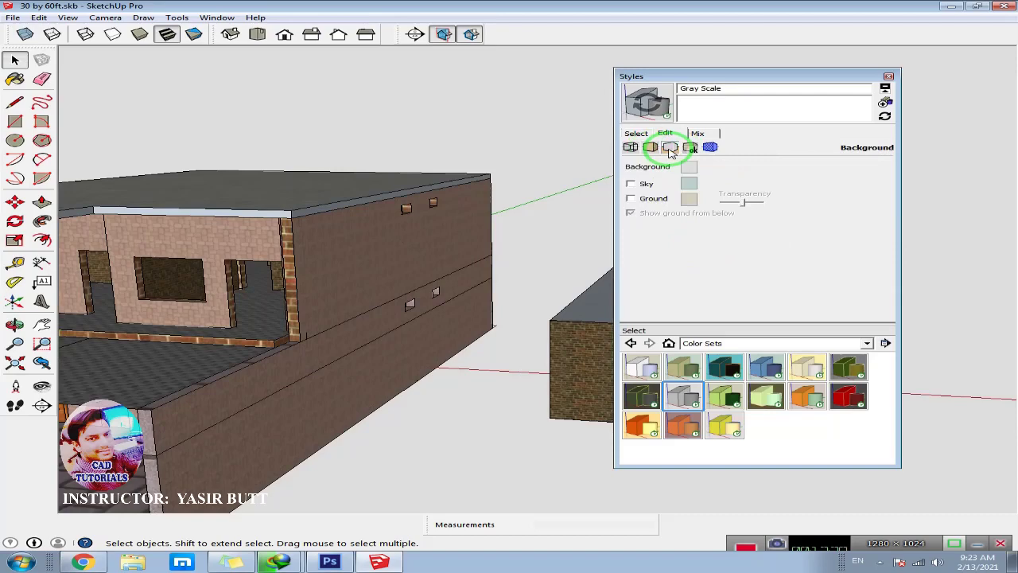
pyautogui.moveTo(405, 198); pyautogui.dragTo(434, 189, button='middle')
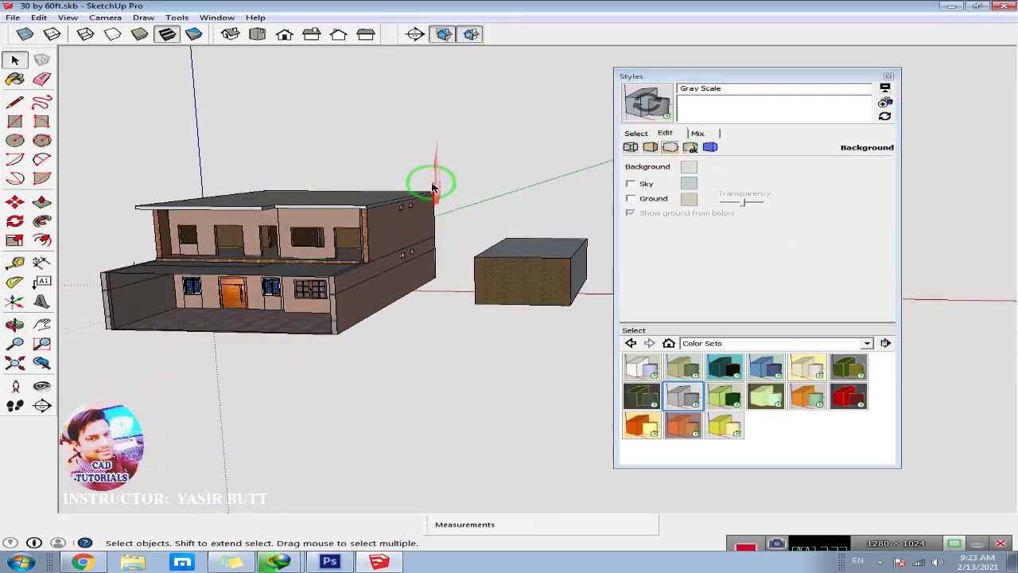
pyautogui.scroll(-2, 434, 188)
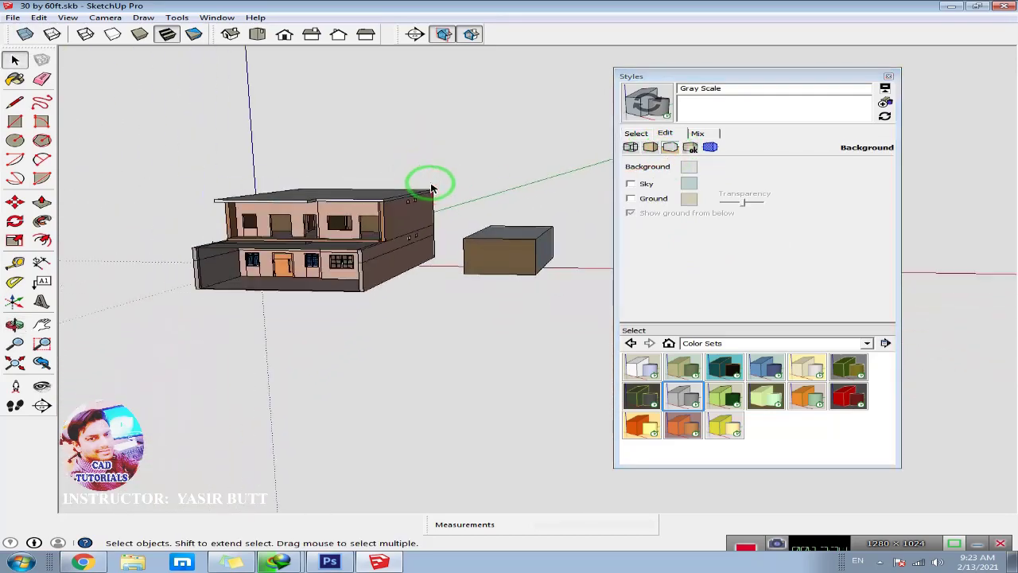
pyautogui.click(22, 372)
pyautogui.scroll(-5, 387, 280)
pyautogui.moveTo(462, 224); pyautogui.dragTo(342, 335, button='middle')
pyautogui.keyDown('shift'); pyautogui.moveTo(419, 205); pyautogui.dragTo(348, 291, button='middle'); pyautogui.keyUp('shift')
pyautogui.scroll(-4, 368, 274)
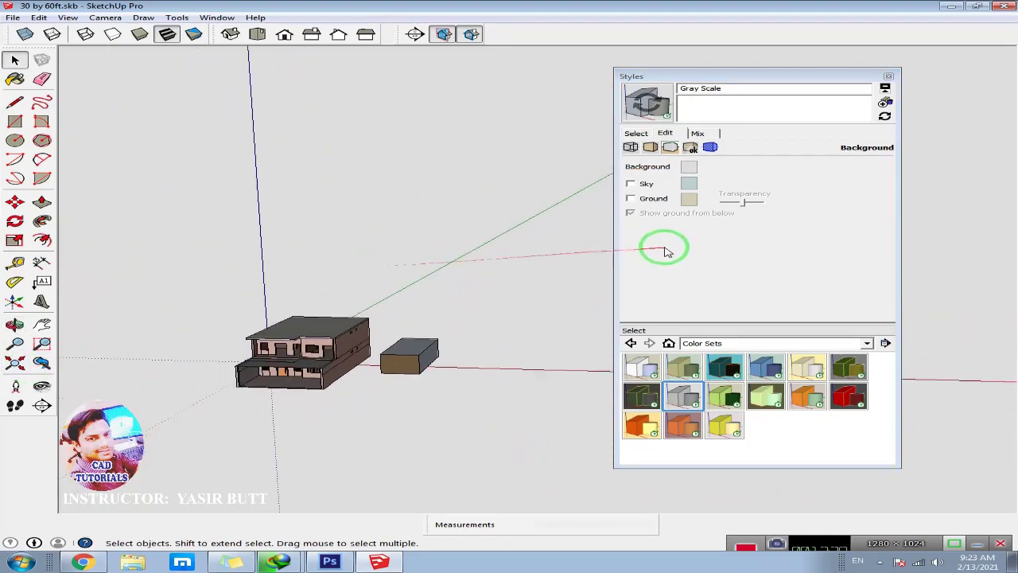
pyautogui.moveTo(454, 218); pyautogui.dragTo(504, 146, button='middle')
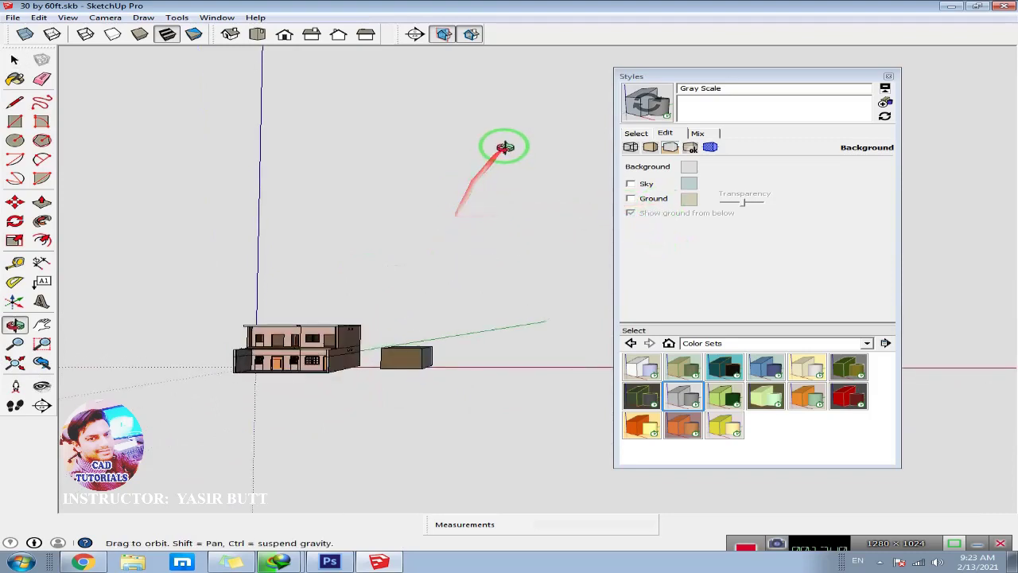
pyautogui.click(632, 185)
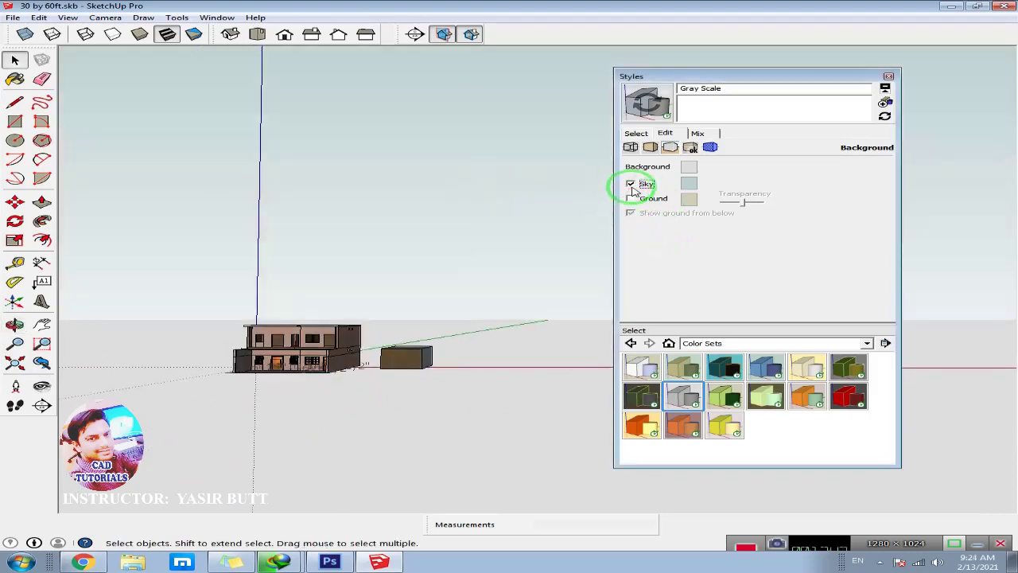
# - Turn on the ground in the background settings and color it orange
pyautogui.moveTo(391, 259); pyautogui.dragTo(424, 225, button='middle')
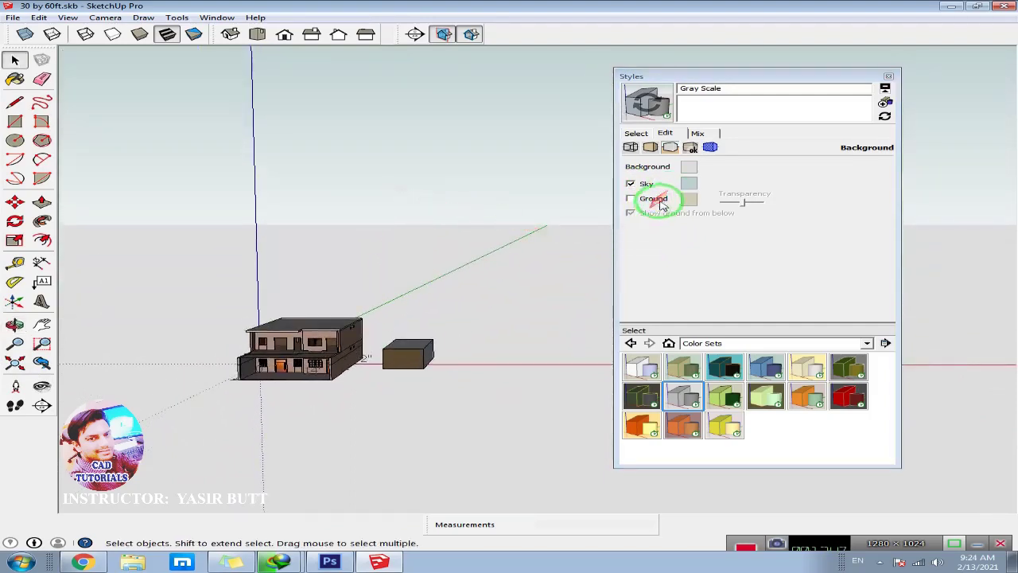
pyautogui.click(630, 199)
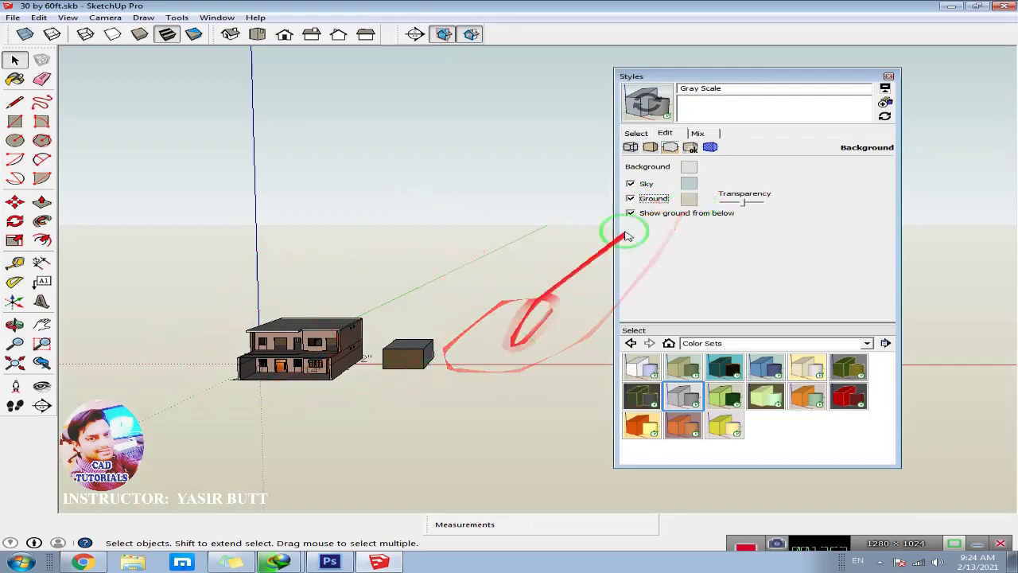
pyautogui.click(690, 199)
pyautogui.click(798, 186)
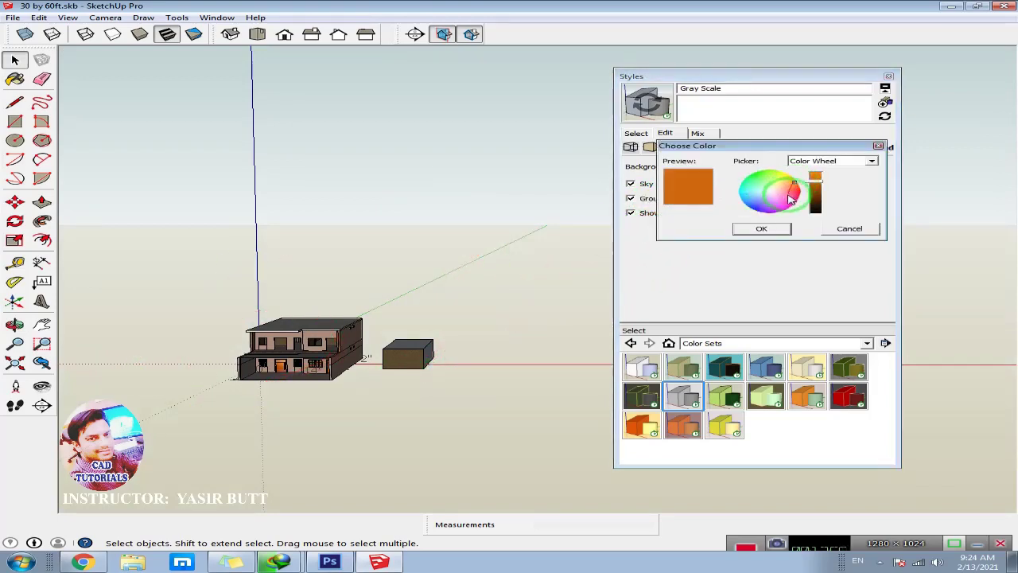
pyautogui.click(761, 228)
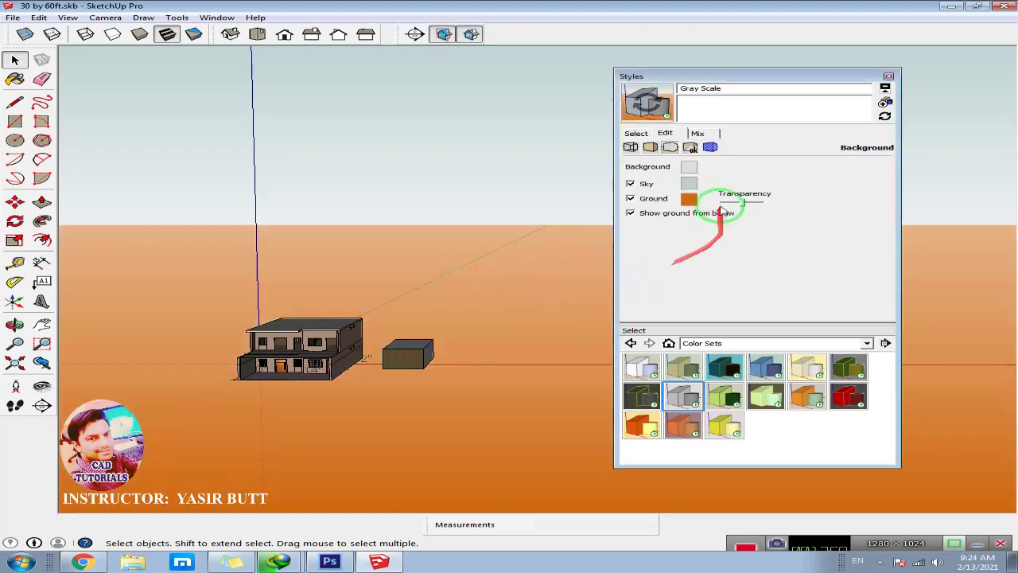
# - Change the ground color to light mint green and try out the ground transparency, leaving it about midway
pyautogui.click(689, 199)
pyautogui.moveTo(817, 185); pyautogui.dragTo(837, 191)
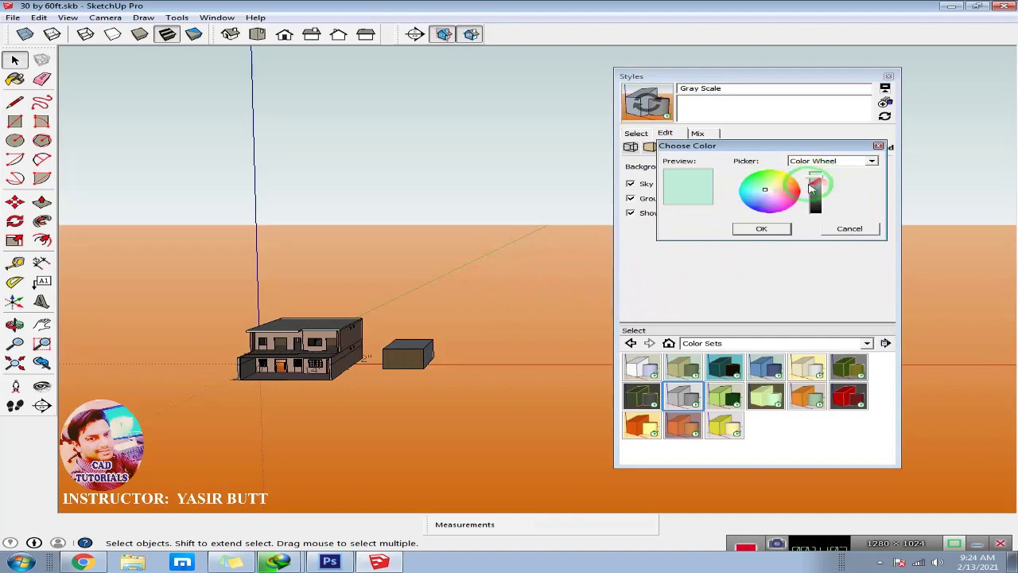
pyautogui.click(761, 228)
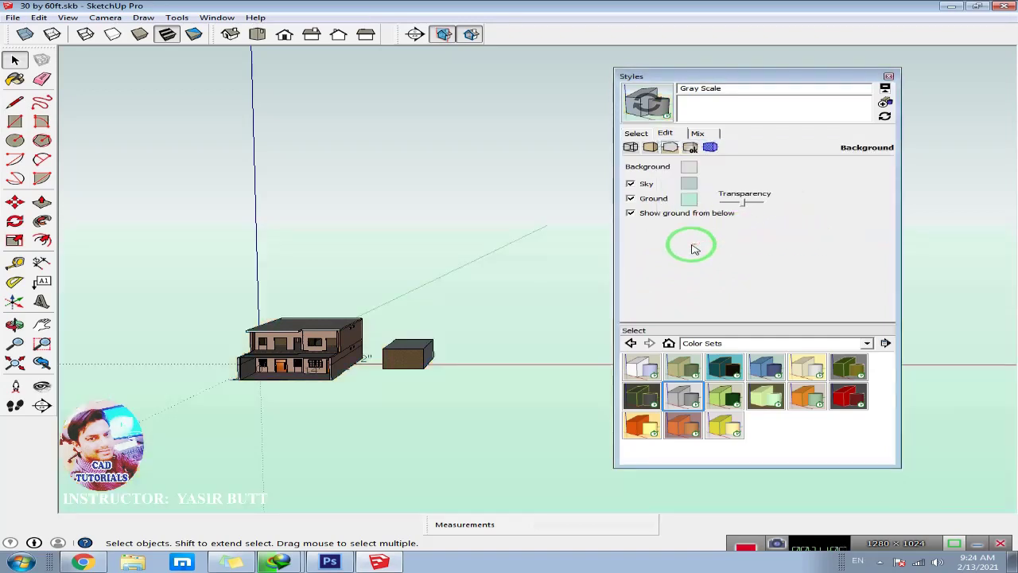
pyautogui.moveTo(723, 201); pyautogui.dragTo(745, 204)
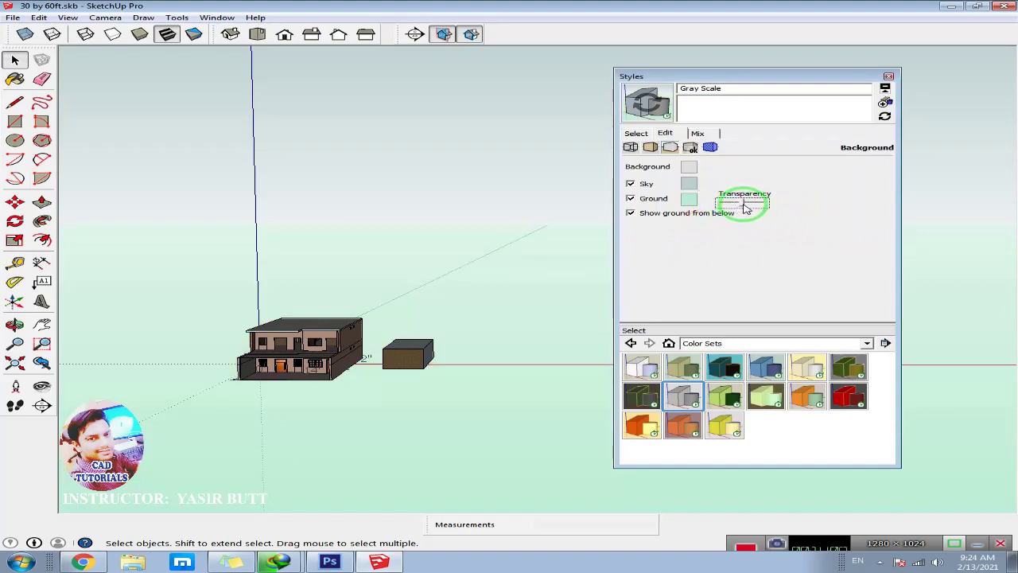
# - Set the sky color to medium blue using the color wheel
pyautogui.click(689, 183)
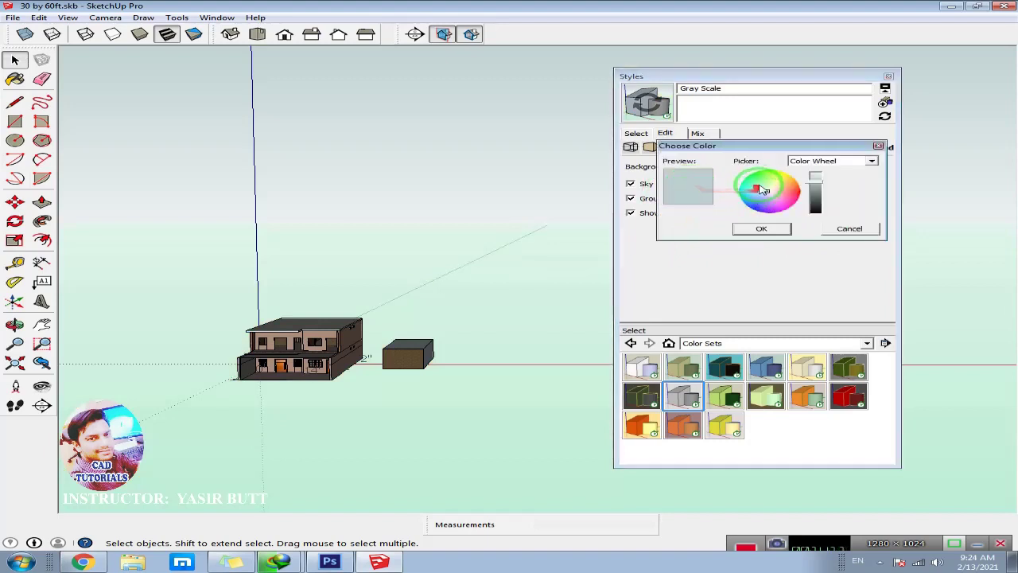
pyautogui.moveTo(752, 197); pyautogui.dragTo(758, 203)
pyautogui.click(762, 228)
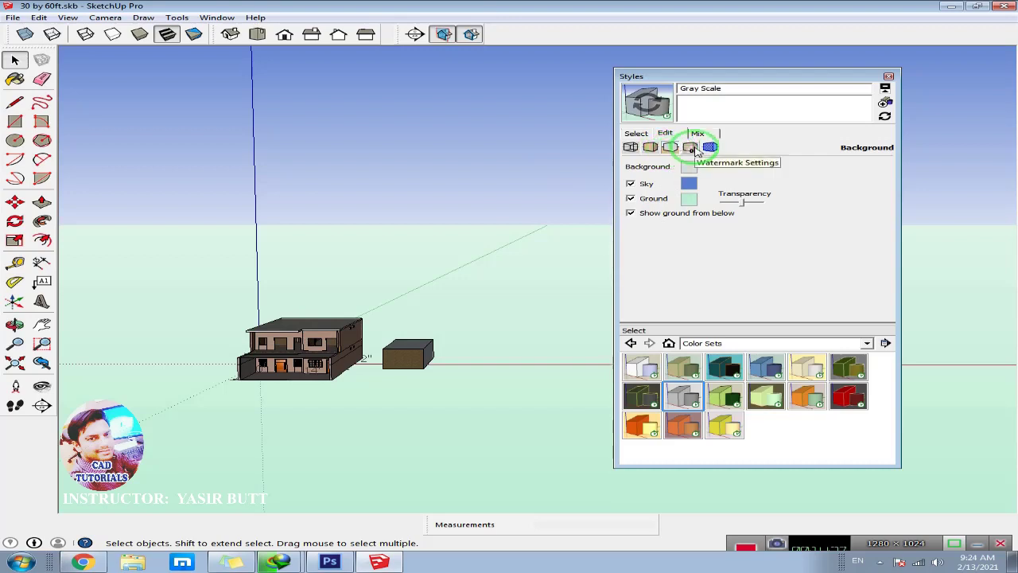
# - Try the ste stone image from the Textures folder as a new watermark in the style's watermark settings
pyautogui.click(691, 147)
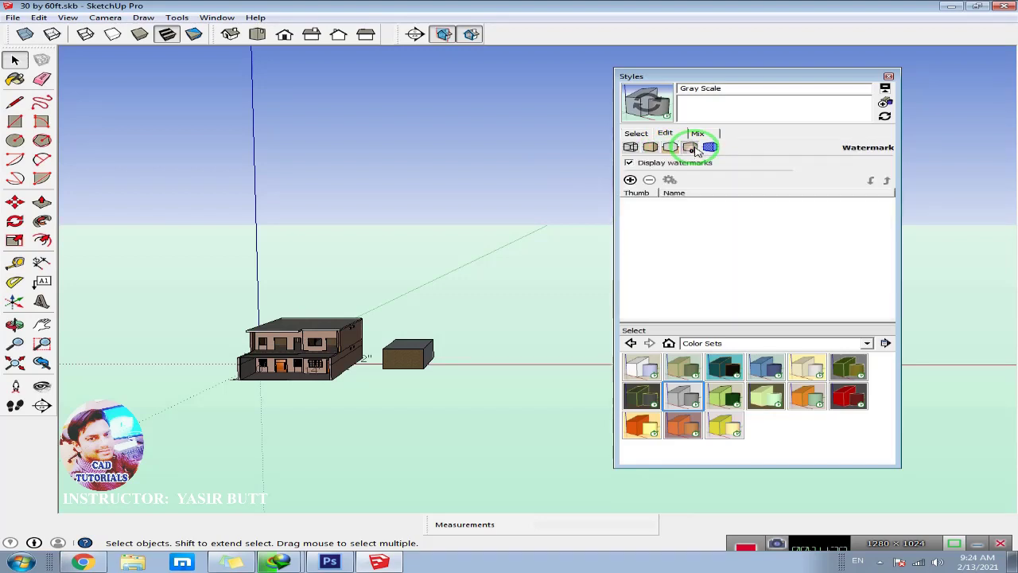
pyautogui.click(630, 181)
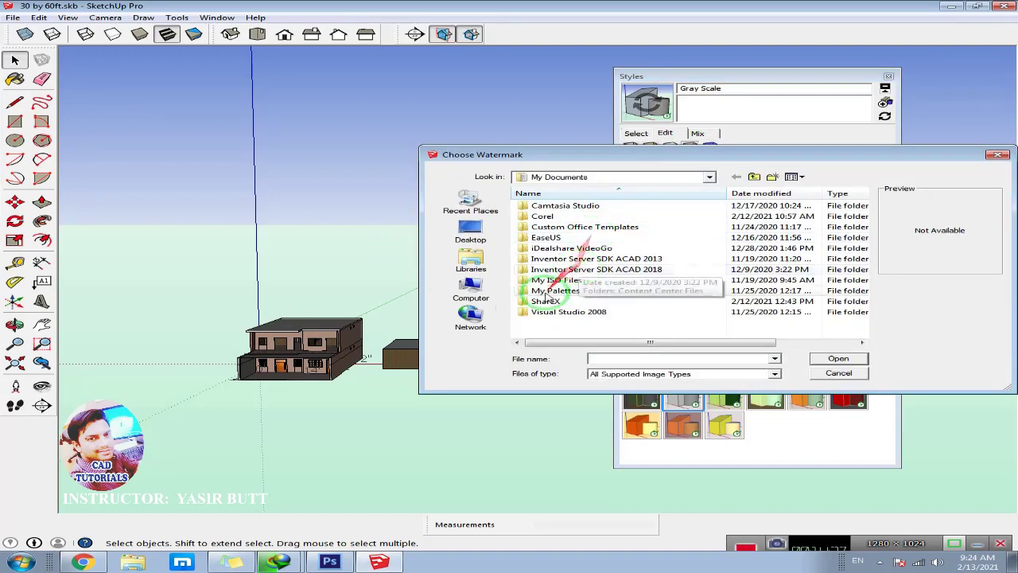
pyautogui.click(469, 260)
pyautogui.doubleClick(581, 230)
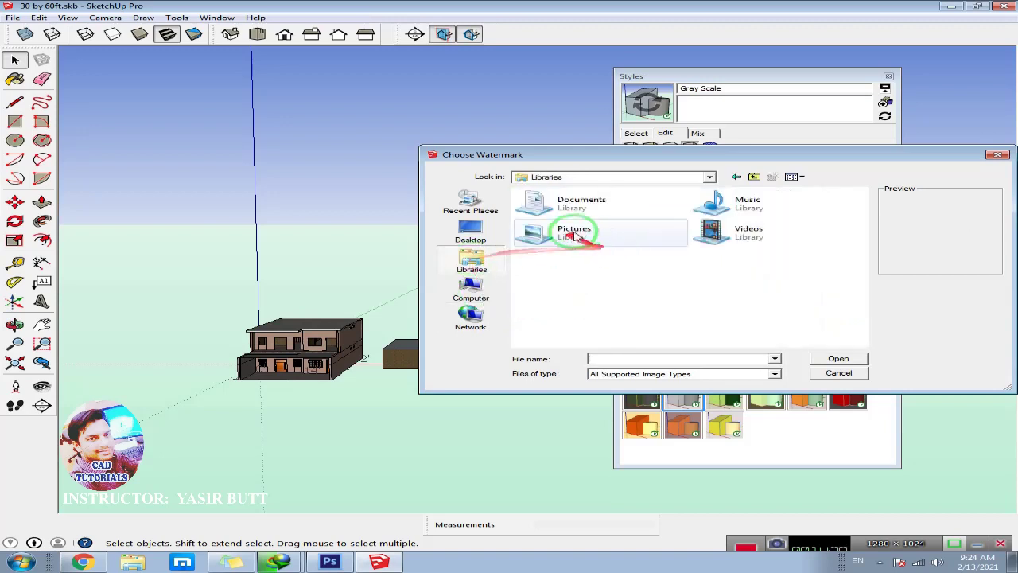
pyautogui.doubleClick(632, 222)
pyautogui.click(625, 219)
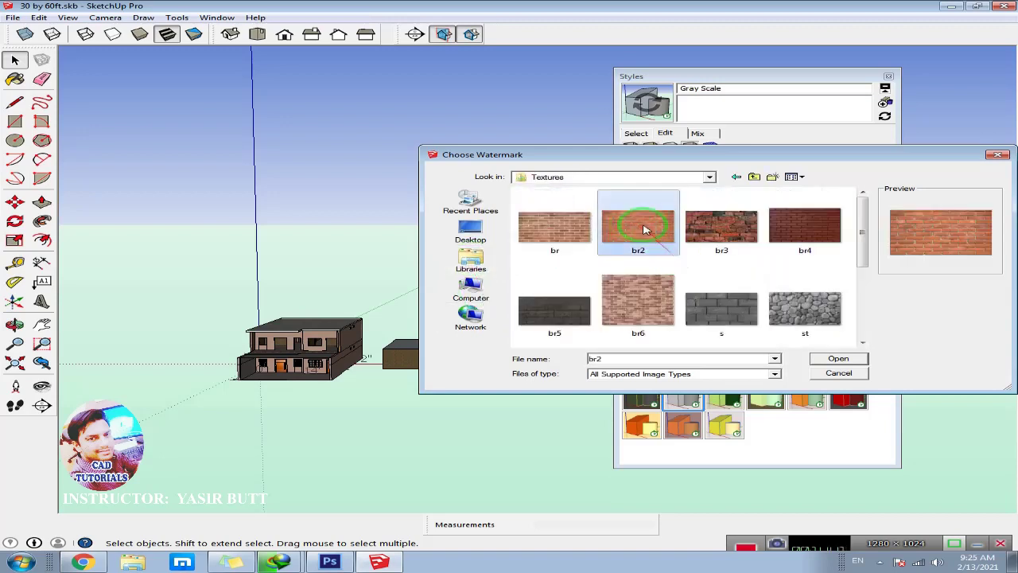
pyautogui.scroll(-5, 655, 273)
pyautogui.click(720, 243)
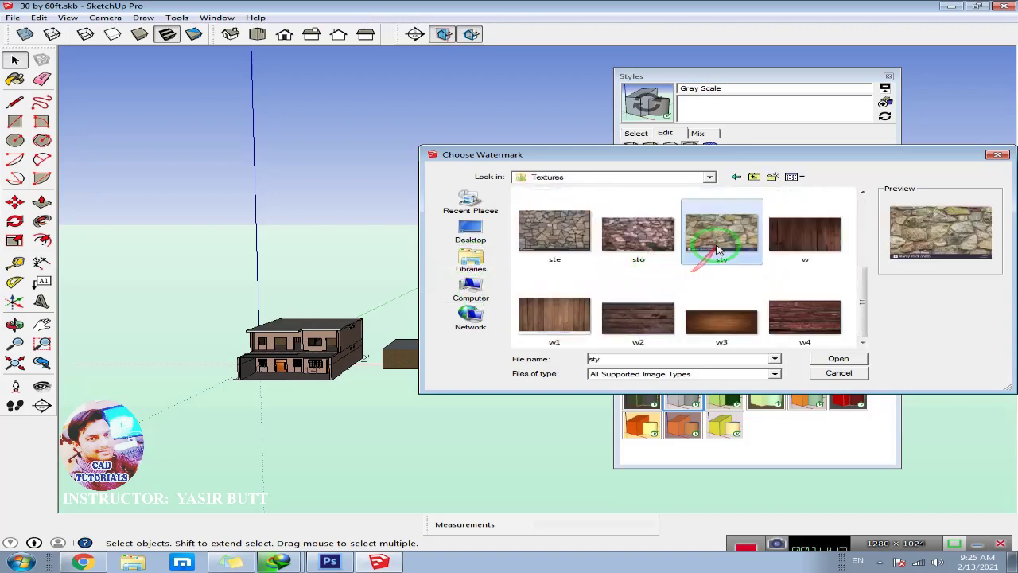
pyautogui.click(639, 239)
pyautogui.click(557, 239)
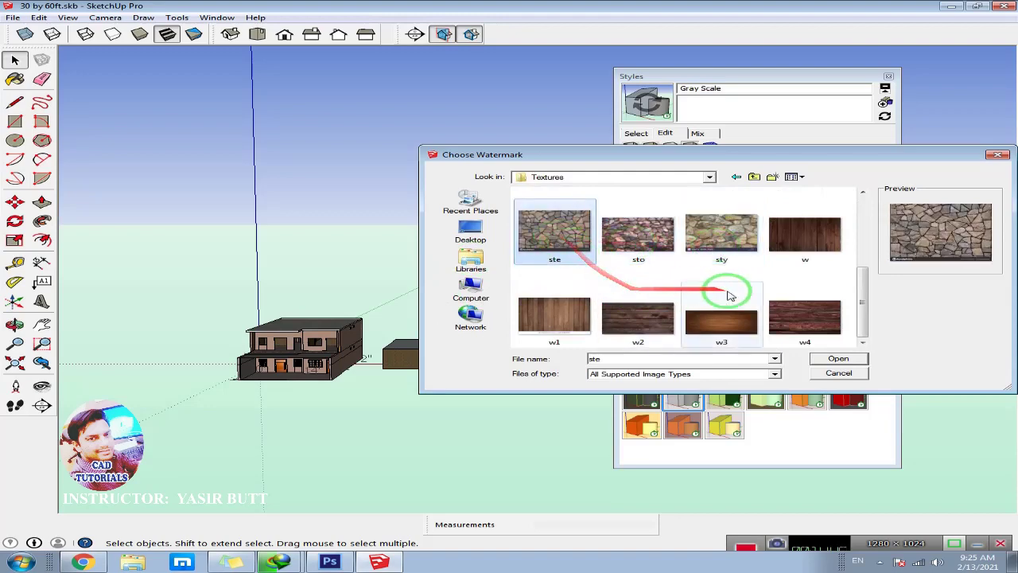
pyautogui.click(827, 359)
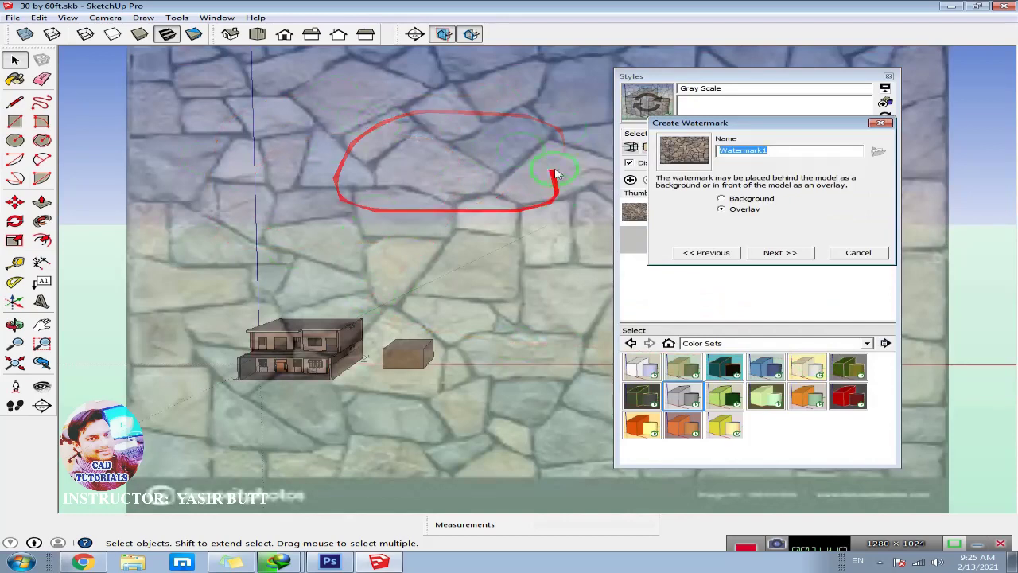
pyautogui.click(861, 253)
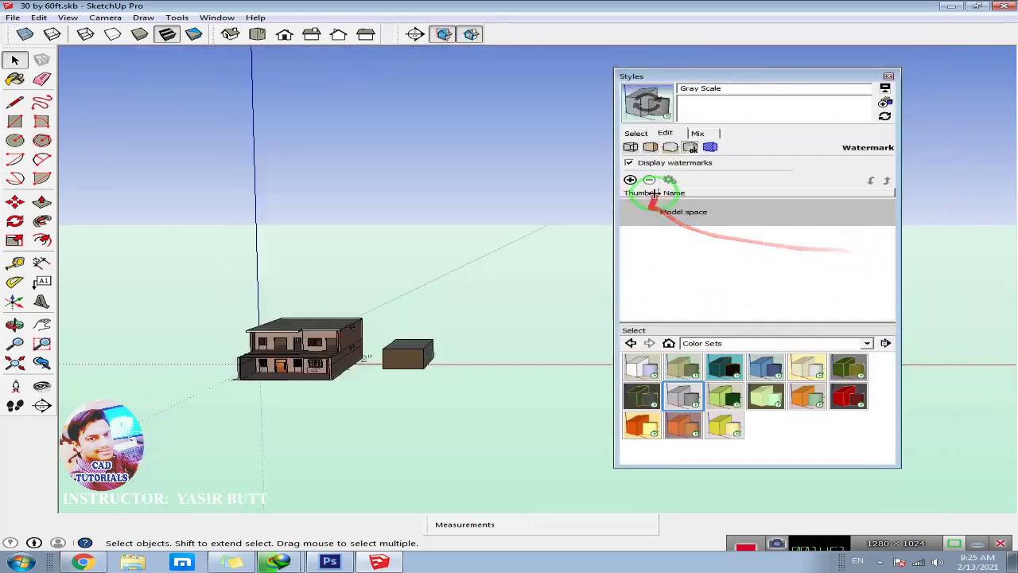
# - Add a new watermark using the blue sky and grass image from the textures for autocad 2013 folder inside MATERIAL Mix on drive D
pyautogui.click(630, 179)
pyautogui.click(462, 301)
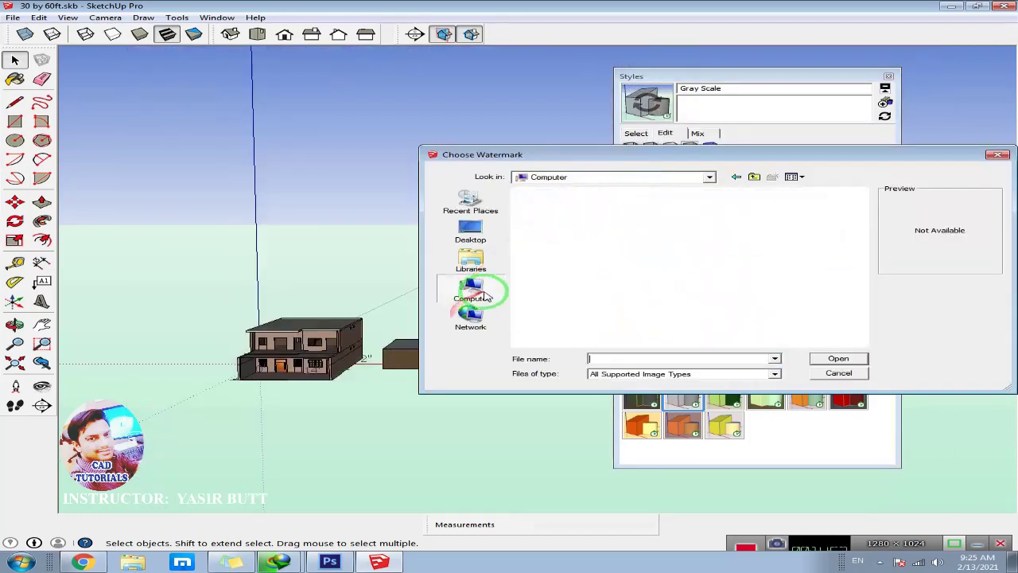
pyautogui.doubleClick(601, 254)
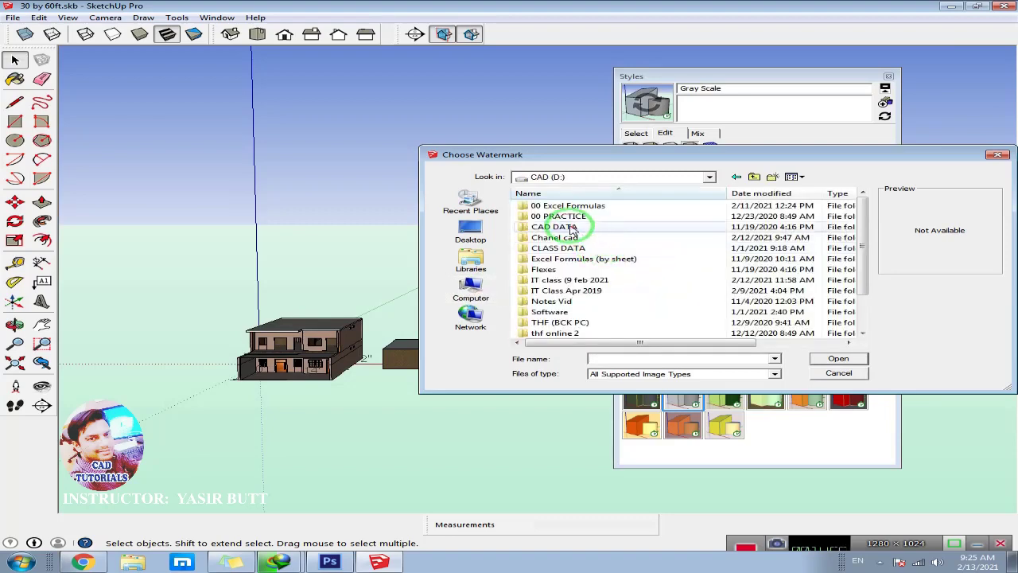
pyautogui.doubleClick(555, 226)
pyautogui.doubleClick(570, 238)
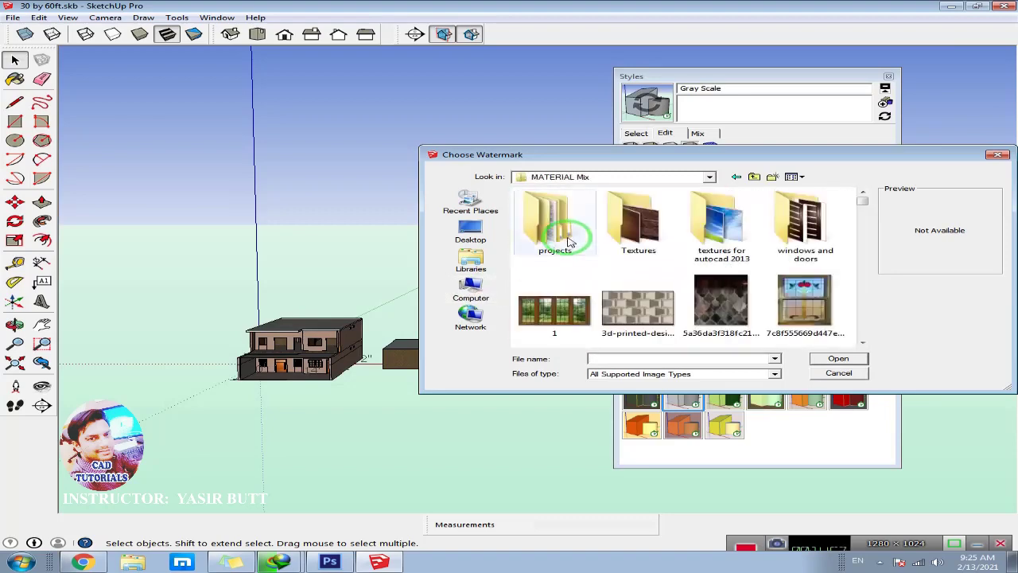
pyautogui.doubleClick(718, 230)
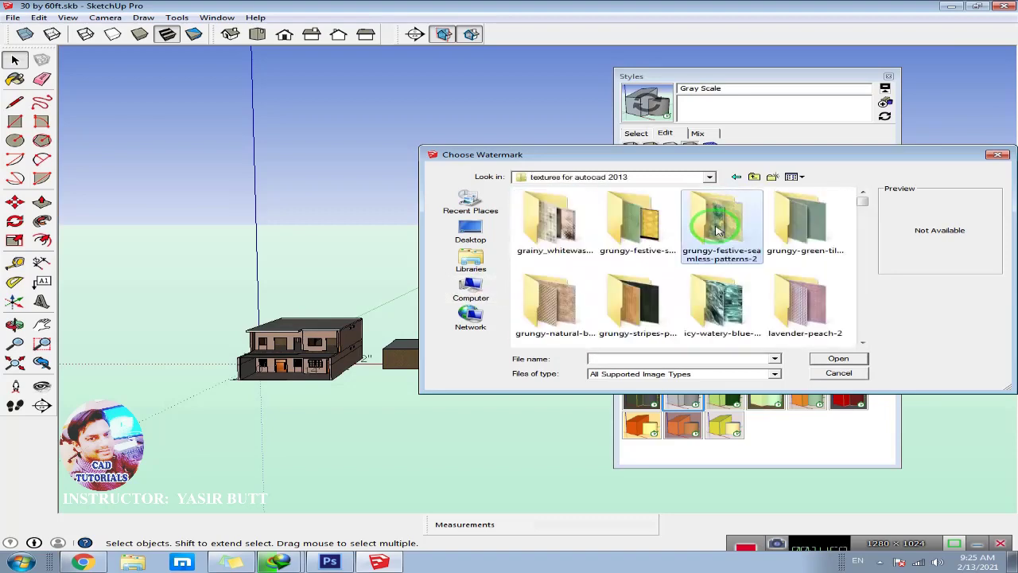
pyautogui.scroll(-3, 718, 230)
pyautogui.doubleClick(788, 300)
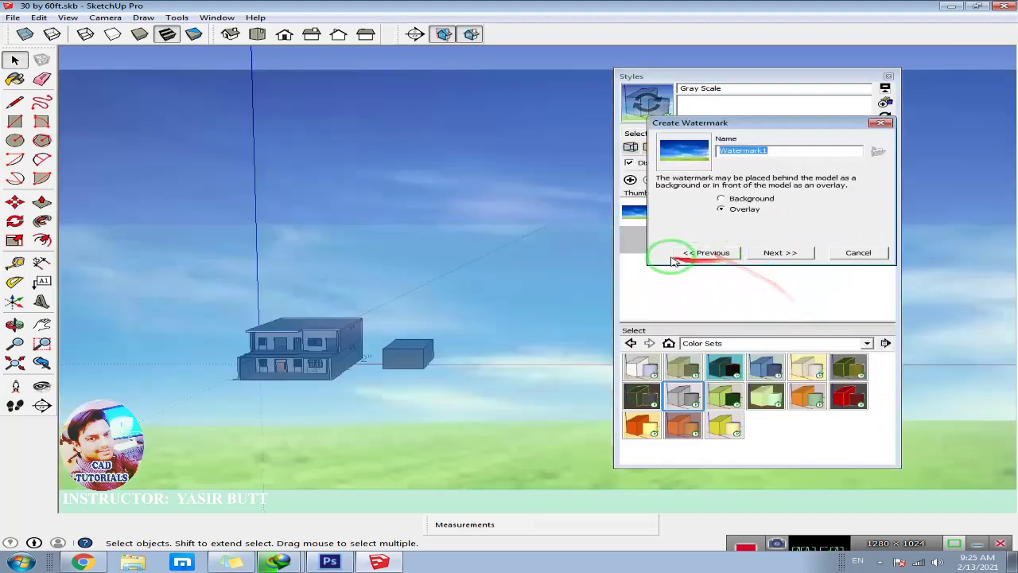
# - Place the sky watermark behind the model as a background instead of an overlay, leaving the mask off and the blend fully on Image
pyautogui.moveTo(743, 124); pyautogui.dragTo(652, 169)
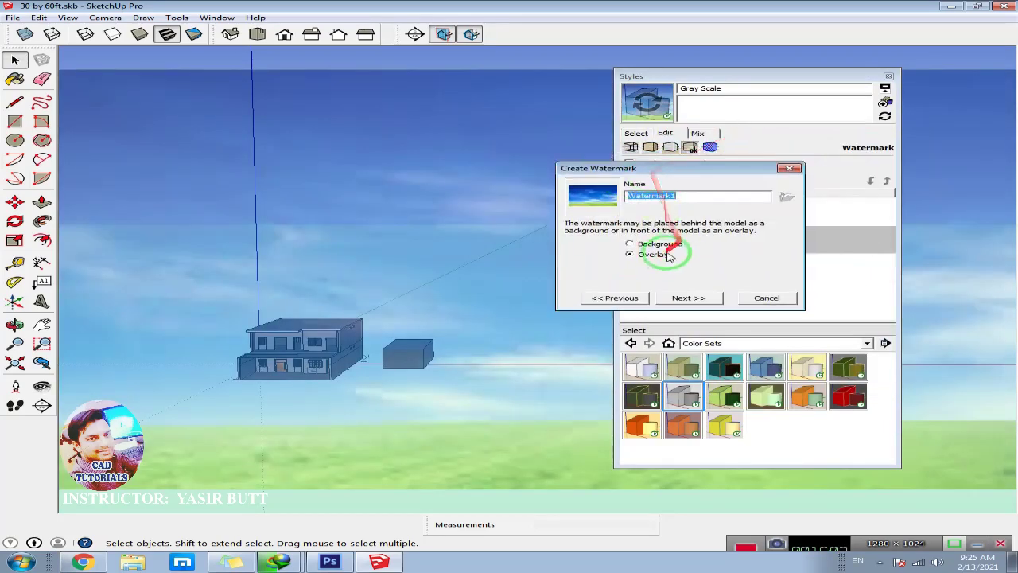
pyautogui.click(655, 255)
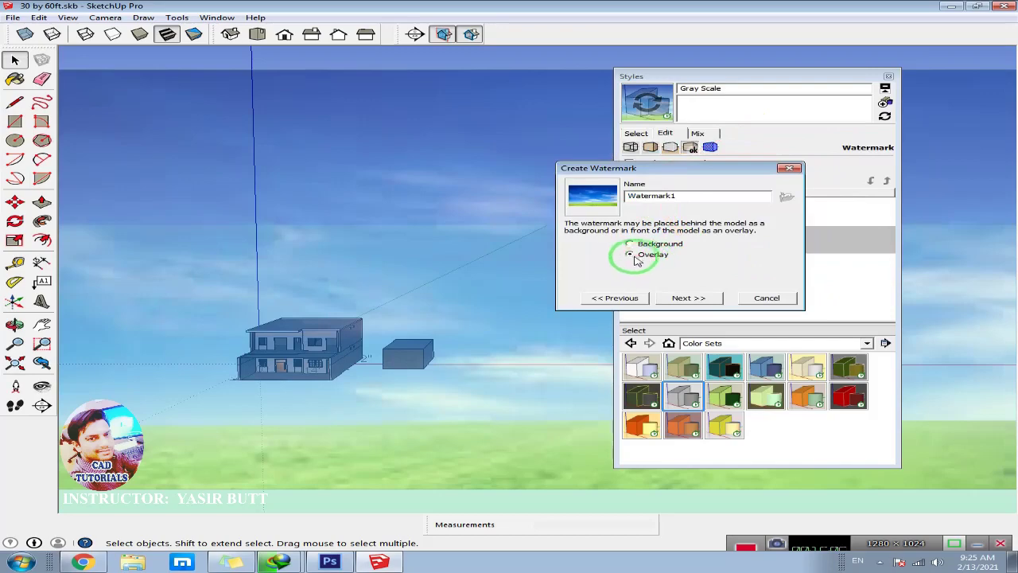
pyautogui.click(309, 354)
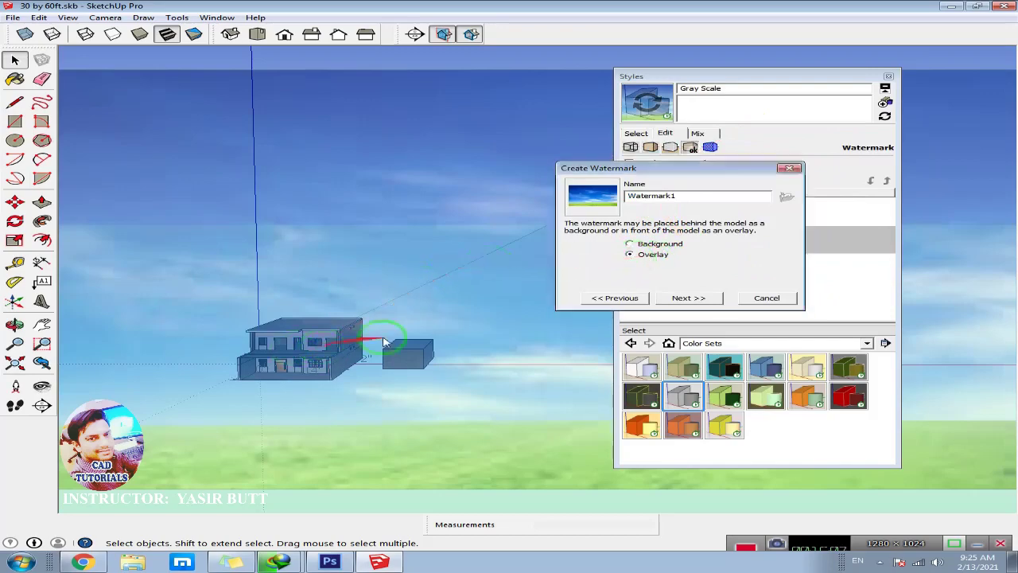
pyautogui.click(318, 334)
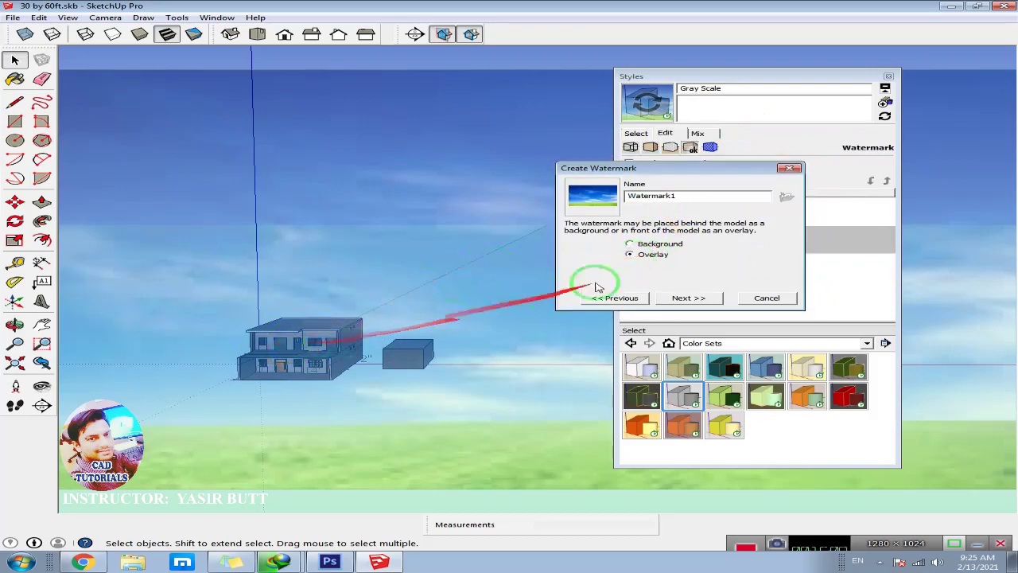
pyautogui.click(630, 244)
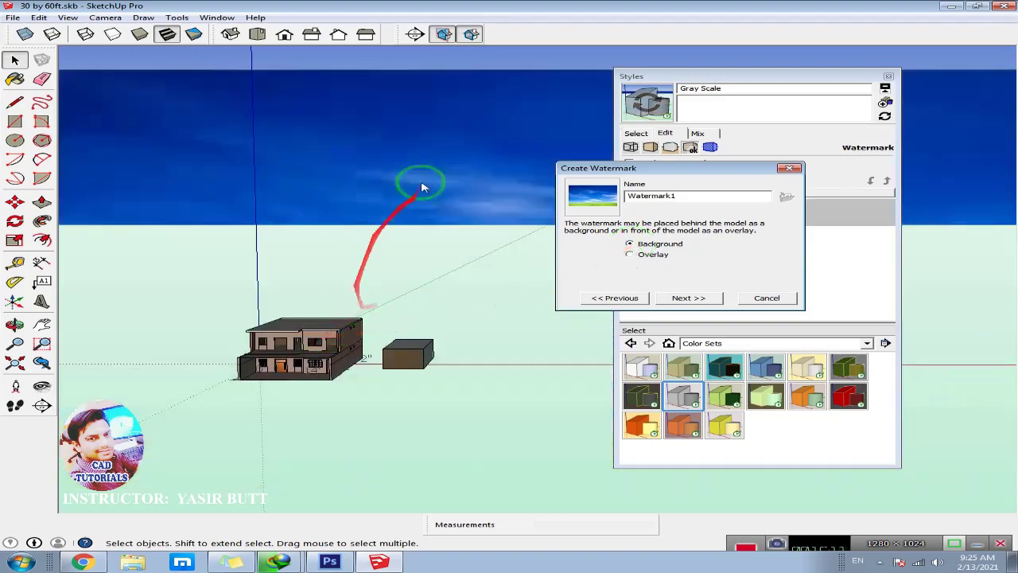
pyautogui.click(380, 213)
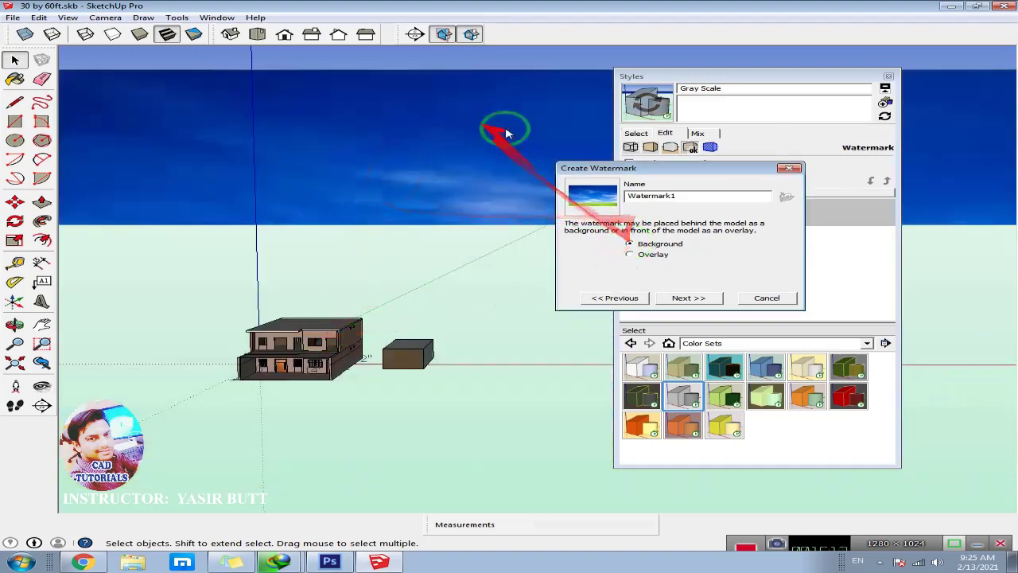
pyautogui.click(692, 298)
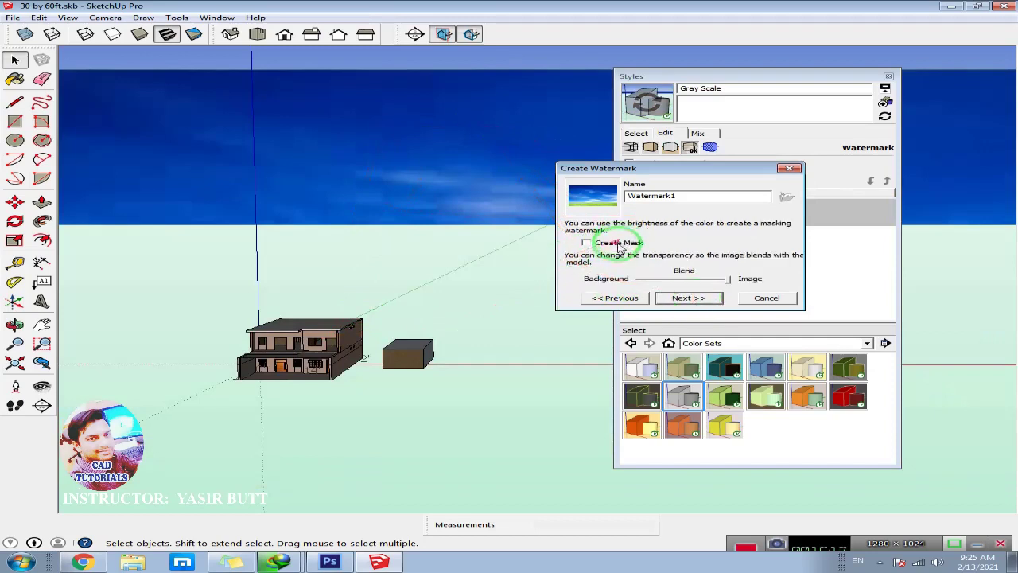
pyautogui.moveTo(637, 279); pyautogui.dragTo(674, 284)
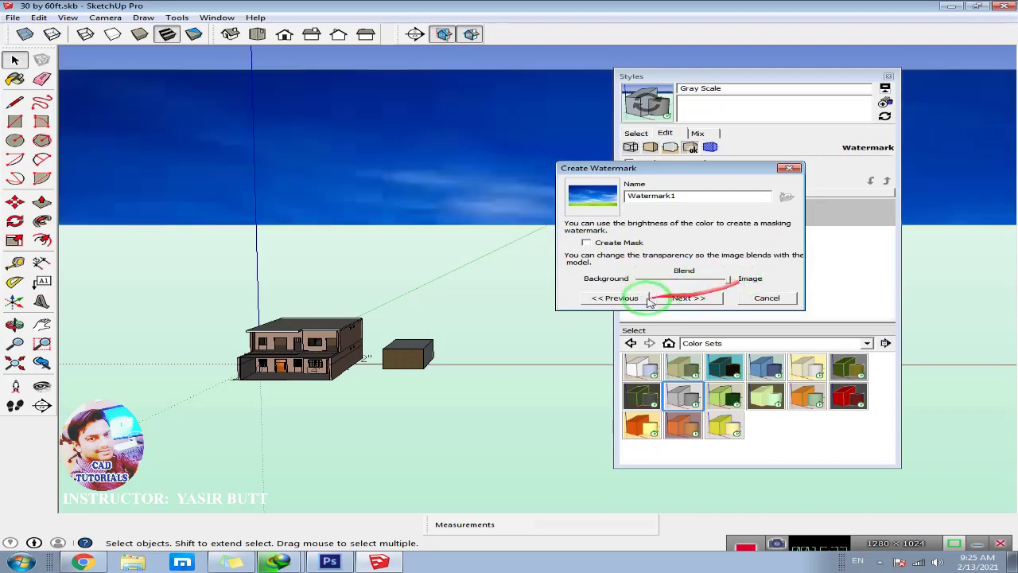
pyautogui.click(688, 297)
# - Try out the stretched, tiled and positioned display options for the sky watermark
pyautogui.click(570, 237)
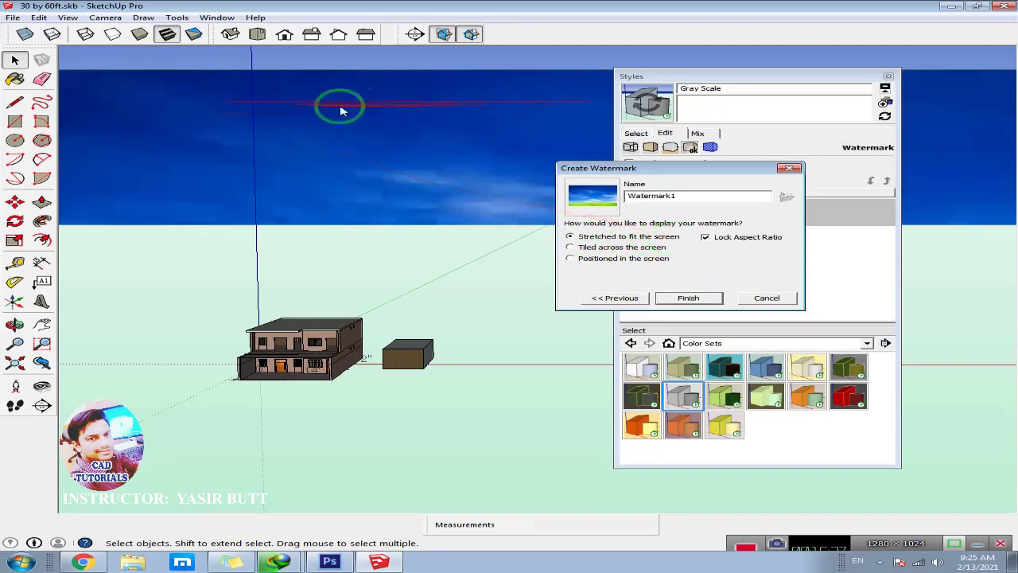
pyautogui.click(571, 248)
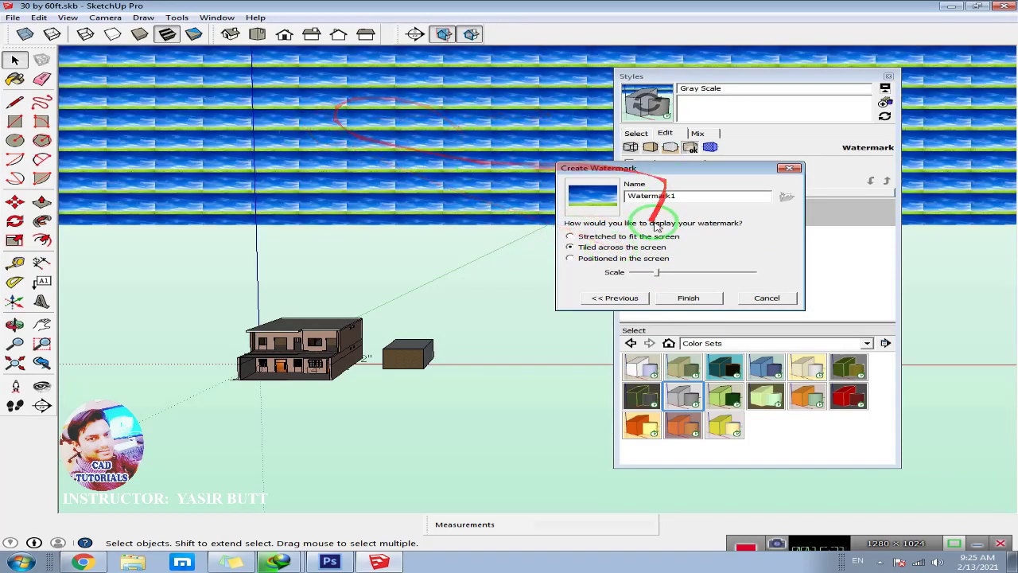
pyautogui.click(611, 261)
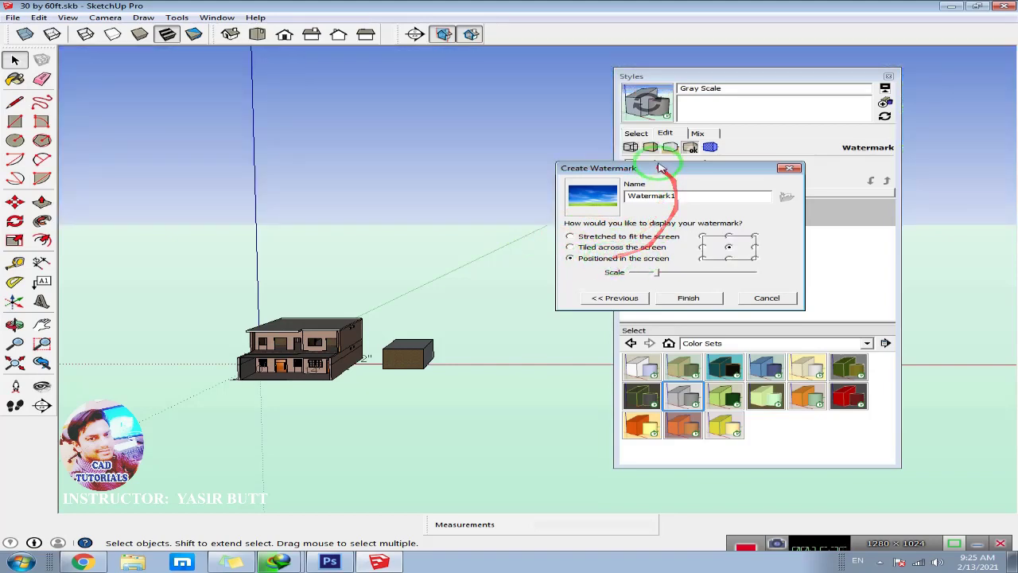
# - Try the positioned watermark in the upper corners, upper middle and center of the view, then enlarge it to the maximum scale
pyautogui.moveTo(668, 170); pyautogui.dragTo(695, 211)
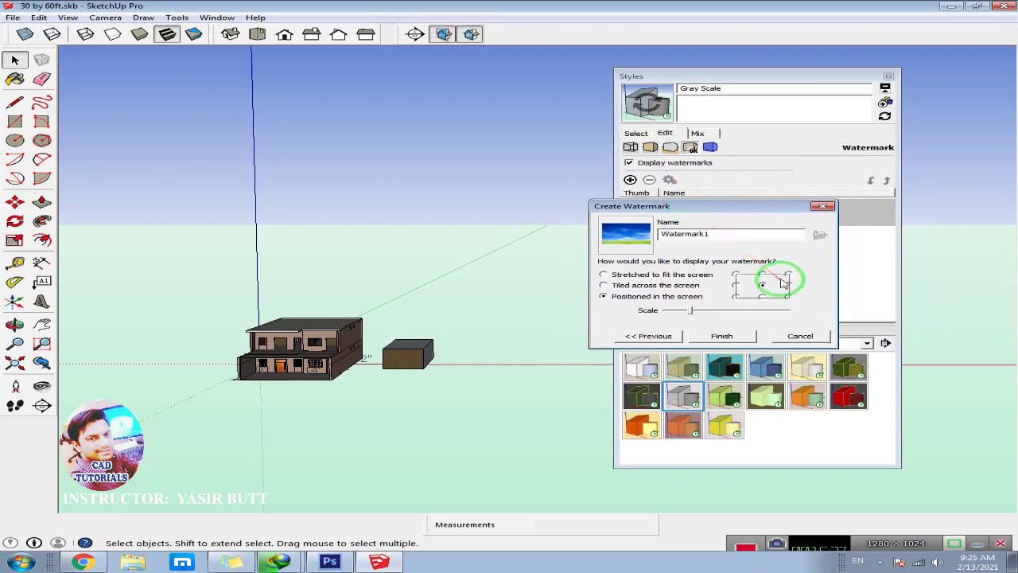
pyautogui.click(738, 275)
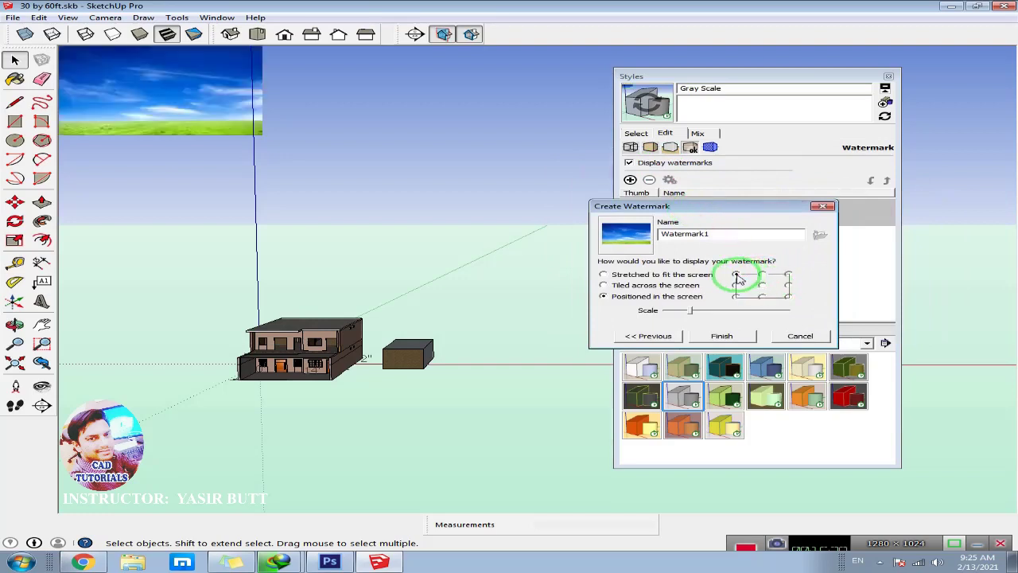
pyautogui.click(762, 274)
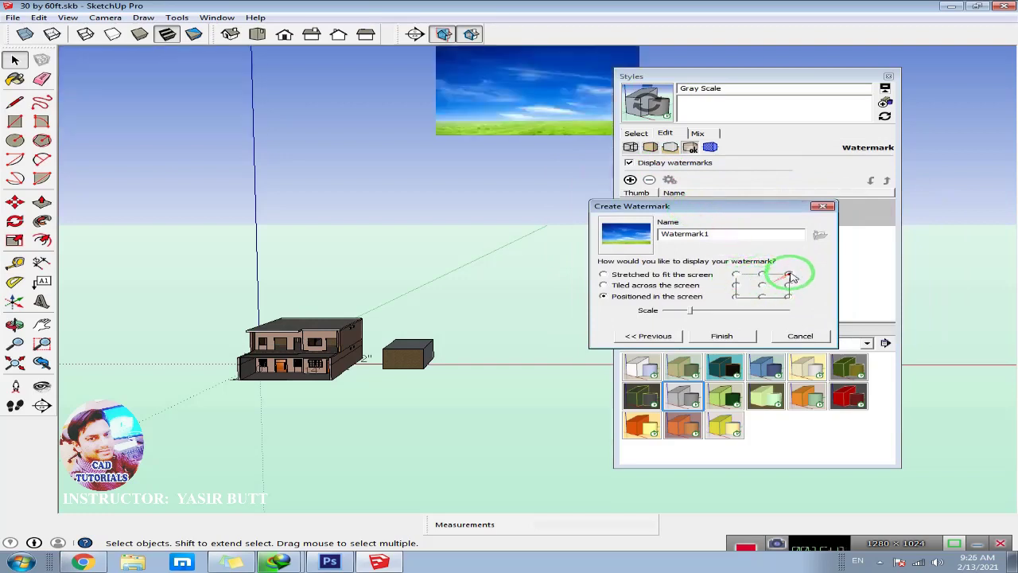
pyautogui.click(787, 274)
pyautogui.click(763, 284)
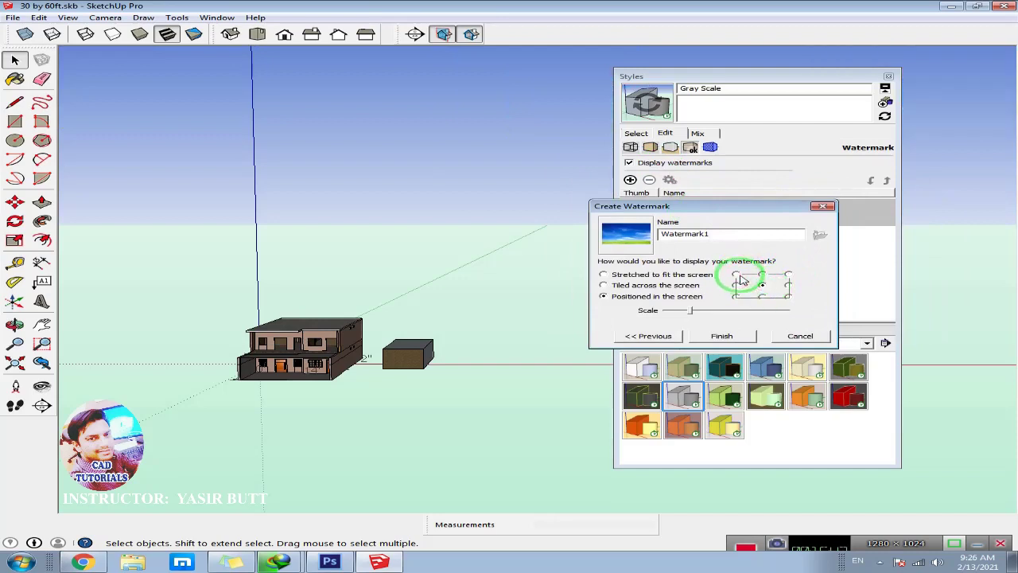
pyautogui.click(736, 275)
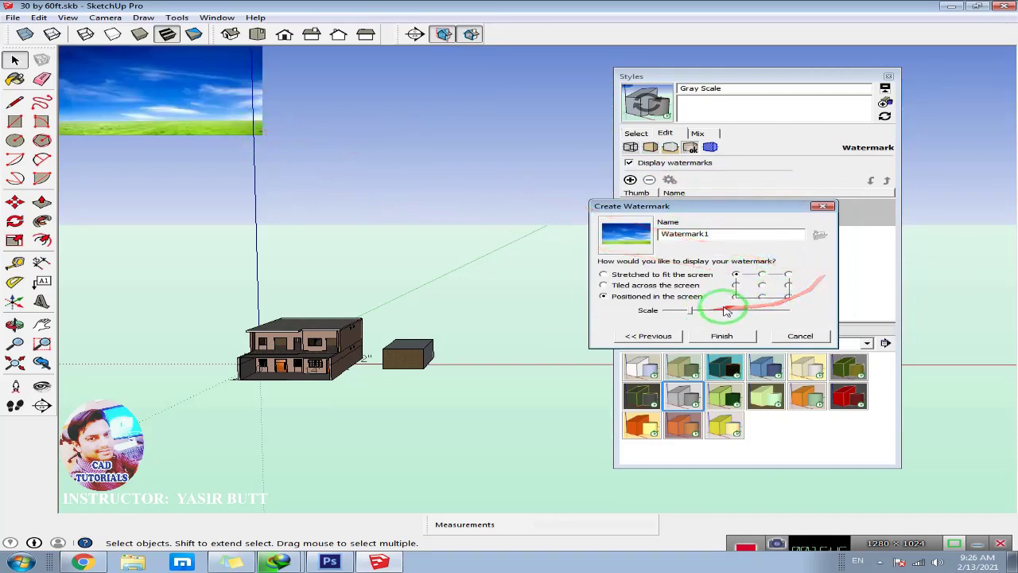
pyautogui.click(762, 285)
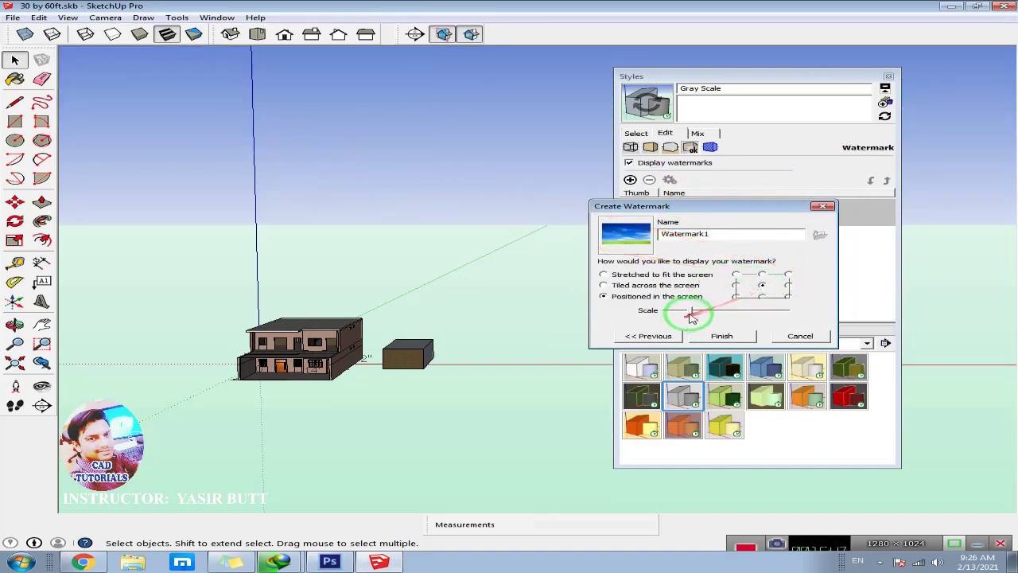
pyautogui.moveTo(691, 316); pyautogui.dragTo(803, 321)
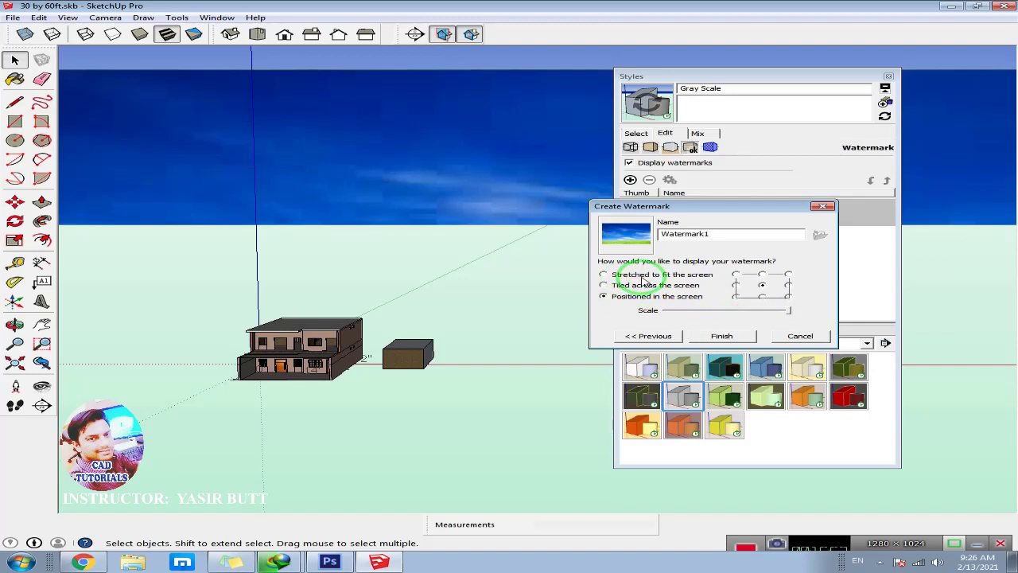
# - Stretch the watermark to fit the screen with the aspect ratio locked, finish creating it, and view the house against it from near ground level
pyautogui.click(604, 274)
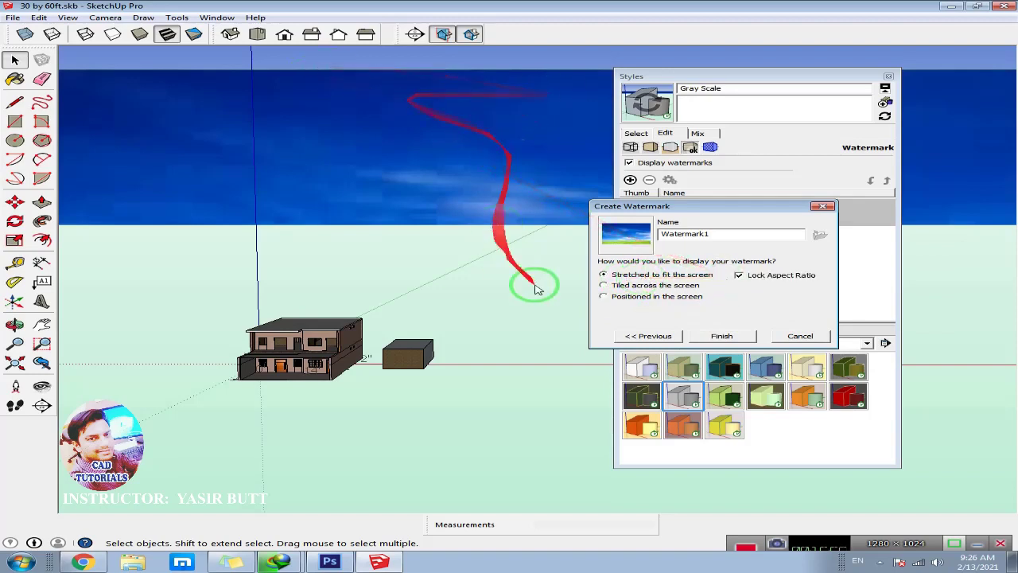
pyautogui.click(715, 338)
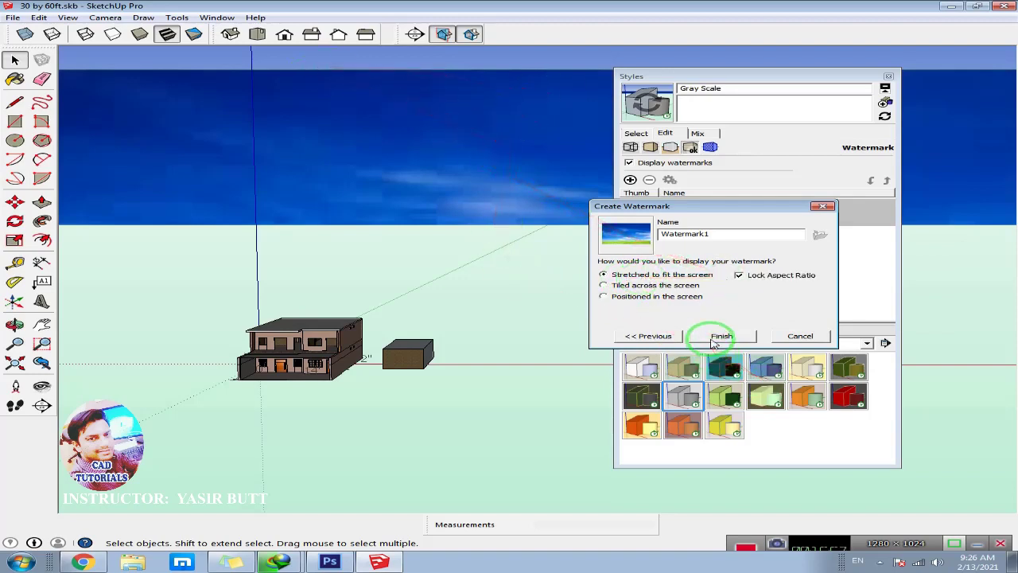
pyautogui.click(718, 335)
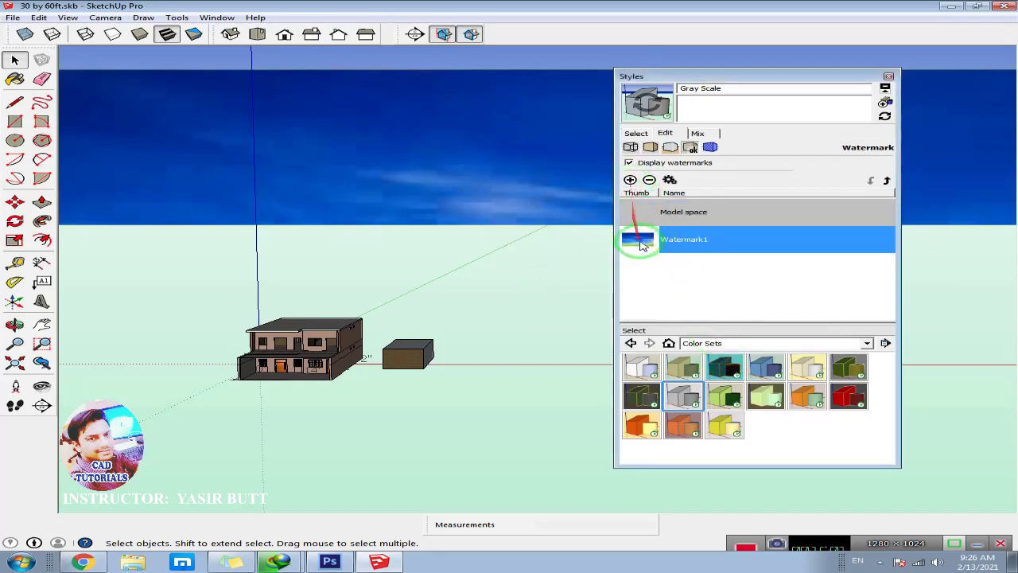
pyautogui.moveTo(483, 227); pyautogui.dragTo(474, 196, button='middle')
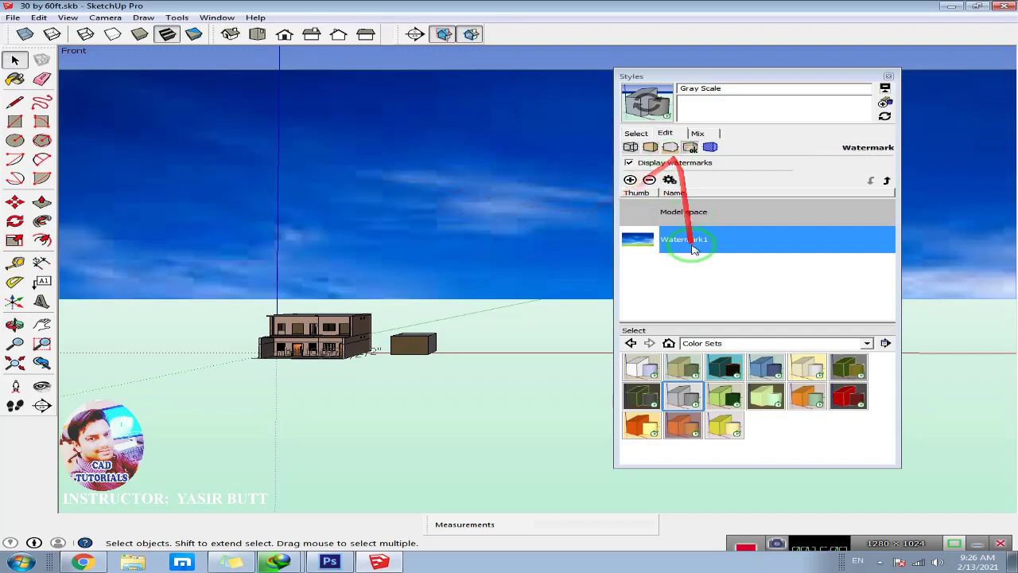
# - Change the ground colour in the style's background settings to bright green
pyautogui.click(672, 152)
pyautogui.click(689, 198)
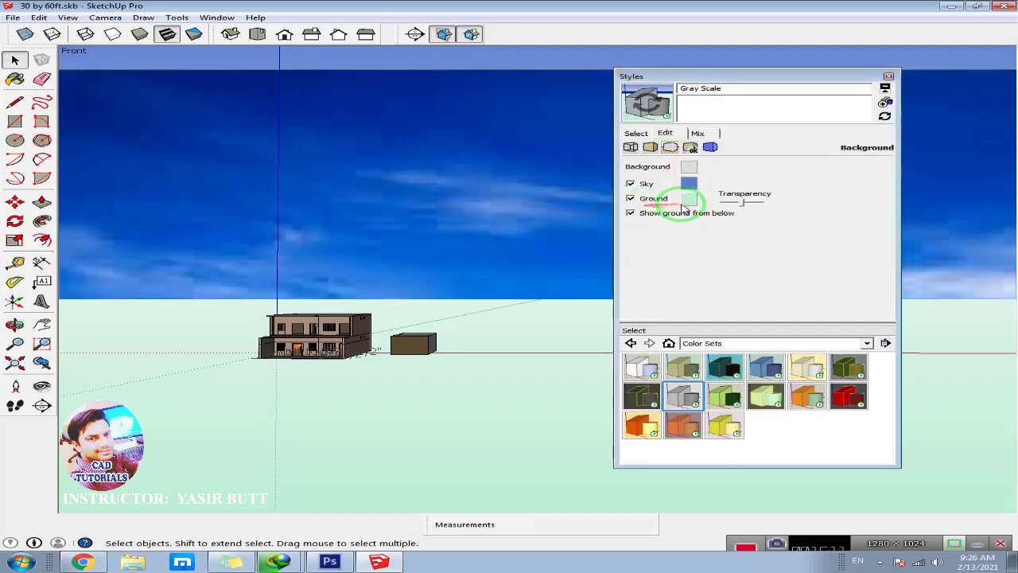
pyautogui.click(761, 229)
pyautogui.click(748, 195)
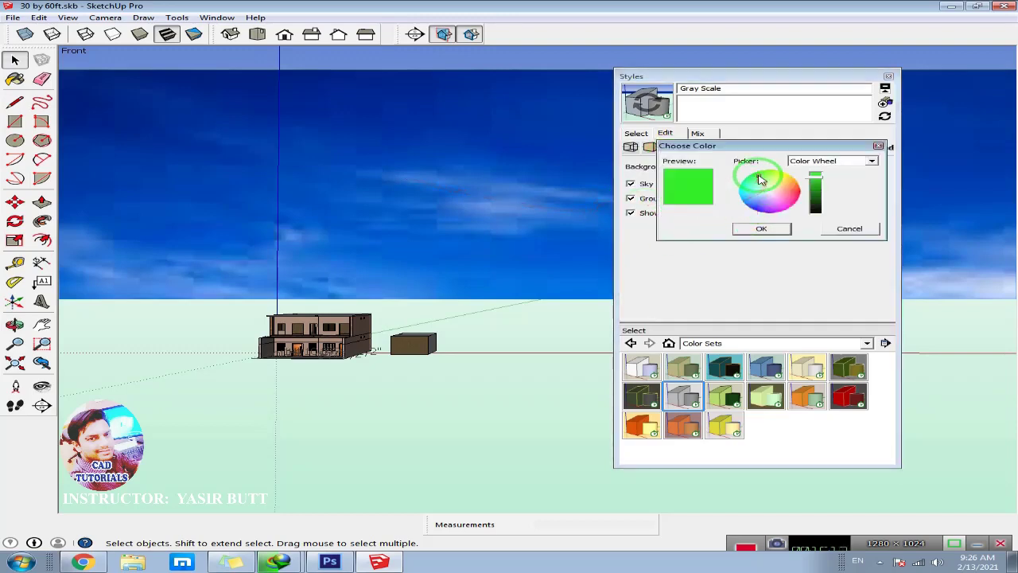
pyautogui.click(762, 228)
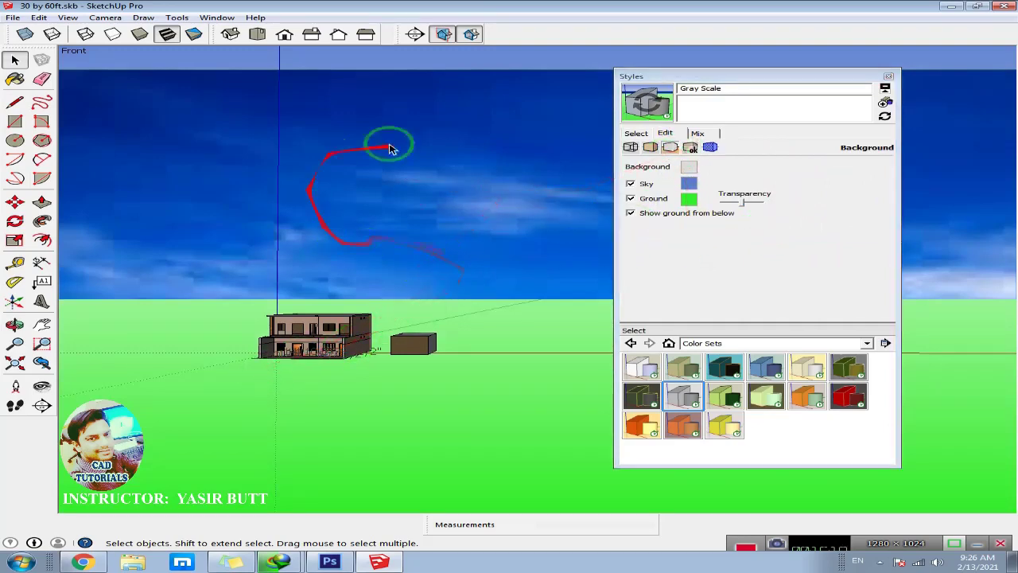
# - Turn the display of watermarks off and back on to compare the view with and without the sky image
pyautogui.click(690, 147)
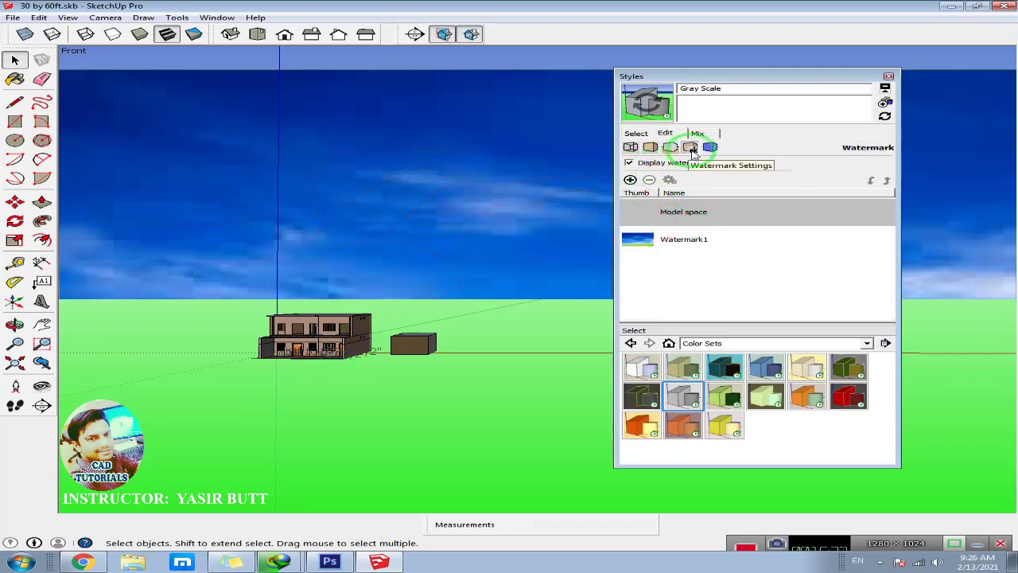
pyautogui.click(629, 163)
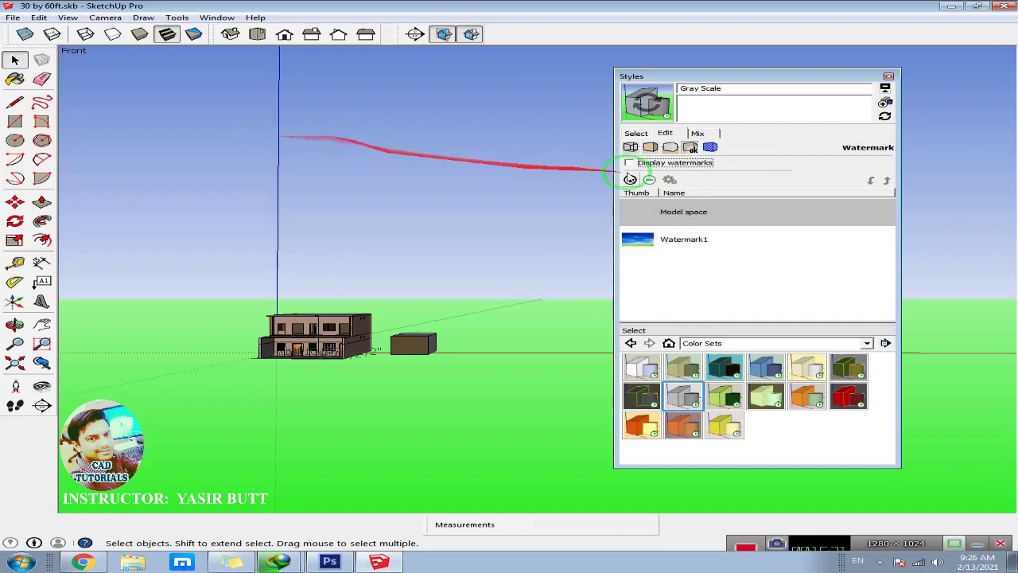
pyautogui.click(630, 179)
pyautogui.click(630, 163)
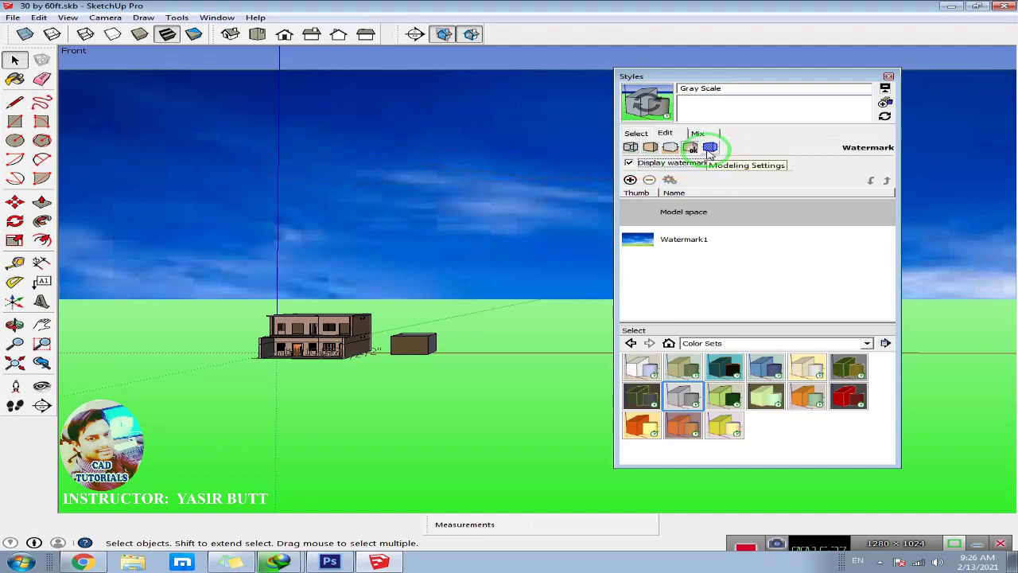
# - Open the style's Modeling settings and build a box in front of the house, about 27' square and 235' 6" deep
pyautogui.click(710, 148)
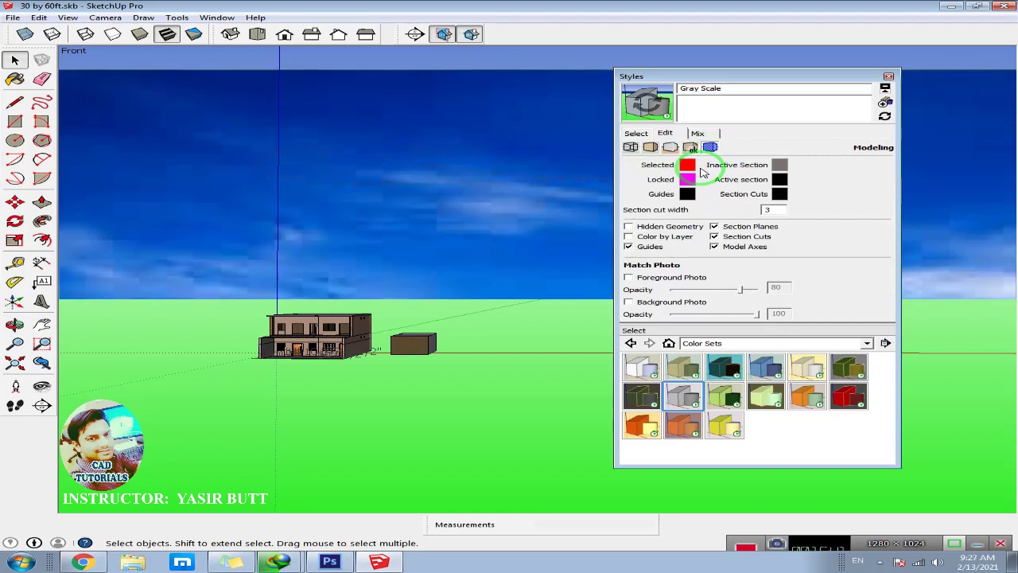
pyautogui.click(16, 124)
pyautogui.click(197, 401)
pyautogui.click(265, 447)
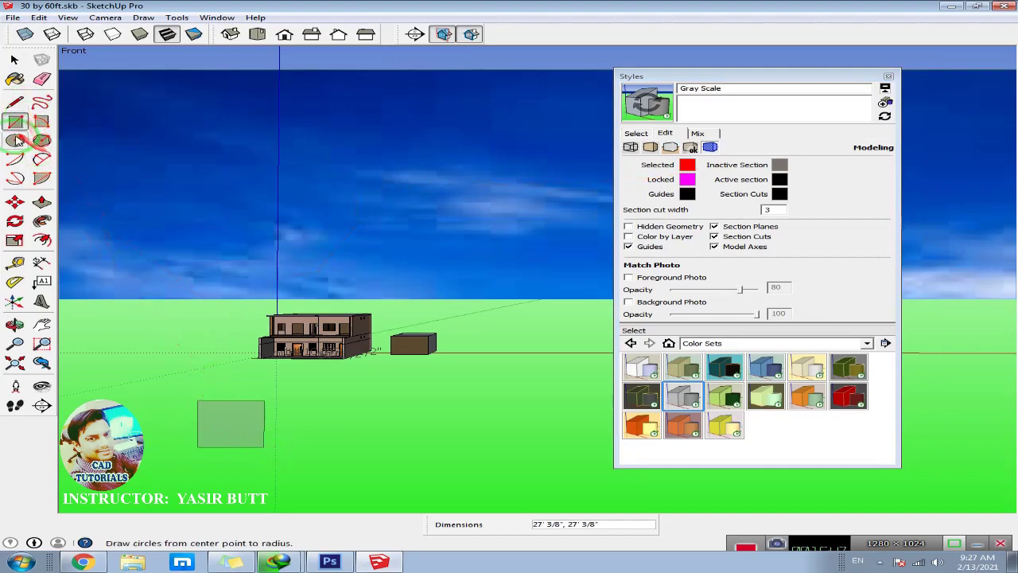
pyautogui.click(42, 202)
pyautogui.moveTo(257, 427)
pyautogui.mouseDown()
pyautogui.moveTo(228, 352)
pyautogui.moveTo(346, 372)
pyautogui.mouseUp()
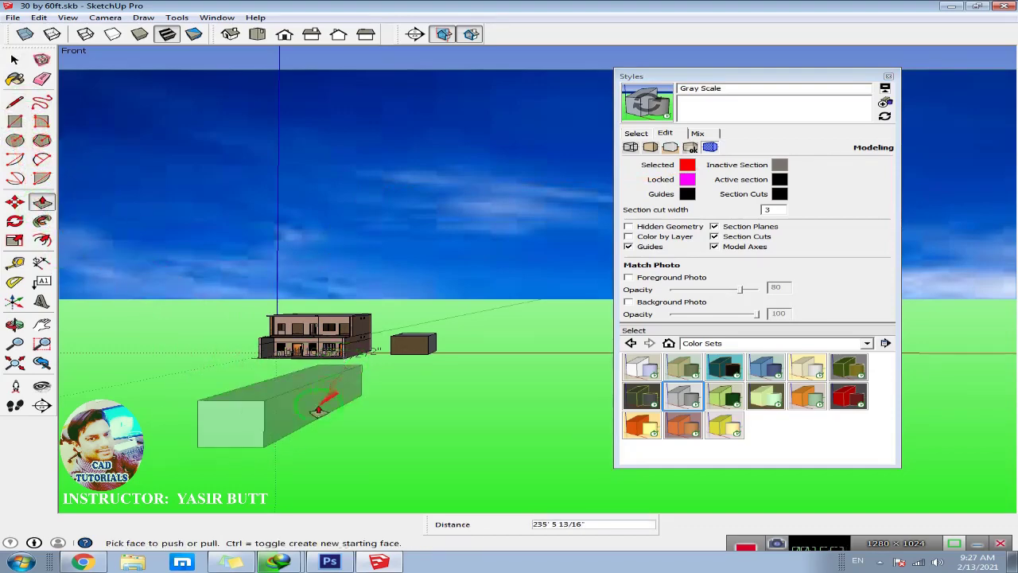
# - Select the new box's geometry and change the colour for selected objects to blue
pyautogui.click(14, 59)
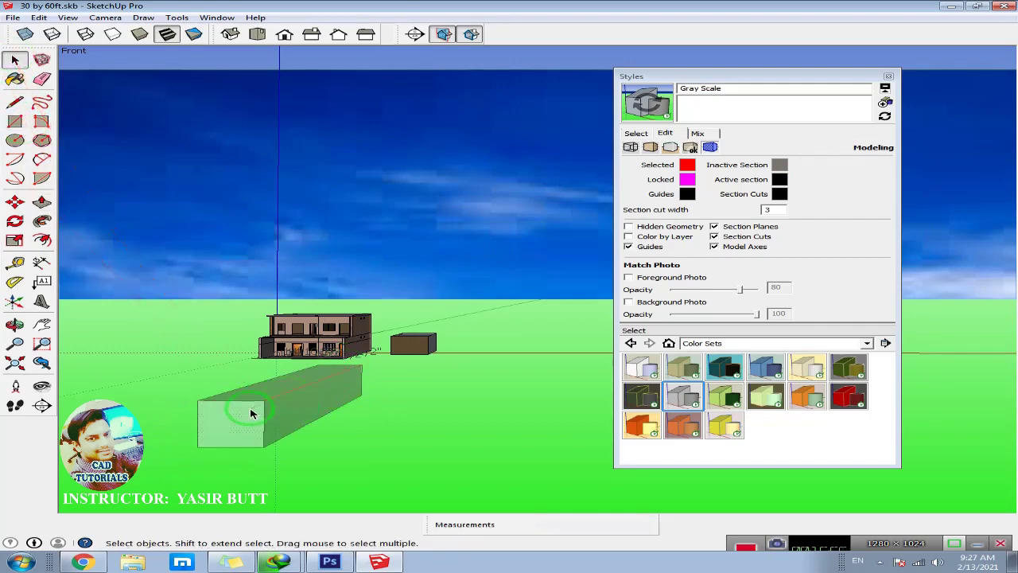
pyautogui.scroll(2, 316, 391)
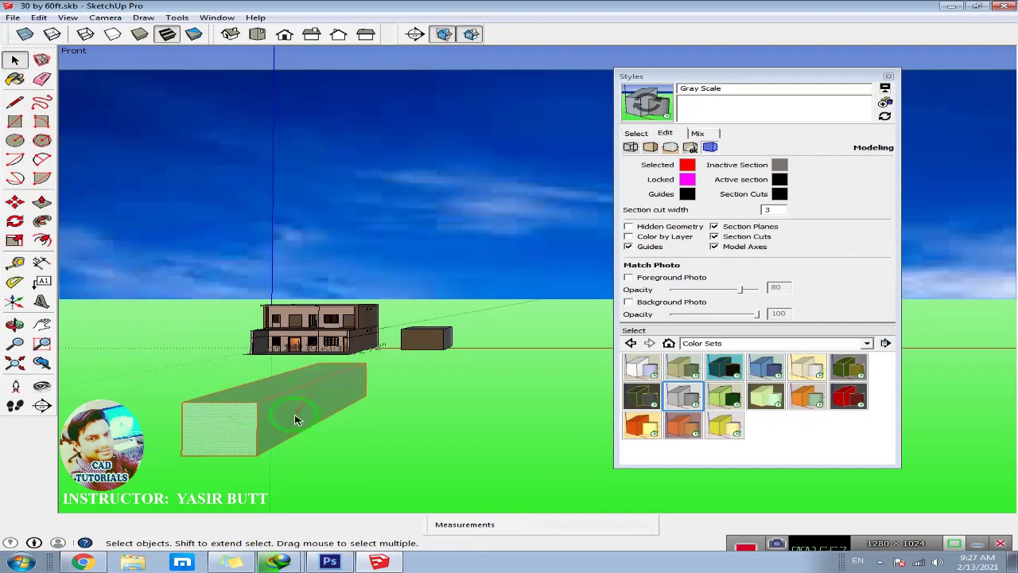
pyautogui.click(688, 166)
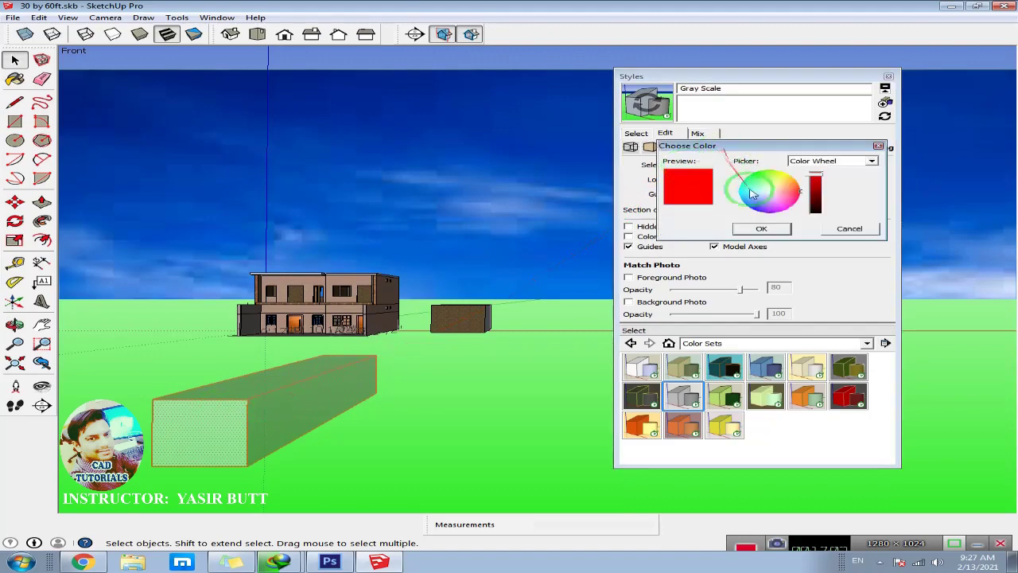
pyautogui.click(822, 182)
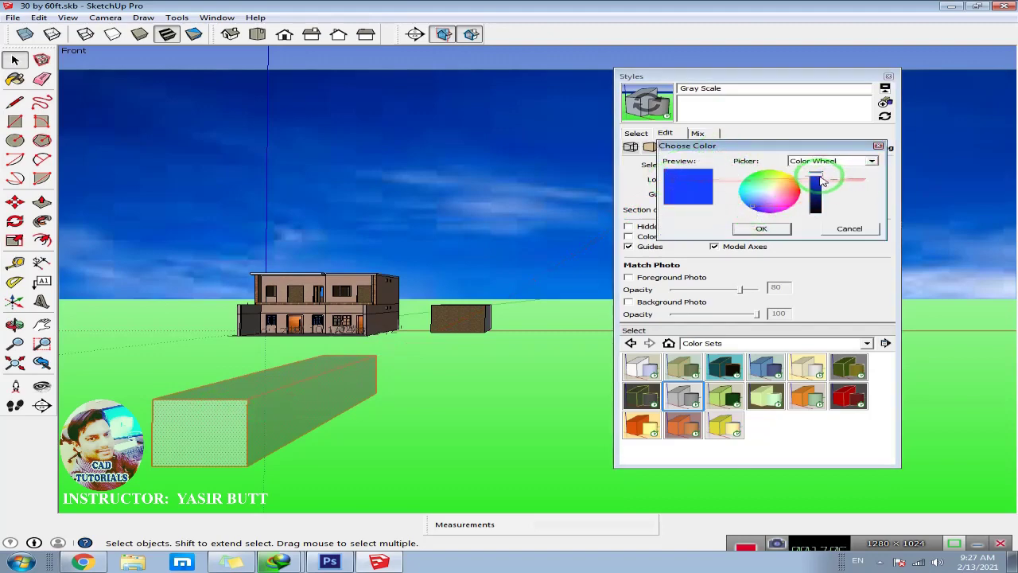
pyautogui.click(761, 228)
pyautogui.click(330, 385)
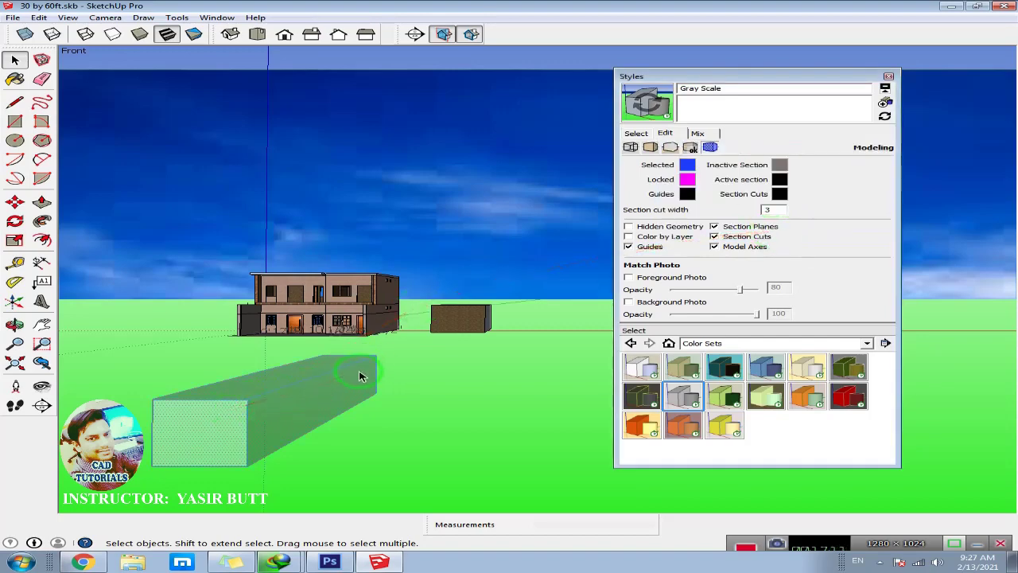
# - Set the colour for locked objects to red and keep the guides black
pyautogui.click(670, 187)
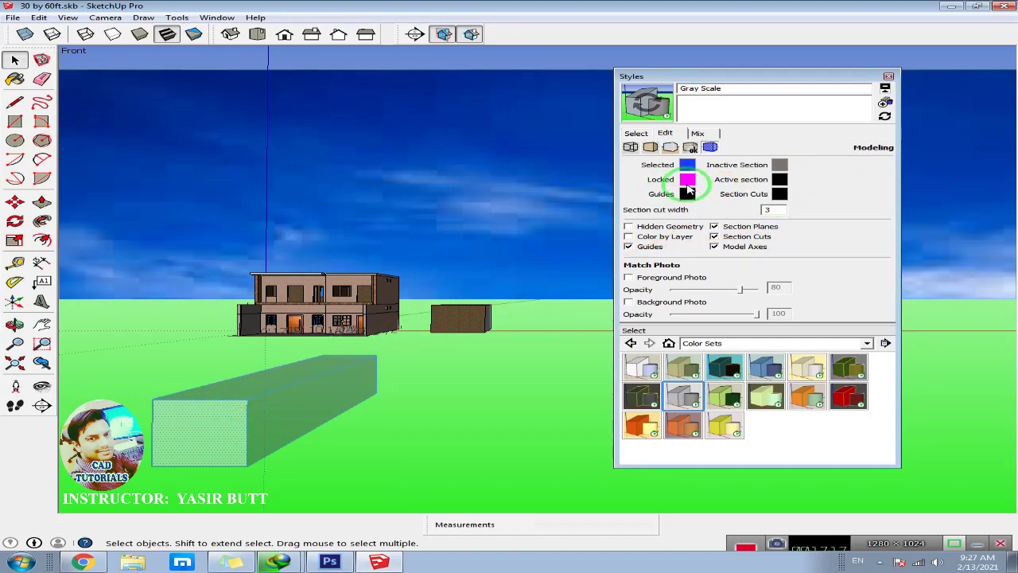
pyautogui.click(689, 182)
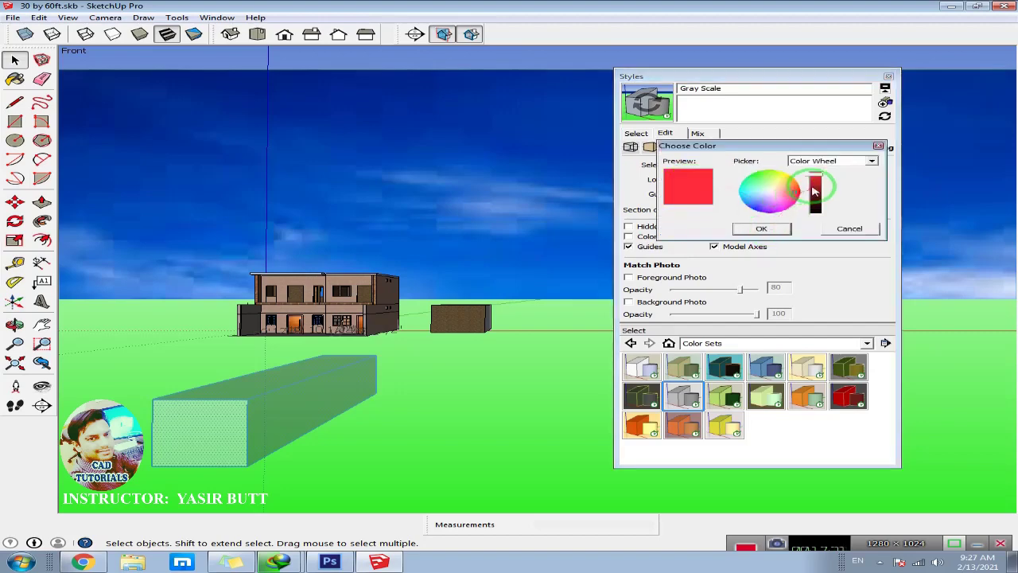
pyautogui.moveTo(813, 189); pyautogui.dragTo(815, 197)
pyautogui.click(761, 229)
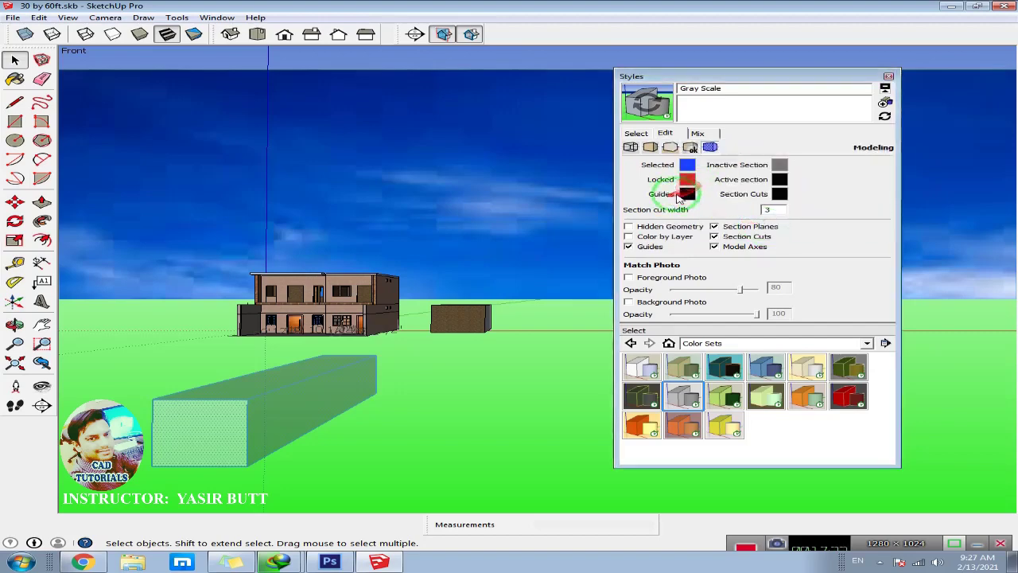
pyautogui.click(684, 197)
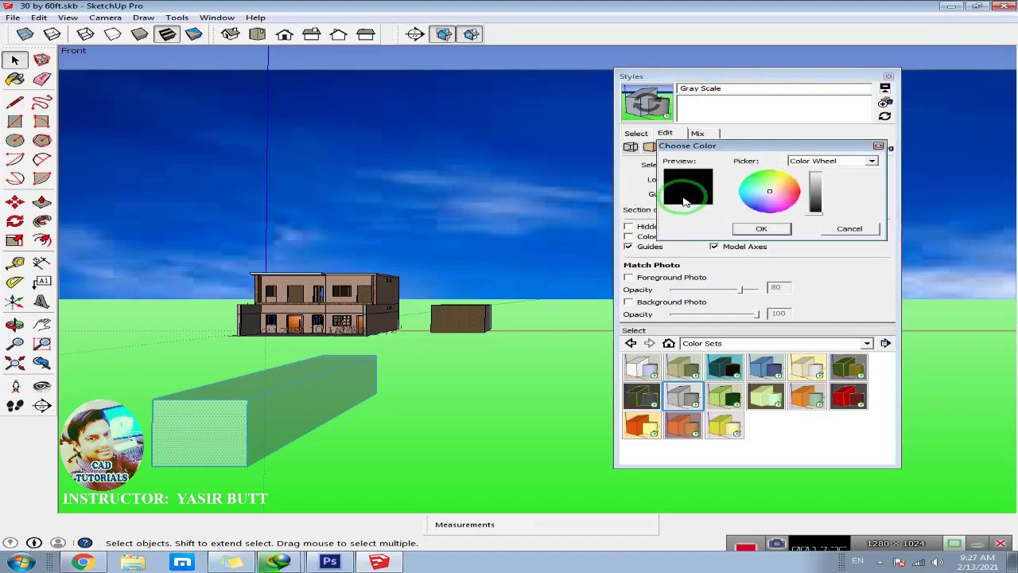
pyautogui.click(765, 226)
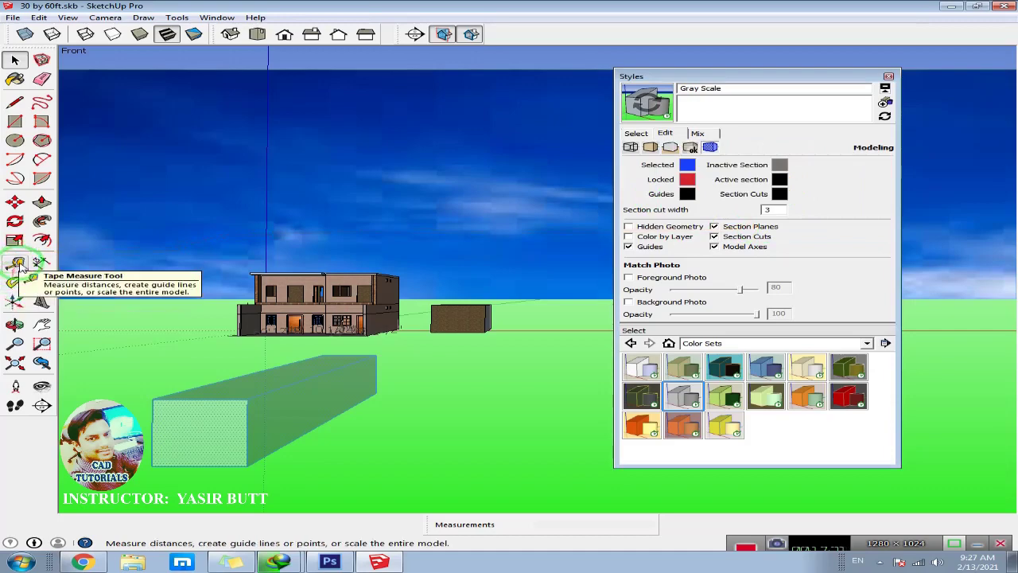
pyautogui.press('space')
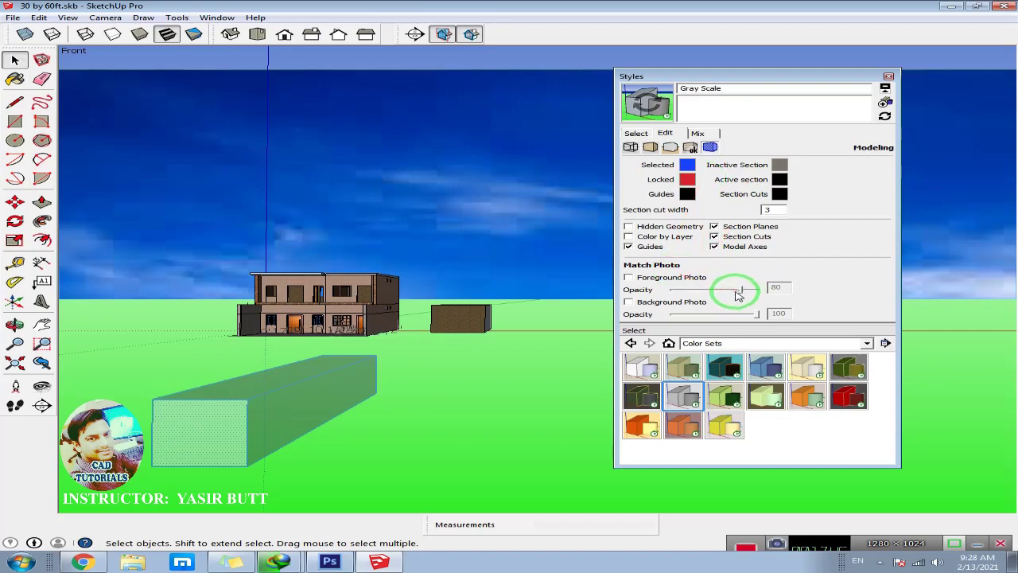
# - Enable the Match Photo foreground and background, set their opacities to 48 and 77, and switch both photos off again
pyautogui.click(680, 278)
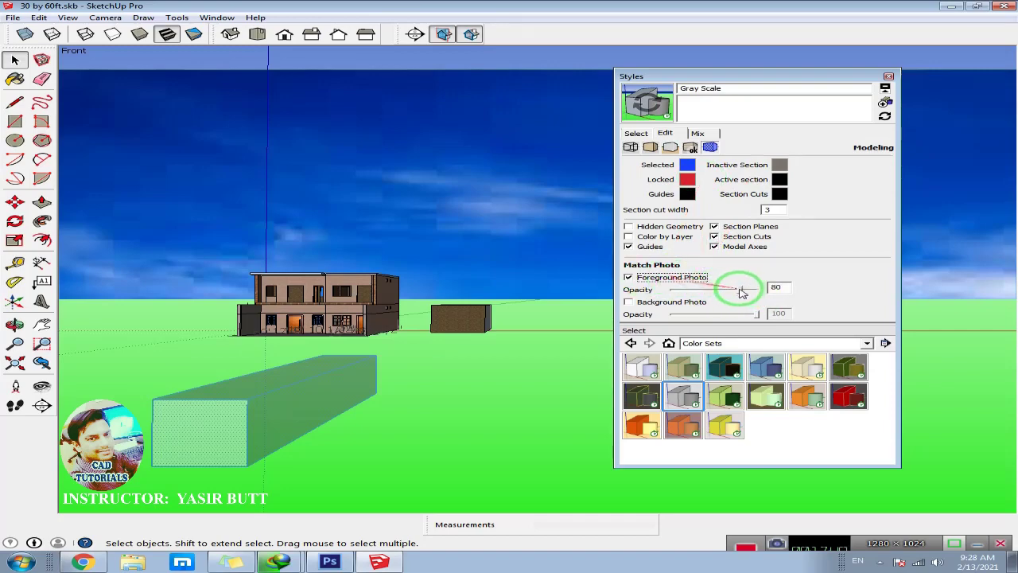
pyautogui.moveTo(737, 293); pyautogui.dragTo(740, 315)
pyautogui.click(648, 301)
pyautogui.click(640, 302)
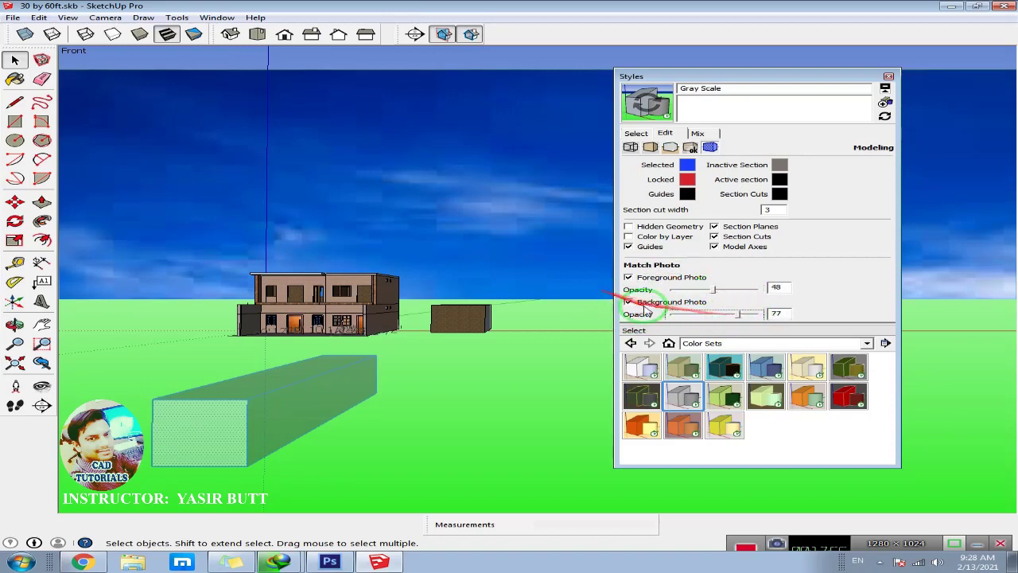
pyautogui.click(648, 283)
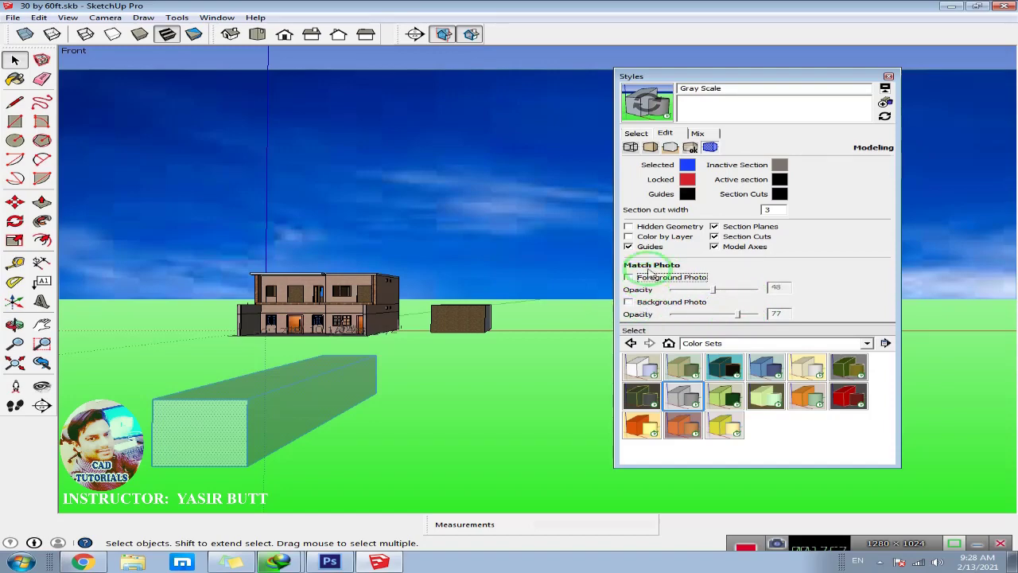
# - Review the style selection, editing and mixing options, including the edge, face, background, watermark and modeling categories for mixing
pyautogui.click(648, 135)
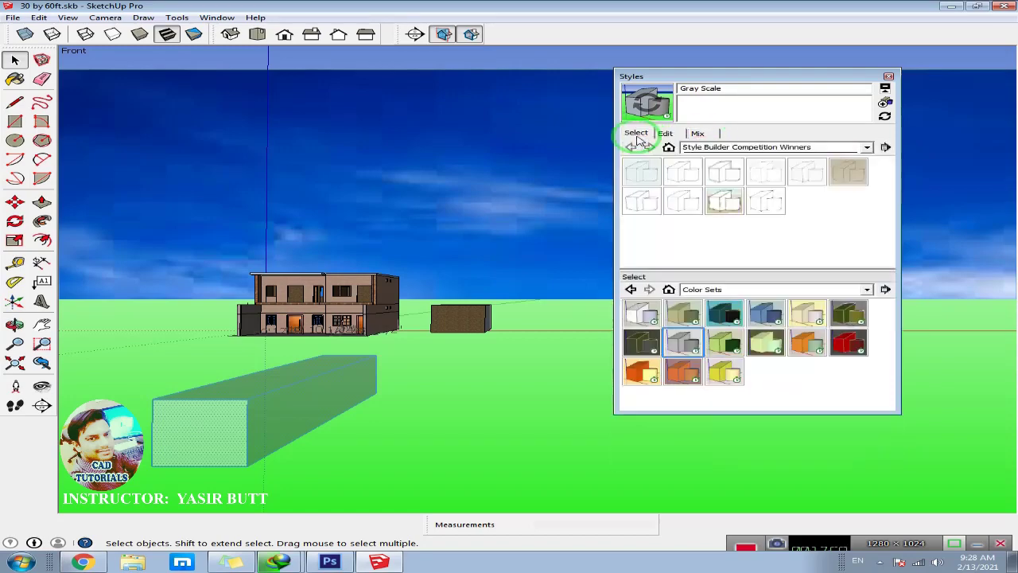
pyautogui.click(666, 135)
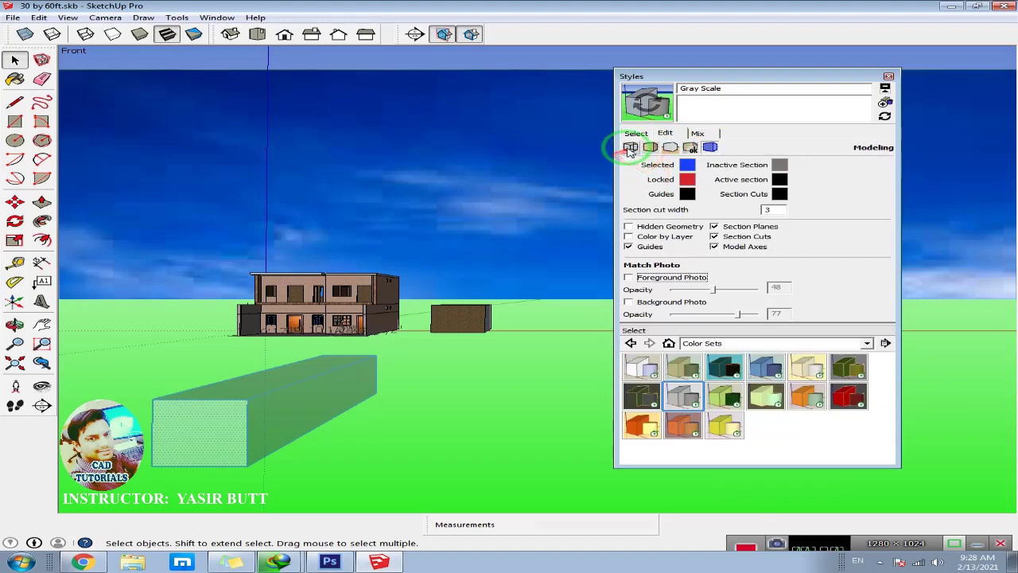
pyautogui.click(697, 134)
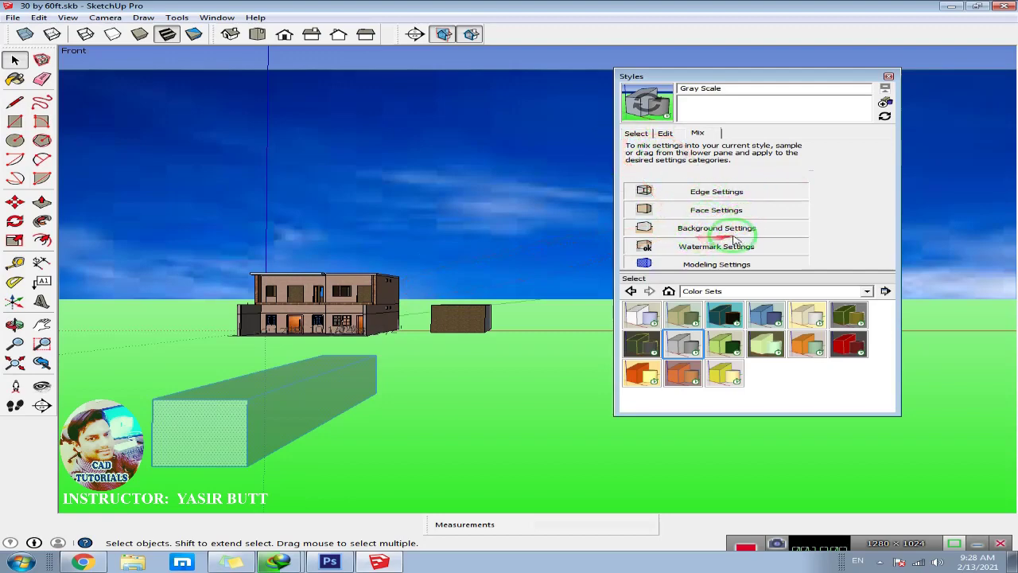
pyautogui.click(697, 134)
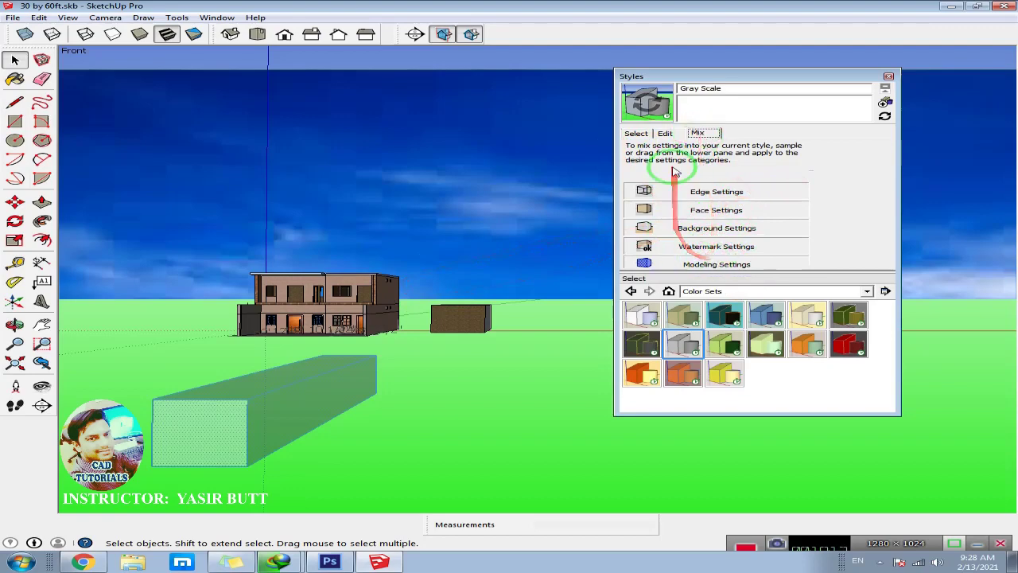
pyautogui.click(637, 133)
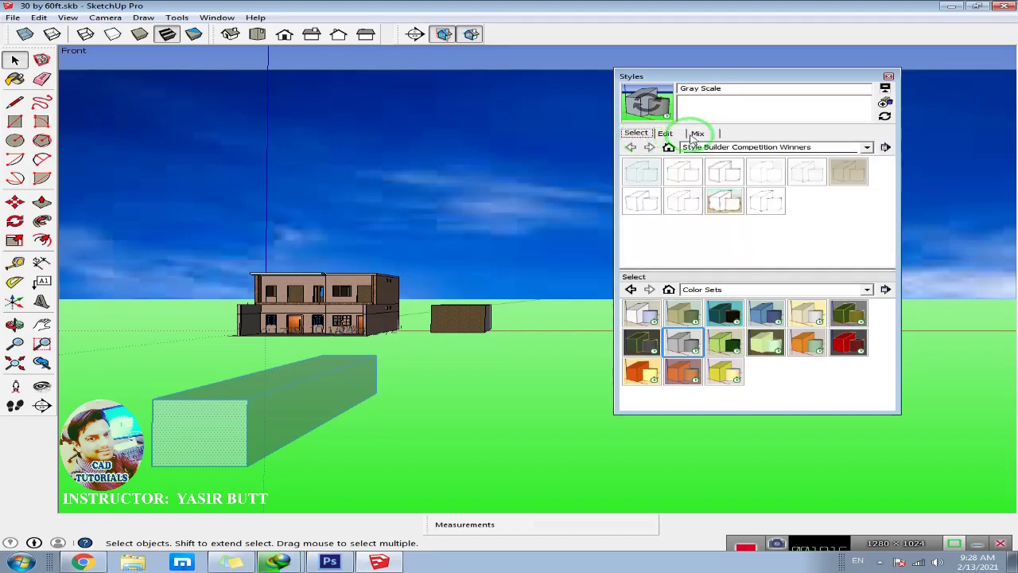
pyautogui.click(665, 133)
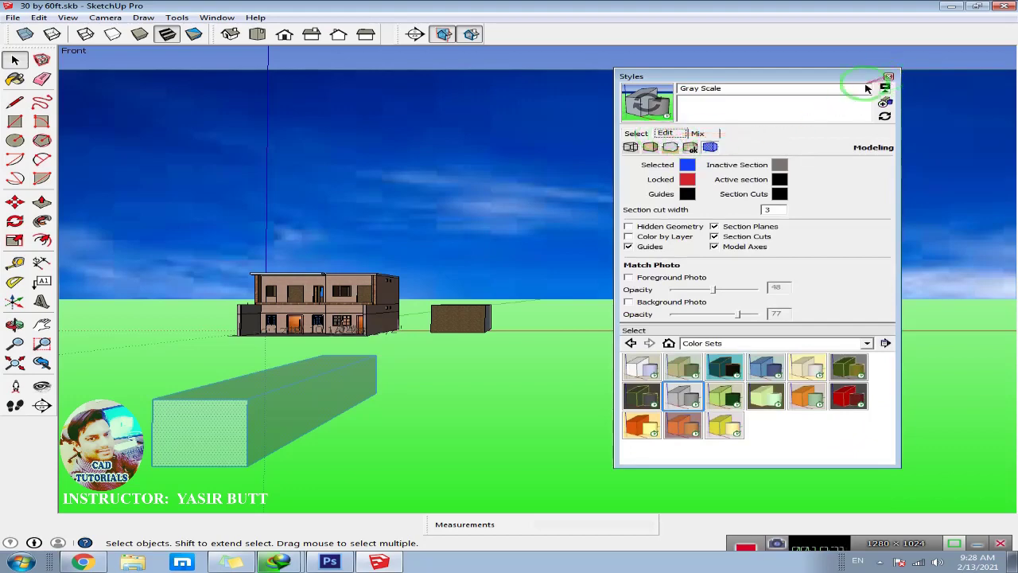
# - Close the style settings and delete the test box in front of the house
pyautogui.click(888, 76)
pyautogui.click(14, 363)
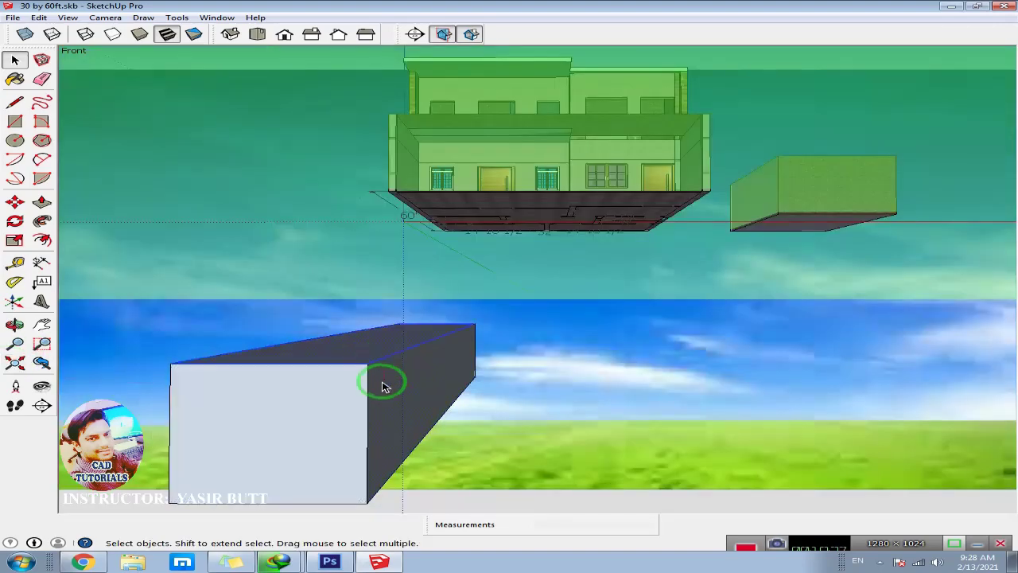
pyautogui.tripleClick(381, 383)
pyautogui.press('Delete')
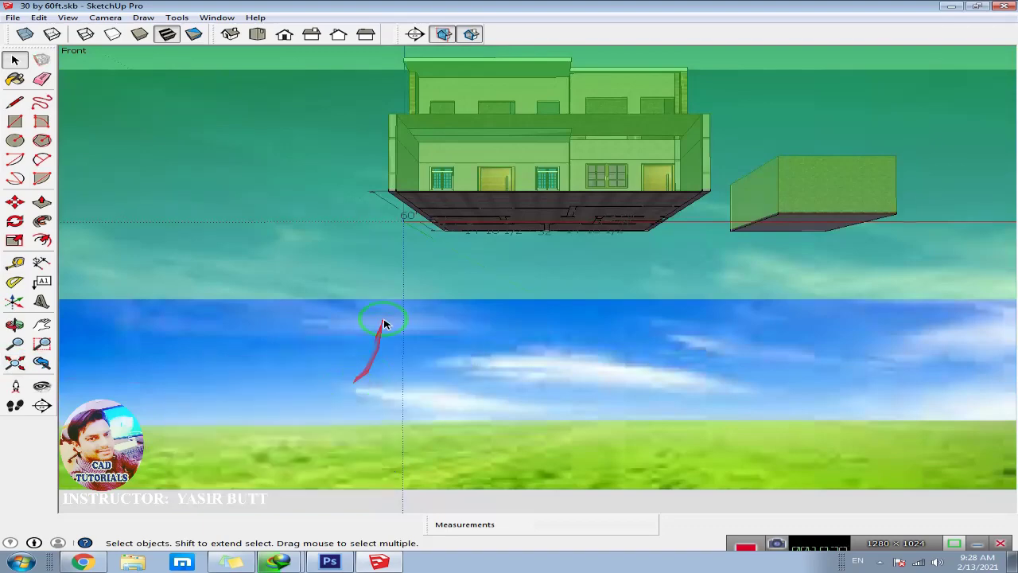
# - Examine the house from the front near ground level against the sky watermark and green ground
pyautogui.moveTo(382, 303); pyautogui.dragTo(545, 210, button='middle')
pyautogui.moveTo(623, 160); pyautogui.dragTo(555, 170, button='middle')
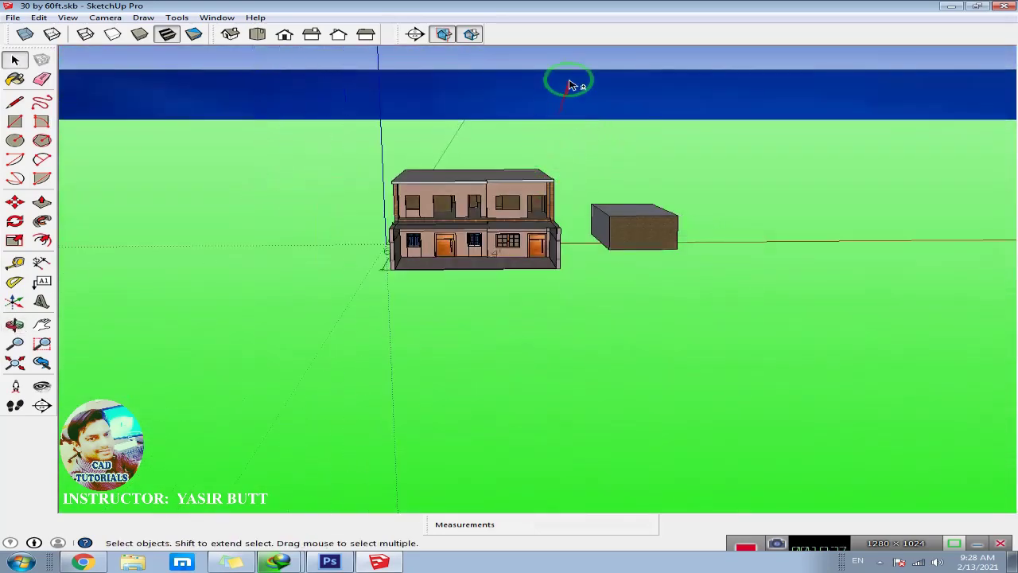
pyautogui.moveTo(575, 82)
pyautogui.keyDown('shift'); pyautogui.mouseDown(button='middle')
pyautogui.moveTo(556, 189)
pyautogui.moveTo(572, 97)
pyautogui.mouseUp(button='middle'); pyautogui.keyUp('shift')
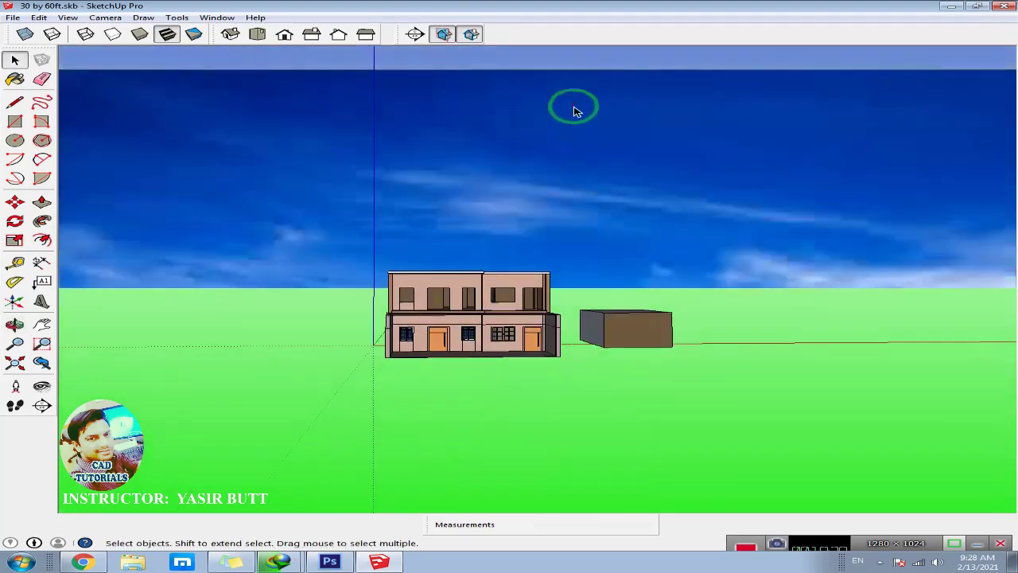
pyautogui.moveTo(569, 175); pyautogui.dragTo(520, 320, button='middle')
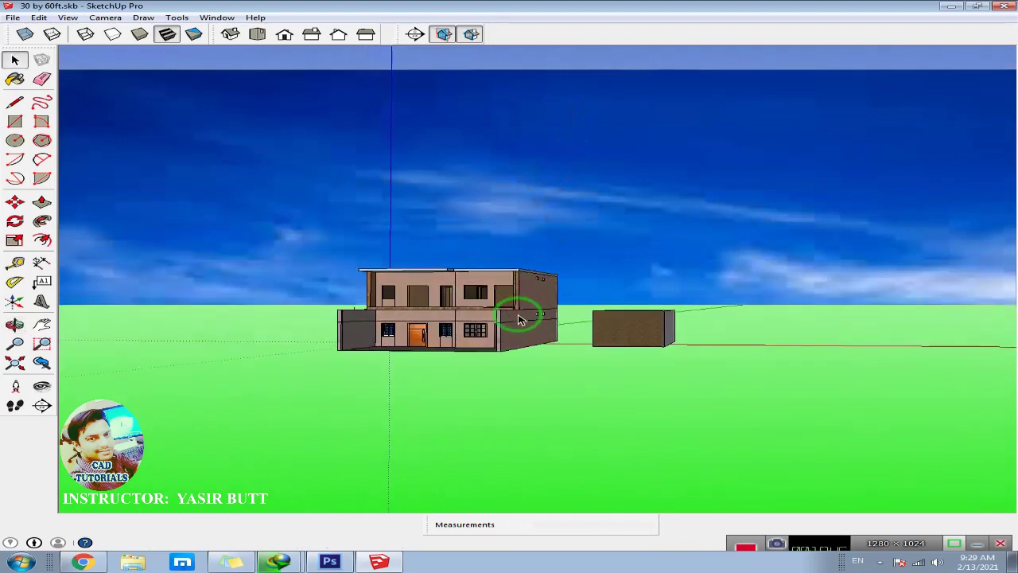